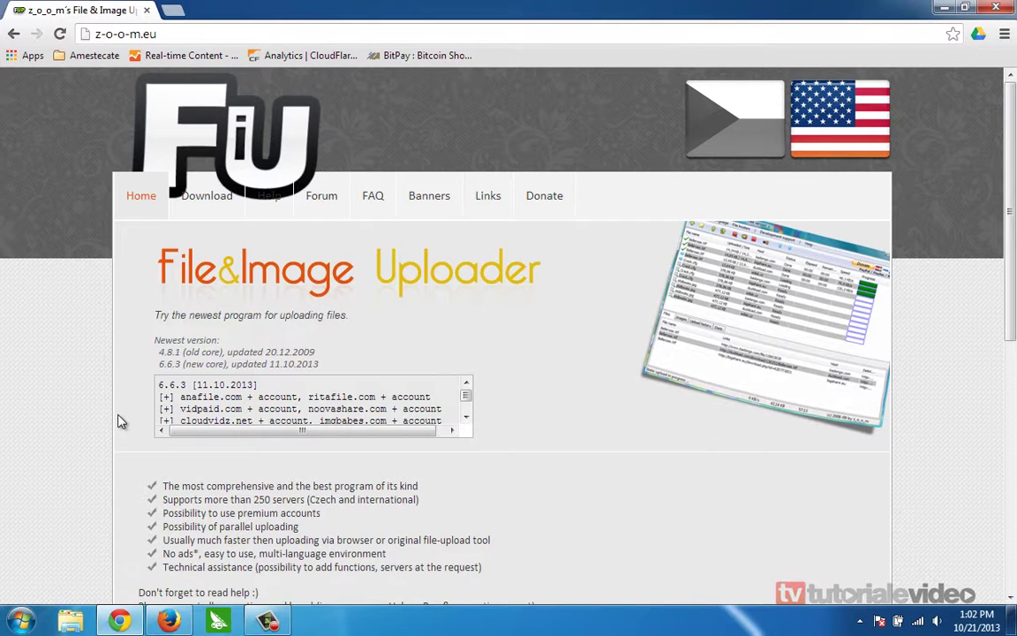
- Look over the File & Image Uploader home page and download FileUploader.exe from alternative download location #1
{"action": "scroll", "coordinate": [121, 421], "scroll_direction": "down", "scroll_amount": 6}
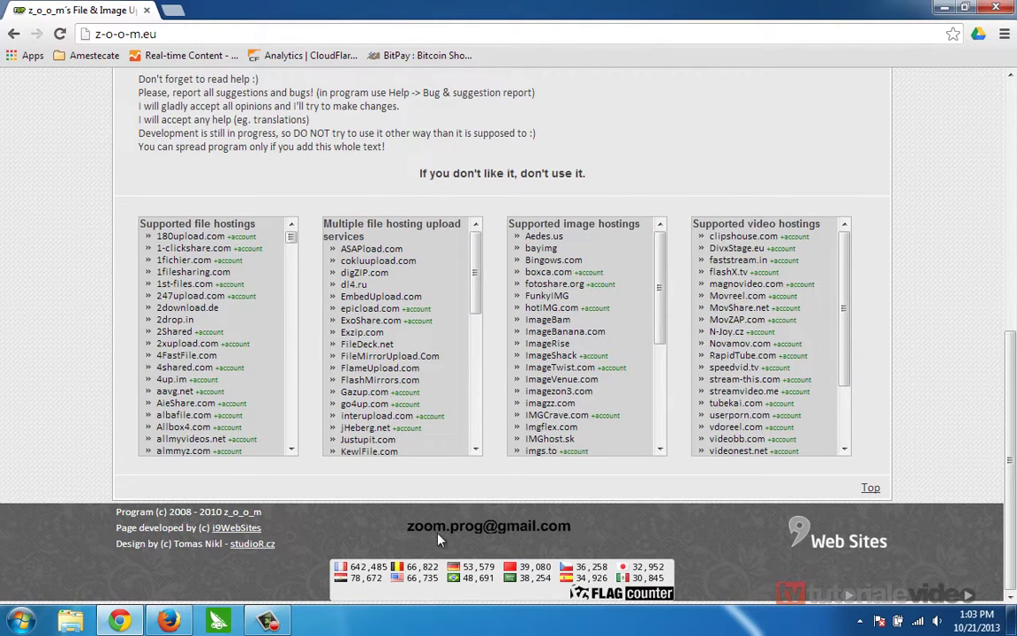
{"action": "scroll", "coordinate": [200, 402], "scroll_direction": "up", "scroll_amount": 3}
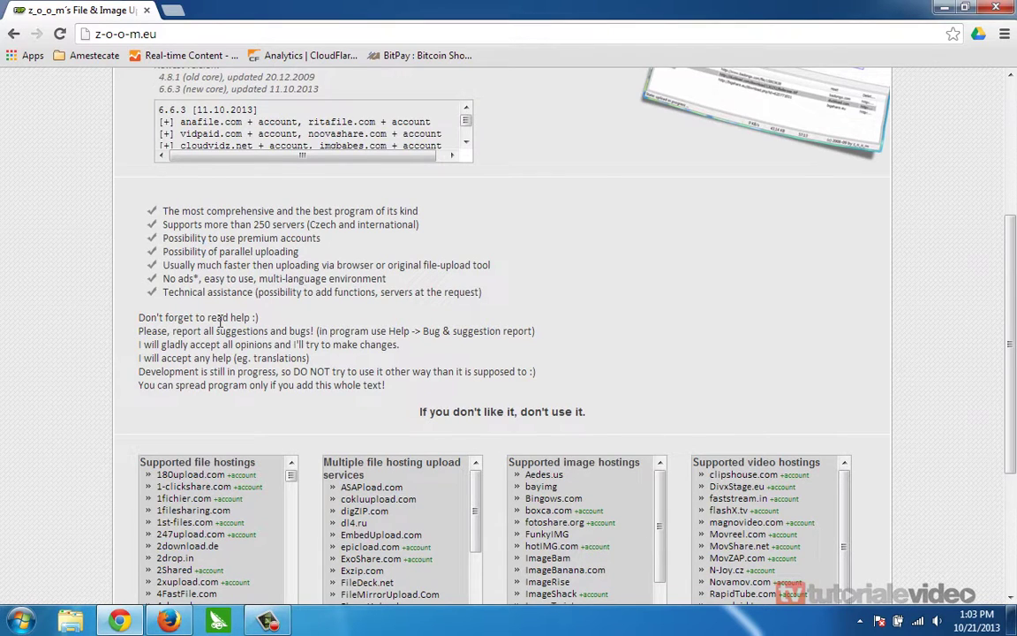
{"action": "scroll", "coordinate": [219, 320], "scroll_direction": "up", "scroll_amount": 5}
{"action": "left_click", "coordinate": [201, 195]}
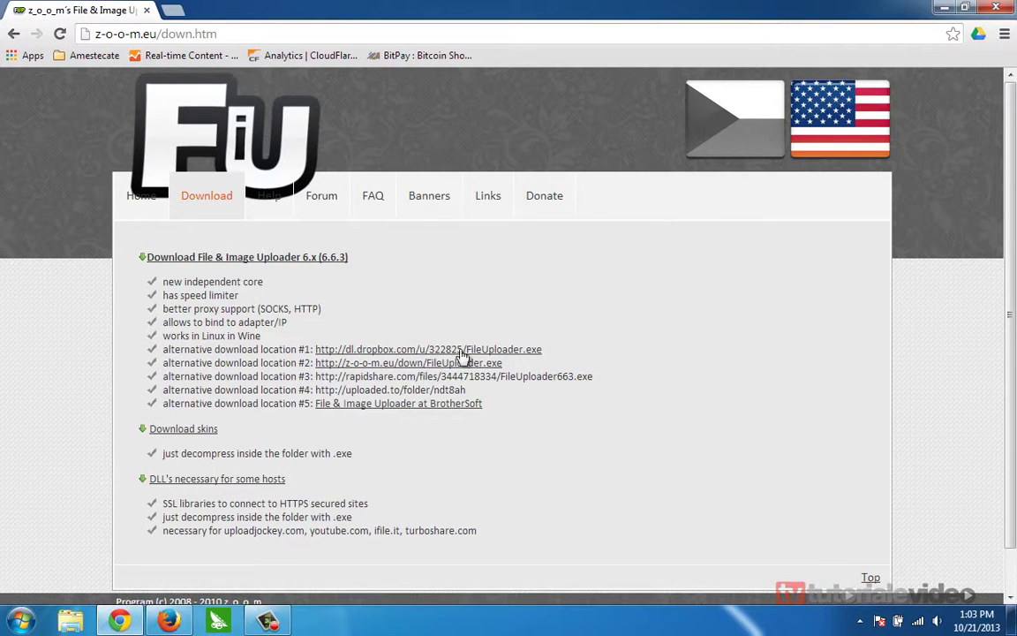
{"action": "left_click", "coordinate": [415, 350]}
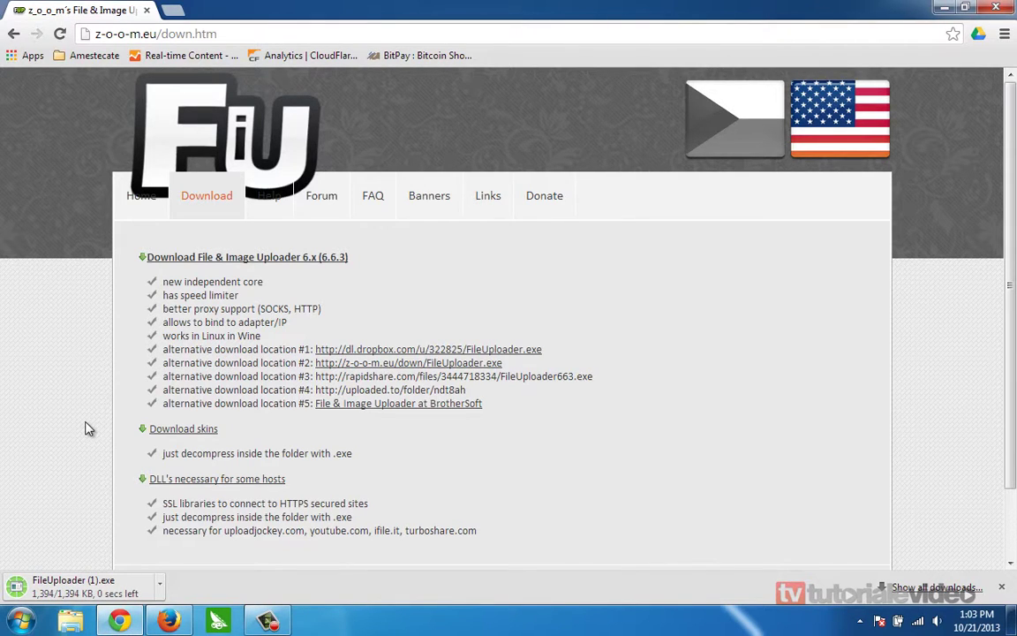
- Run the downloaded FileUploader program, allow it past the security warning, and dismiss its donation, History and EULA windows
{"action": "left_click", "coordinate": [95, 590]}
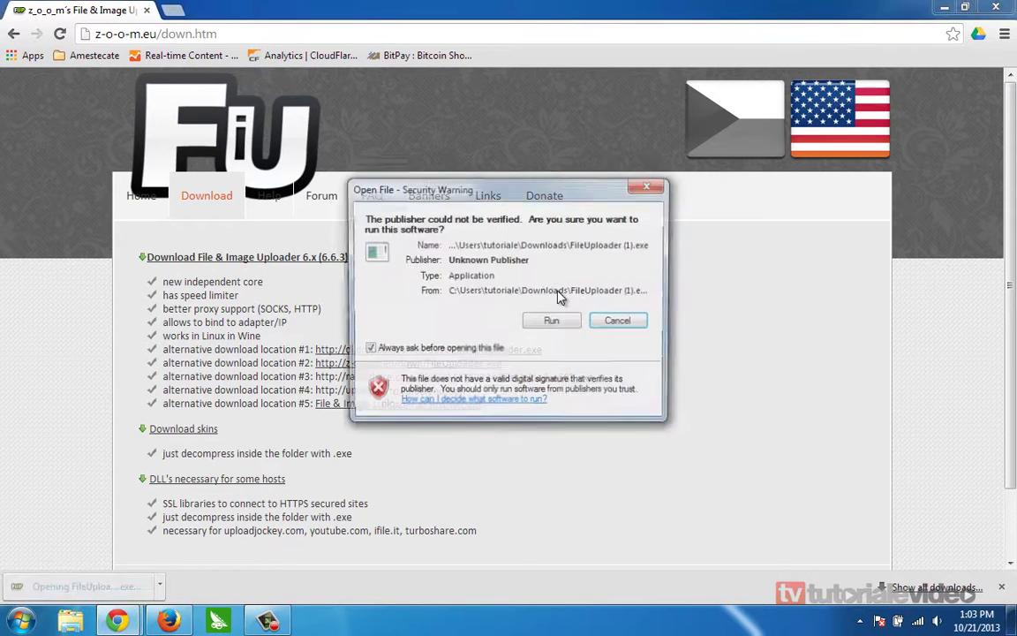
{"action": "left_click", "coordinate": [536, 290]}
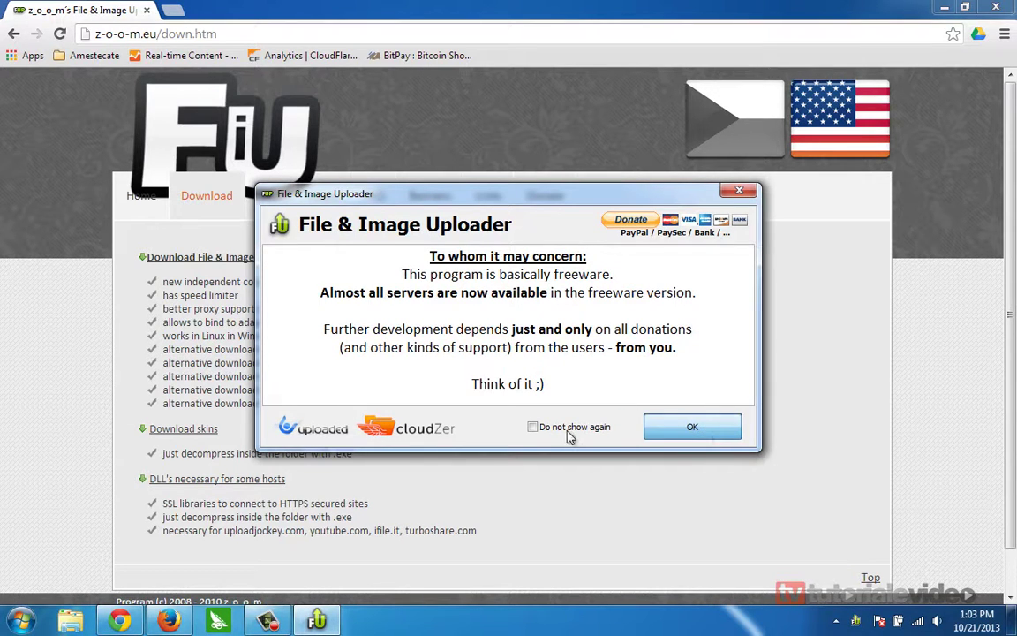
{"action": "left_click", "coordinate": [657, 427]}
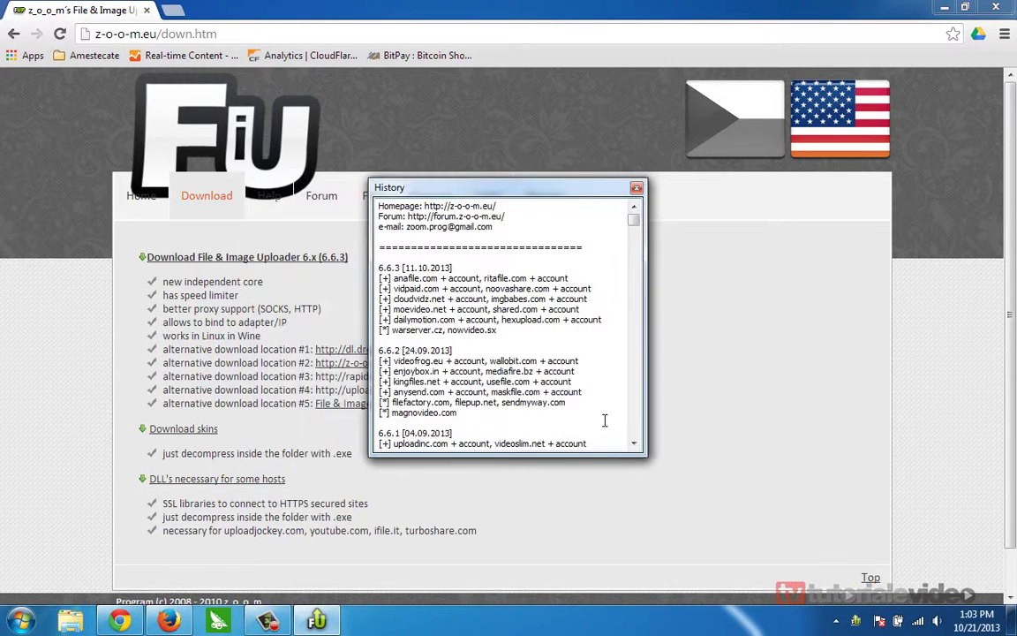
{"action": "left_click", "coordinate": [637, 189]}
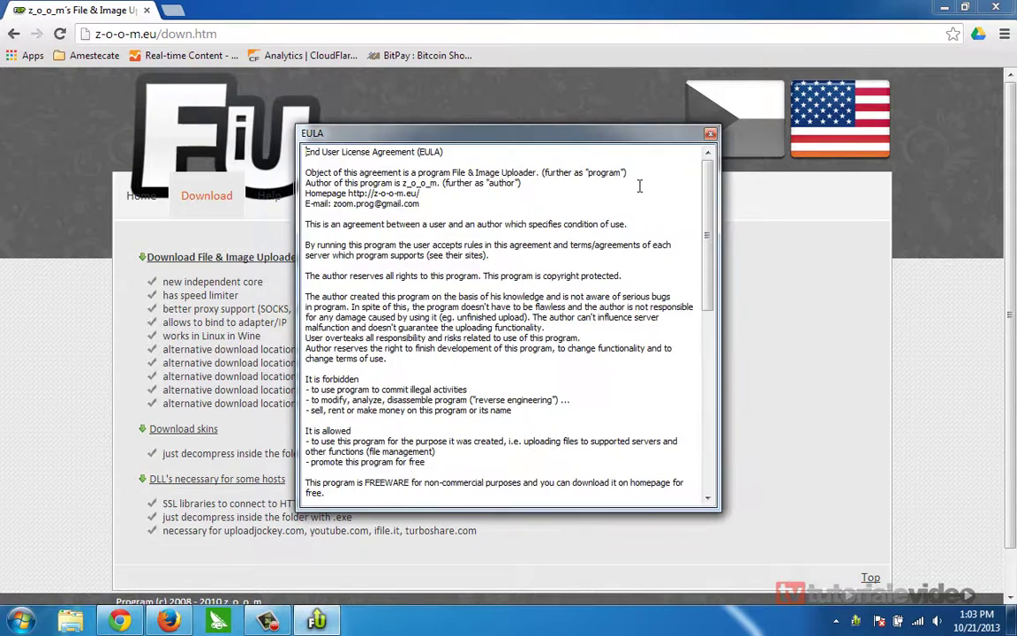
{"action": "left_click", "coordinate": [651, 112]}
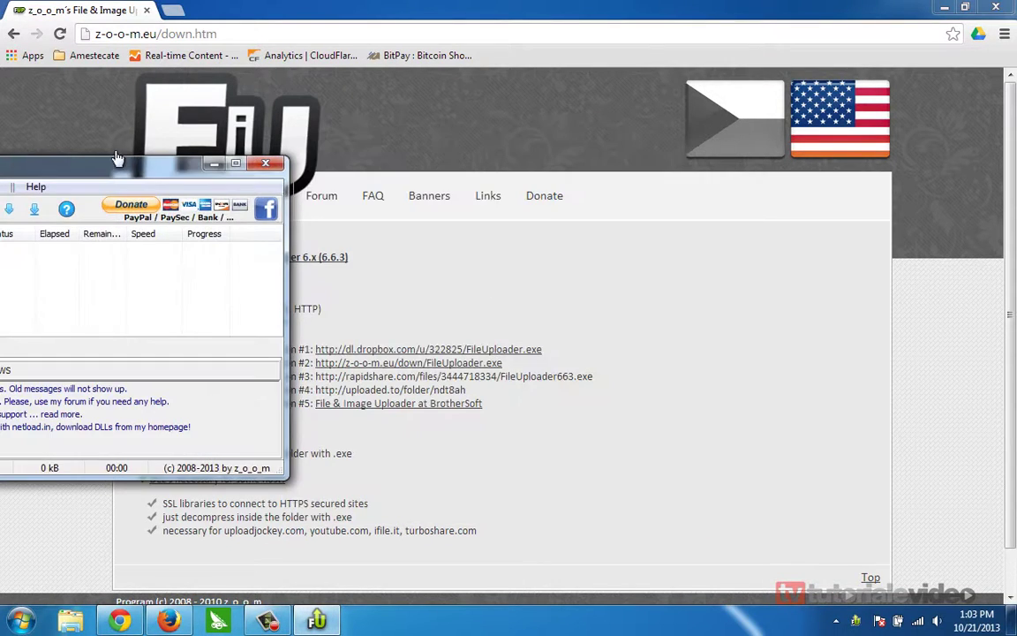
- Bring the File & Image Uploader window fully into view and enlarge it
{"action": "left_click_drag", "start_coordinate": [106, 164], "coordinate": [572, 166]}
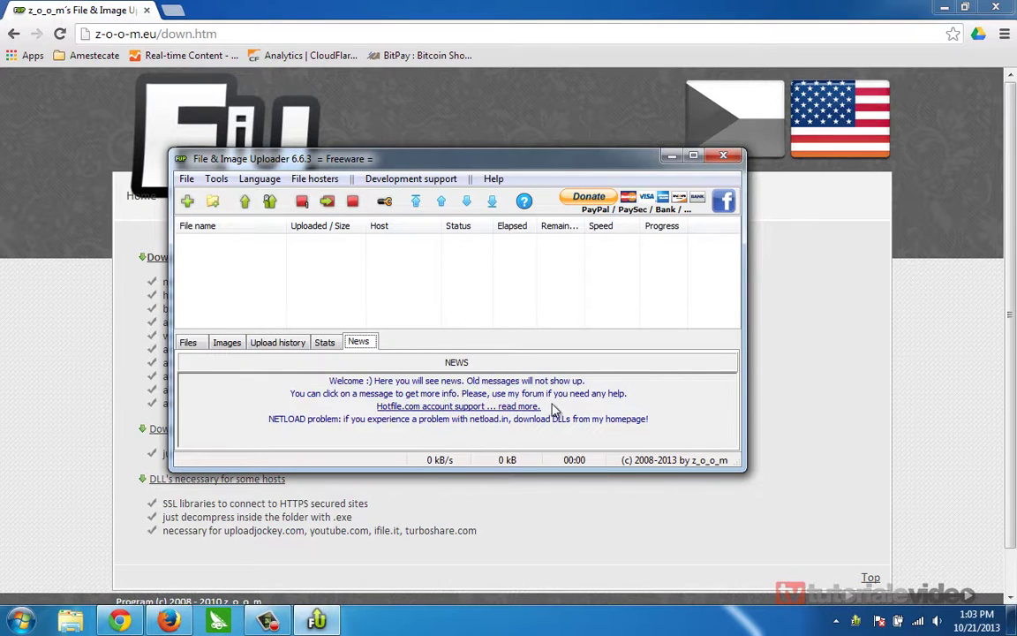
{"action": "left_click_drag", "start_coordinate": [744, 470], "coordinate": [866, 572]}
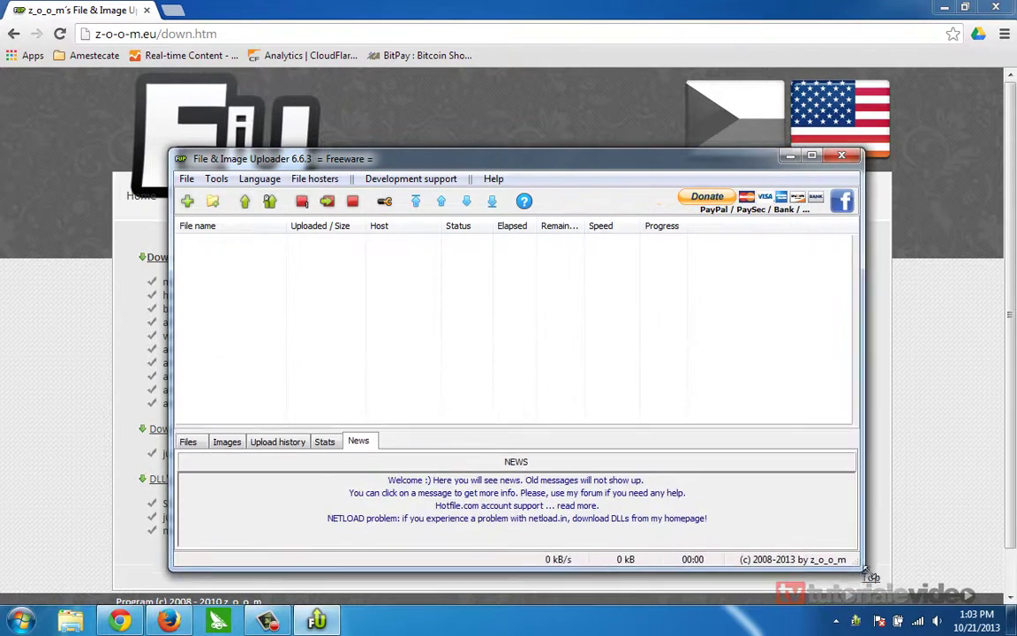
{"action": "left_click_drag", "start_coordinate": [459, 164], "coordinate": [453, 74]}
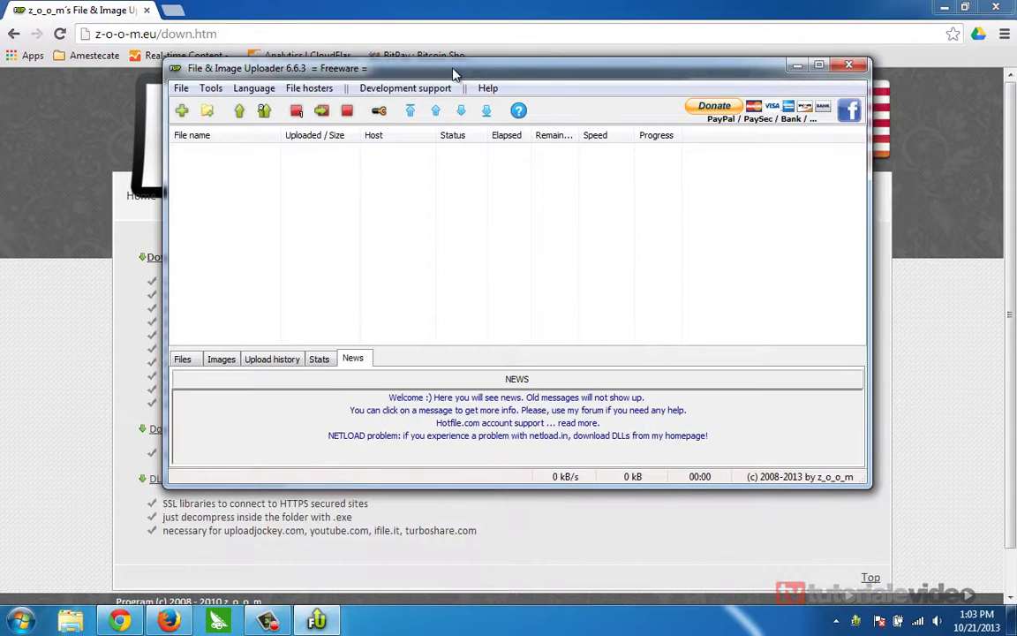
- Display the list of supported hosts and examine the servers in the File category
{"action": "left_click", "coordinate": [210, 89]}
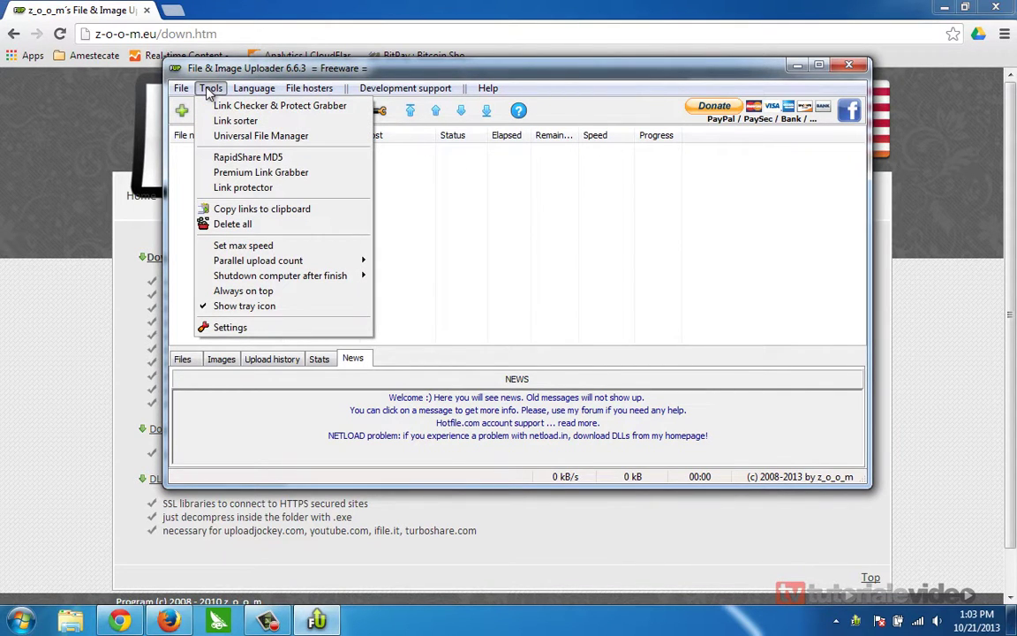
{"action": "left_click", "coordinate": [241, 89]}
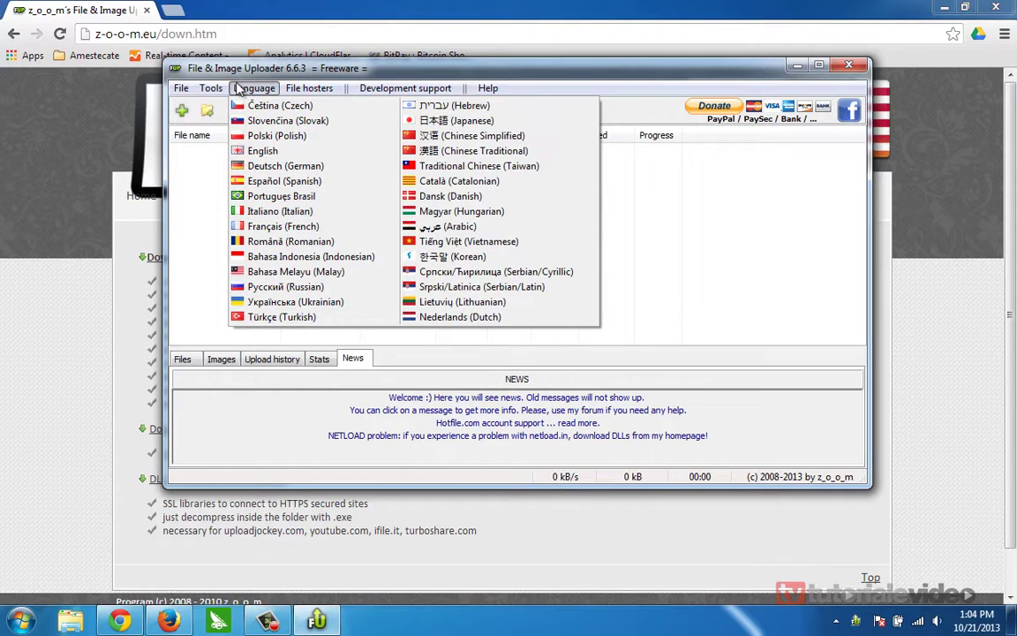
{"action": "left_click", "coordinate": [300, 89]}
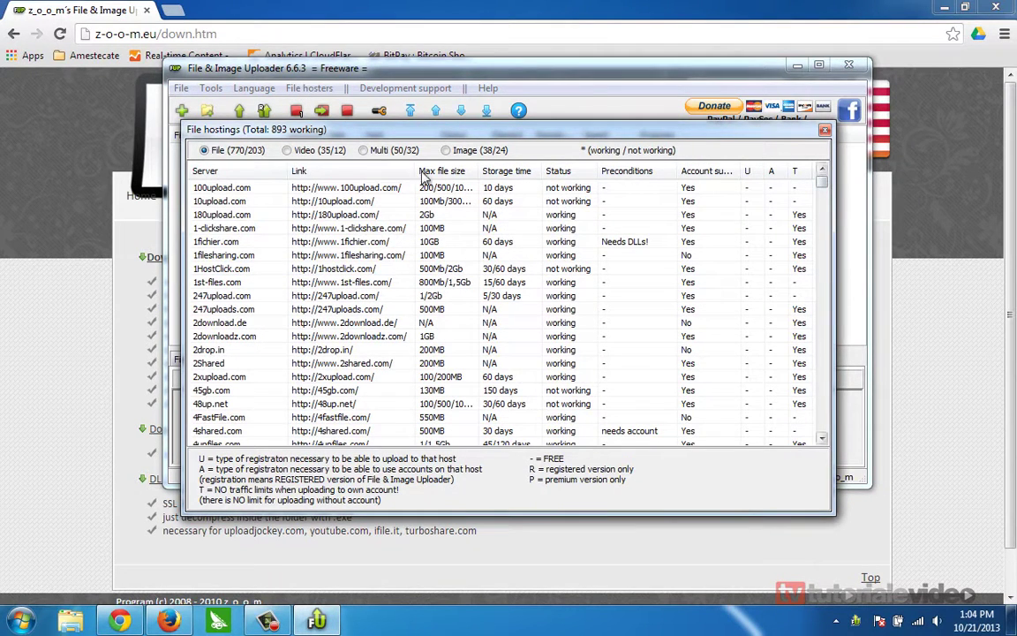
{"action": "left_click", "coordinate": [361, 352]}
{"action": "scroll", "coordinate": [361, 351], "scroll_direction": "down", "scroll_amount": 10}
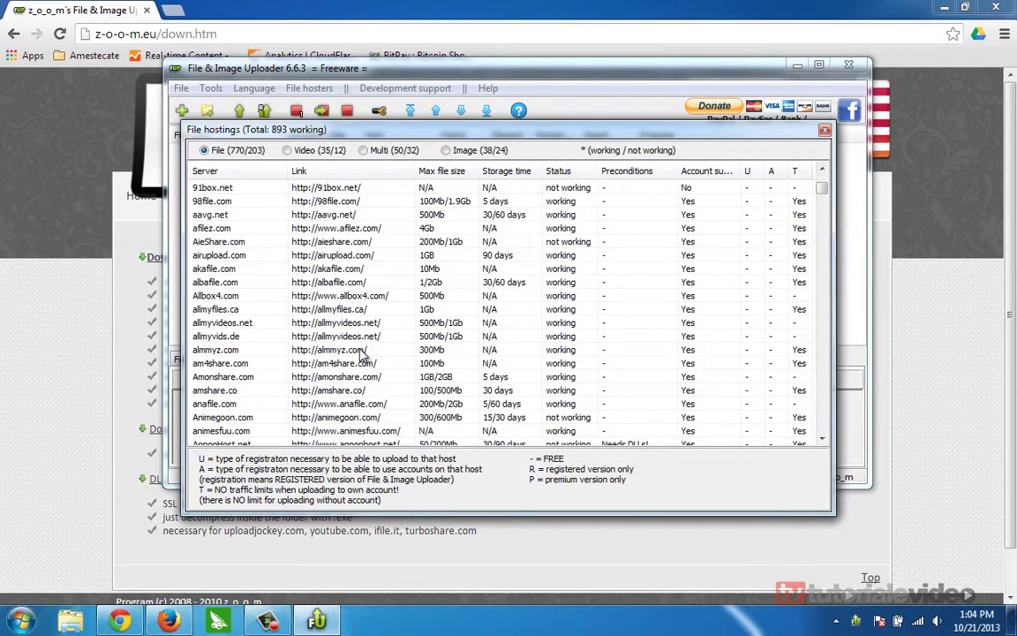
{"action": "scroll", "coordinate": [362, 351], "scroll_direction": "down", "scroll_amount": 20}
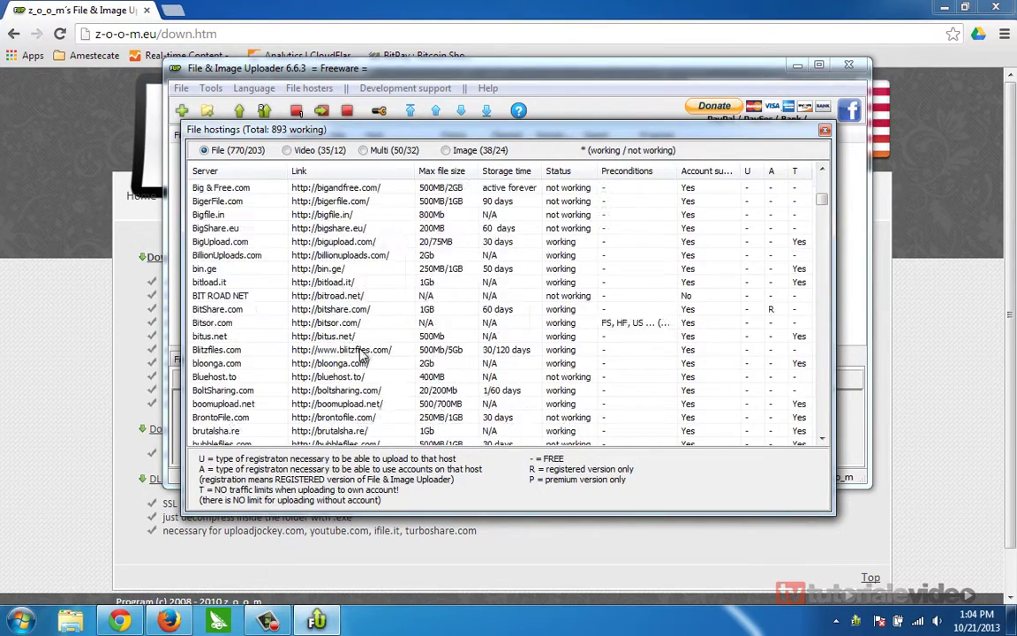
{"action": "scroll", "coordinate": [361, 352], "scroll_direction": "down", "scroll_amount": 9}
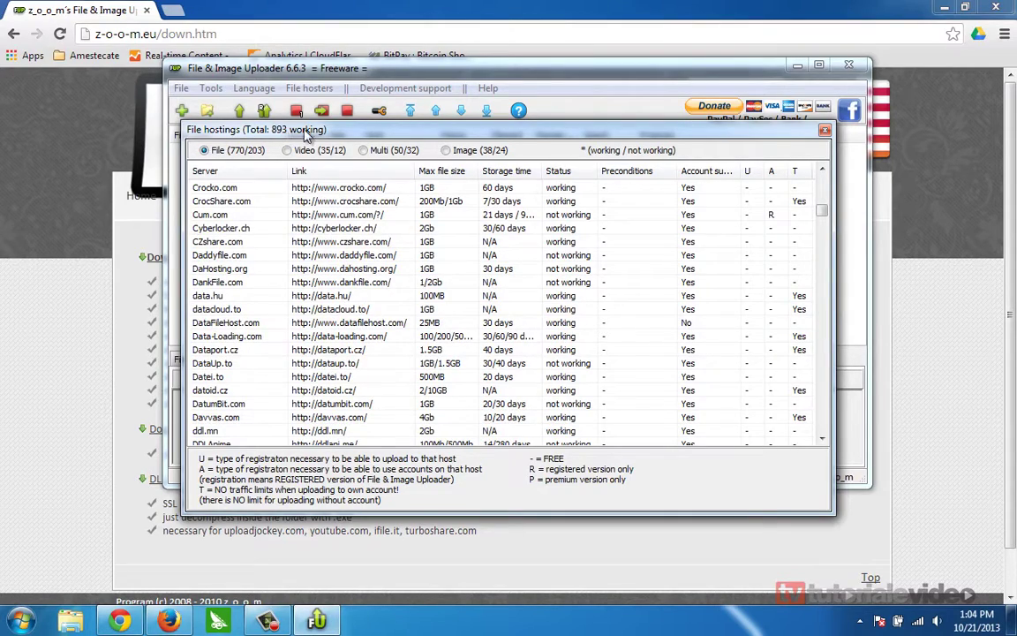
{"action": "scroll", "coordinate": [352, 309], "scroll_direction": "down", "scroll_amount": 20}
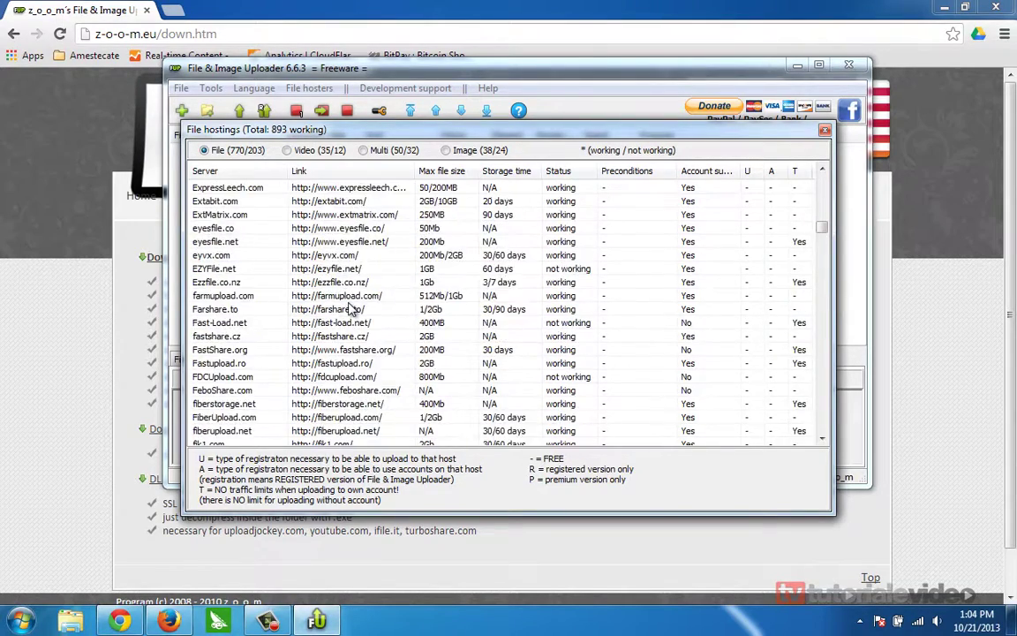
{"action": "scroll", "coordinate": [352, 309], "scroll_direction": "down", "scroll_amount": 20}
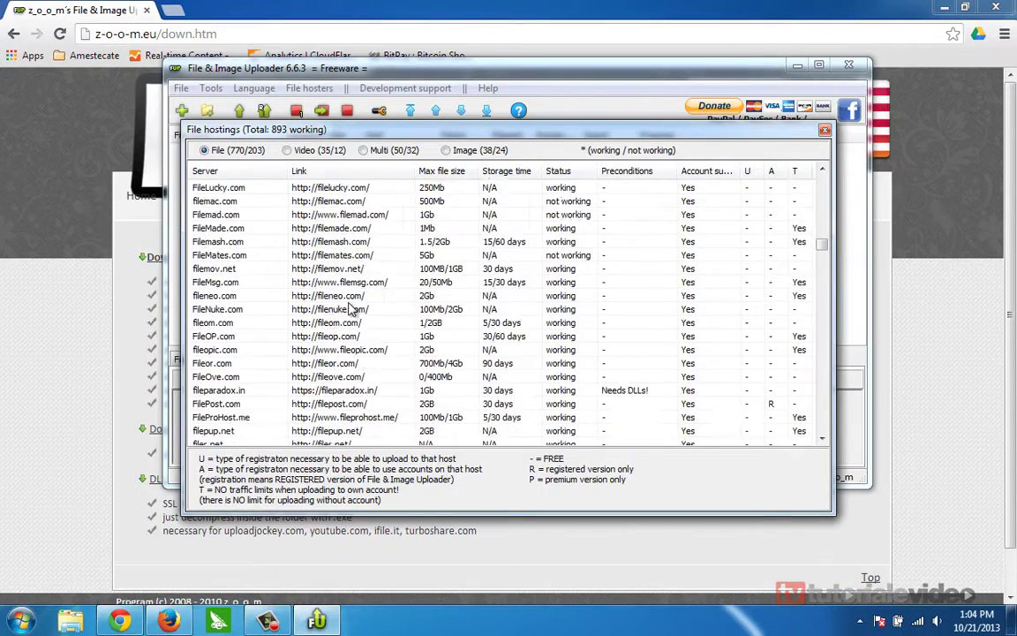
{"action": "scroll", "coordinate": [351, 309], "scroll_direction": "down", "scroll_amount": 20}
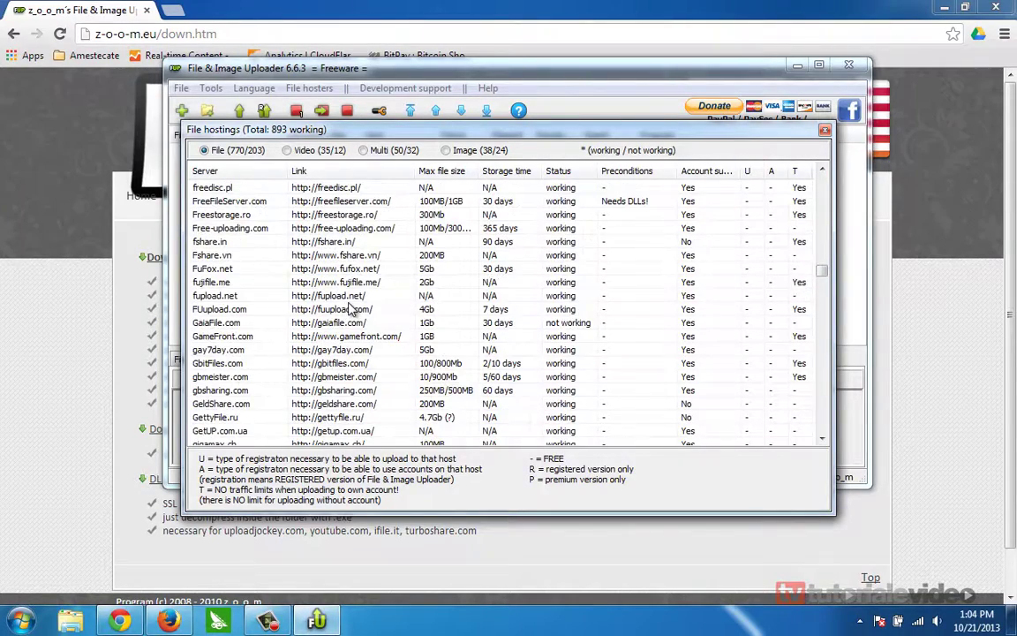
- Switch the hostings list to the Video category and examine its servers
{"action": "left_click", "coordinate": [287, 150]}
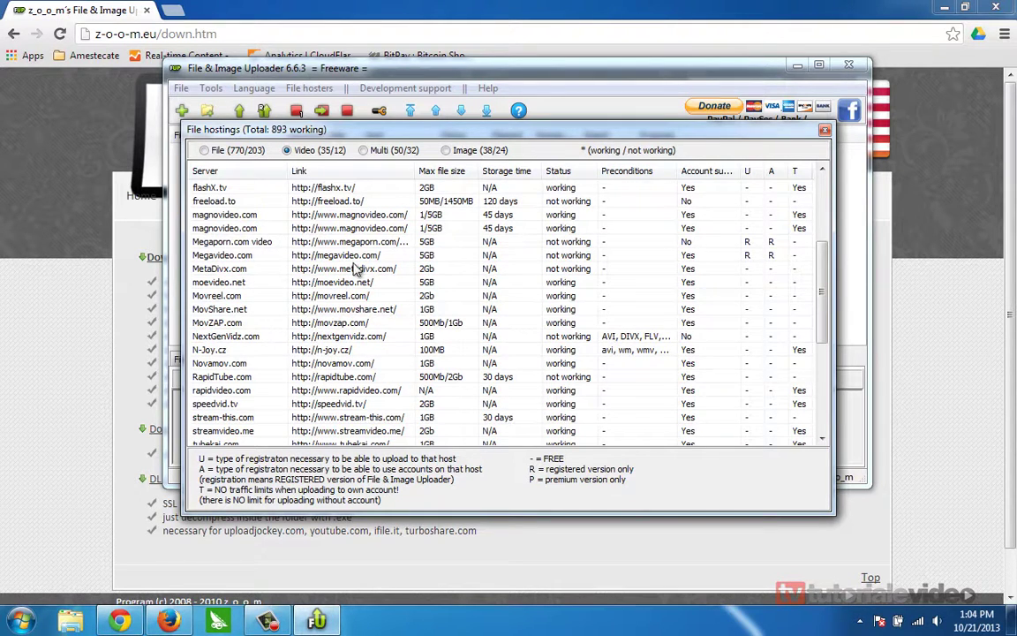
{"action": "left_click_drag", "start_coordinate": [822, 261], "coordinate": [811, 170]}
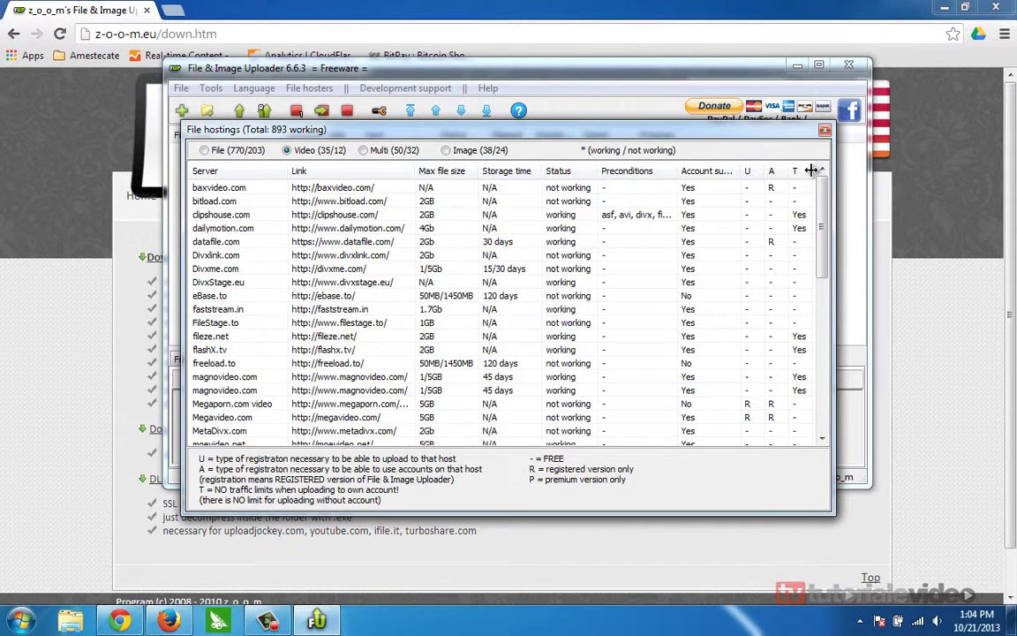
{"action": "left_click_drag", "start_coordinate": [822, 210], "coordinate": [828, 302]}
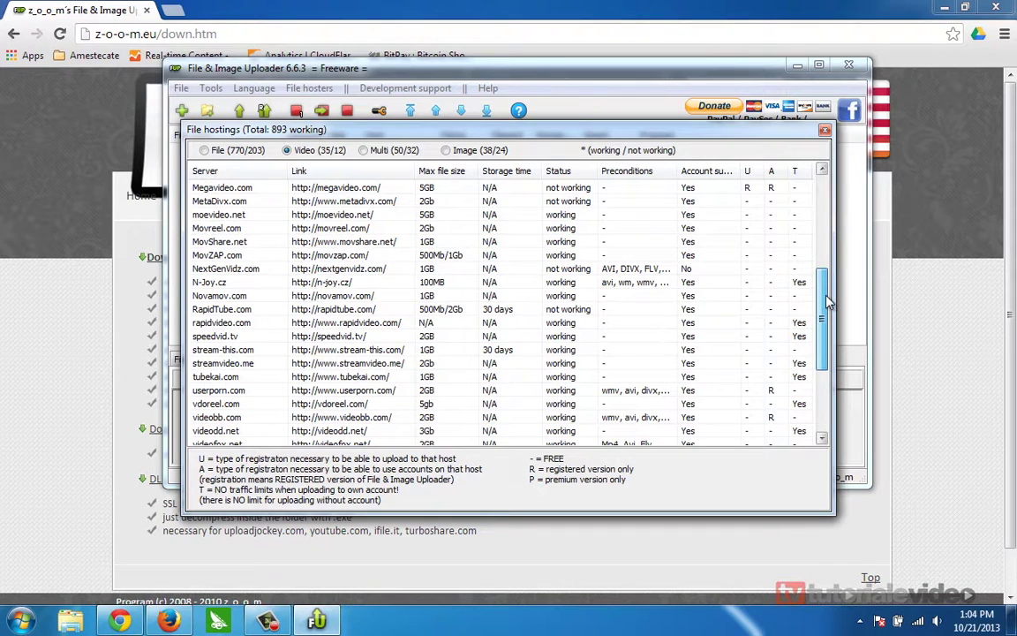
{"action": "left_click", "coordinate": [422, 417]}
{"action": "scroll", "coordinate": [423, 418], "scroll_direction": "down", "scroll_amount": 1}
{"action": "scroll", "coordinate": [422, 417], "scroll_direction": "down", "scroll_amount": 3}
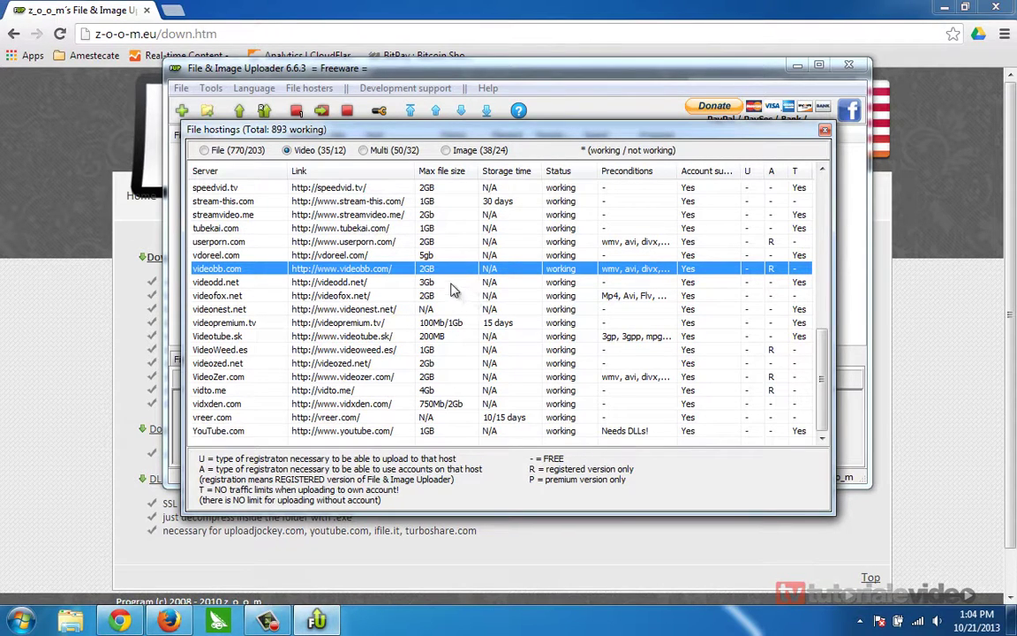
- Examine the Multi and Image categories of the hostings list, and close the list
{"action": "left_click", "coordinate": [372, 152]}
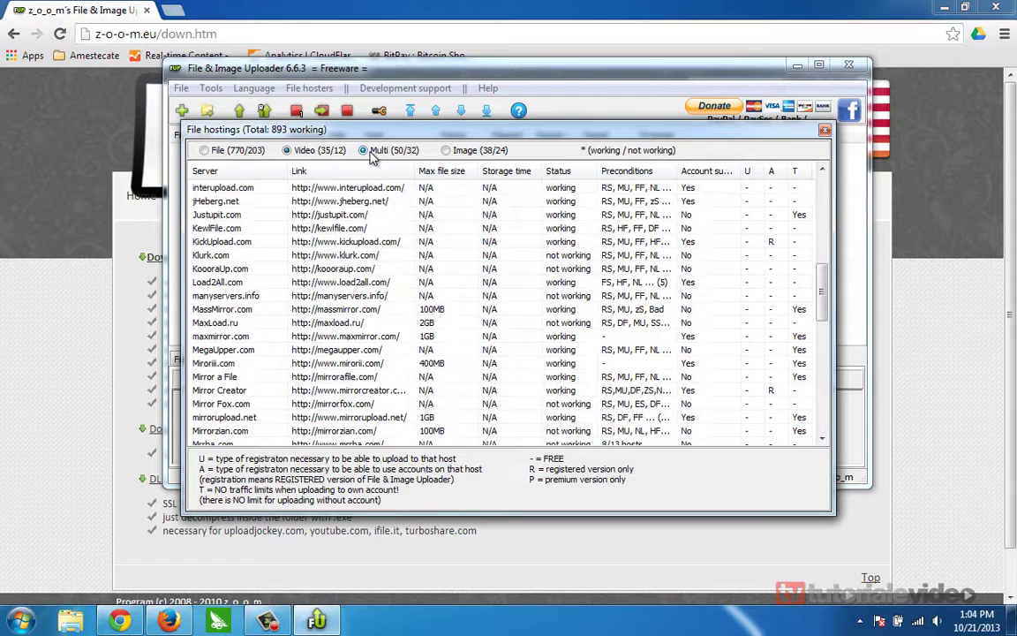
{"action": "left_click", "coordinate": [394, 311]}
{"action": "scroll", "coordinate": [394, 311], "scroll_direction": "down", "scroll_amount": 10}
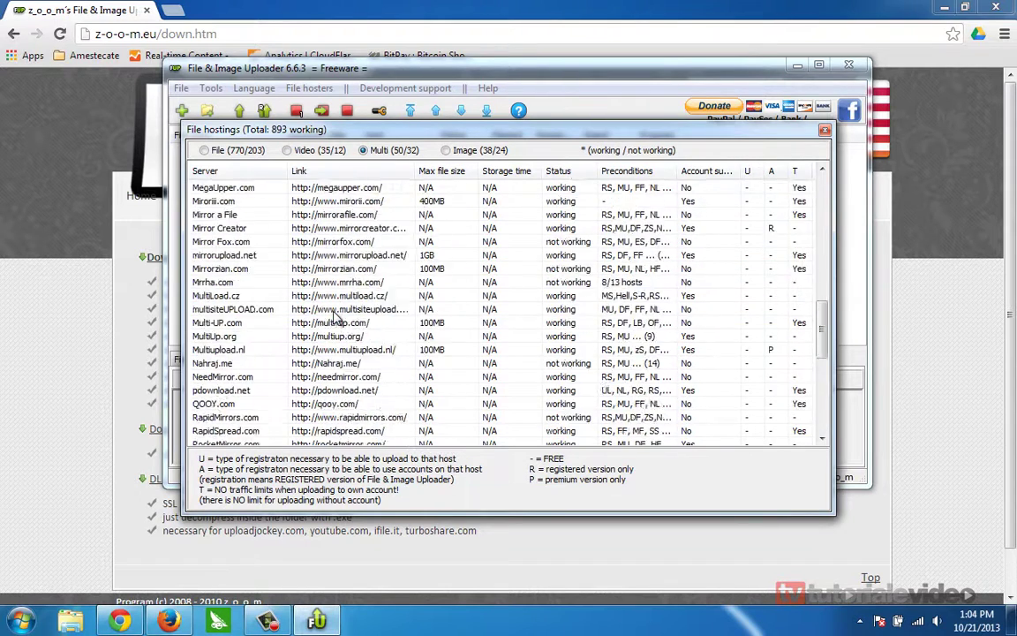
{"action": "left_click", "coordinate": [446, 152]}
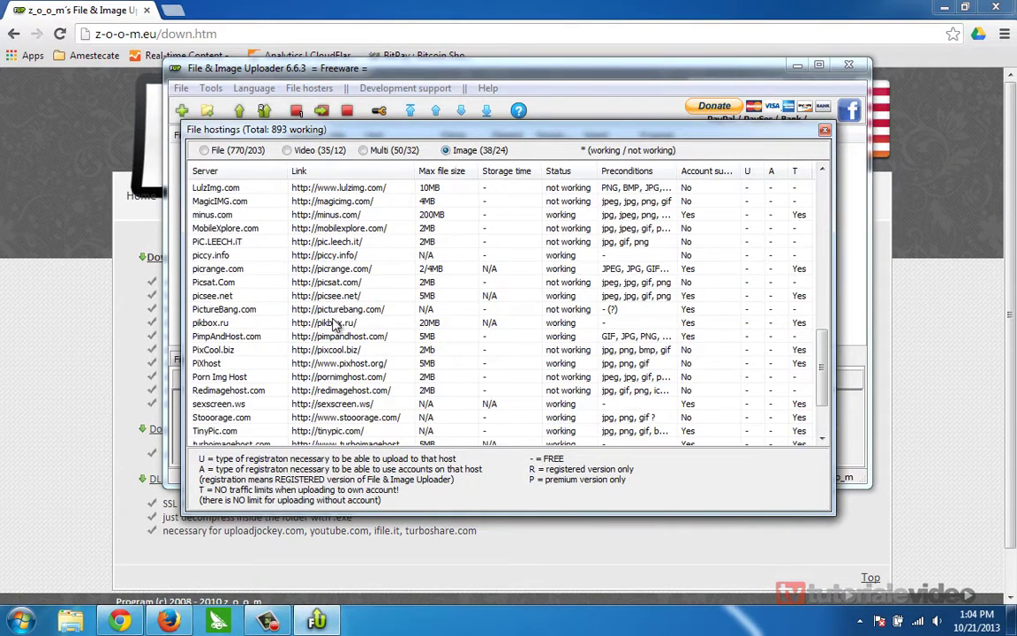
{"action": "scroll", "coordinate": [265, 216], "scroll_direction": "down", "scroll_amount": 2}
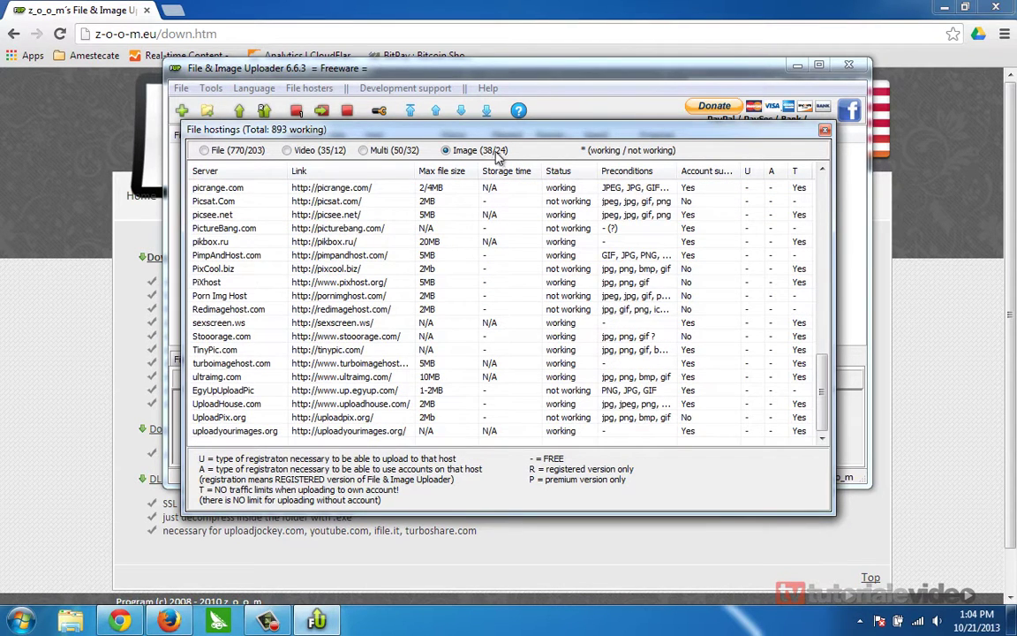
{"action": "left_click", "coordinate": [825, 131]}
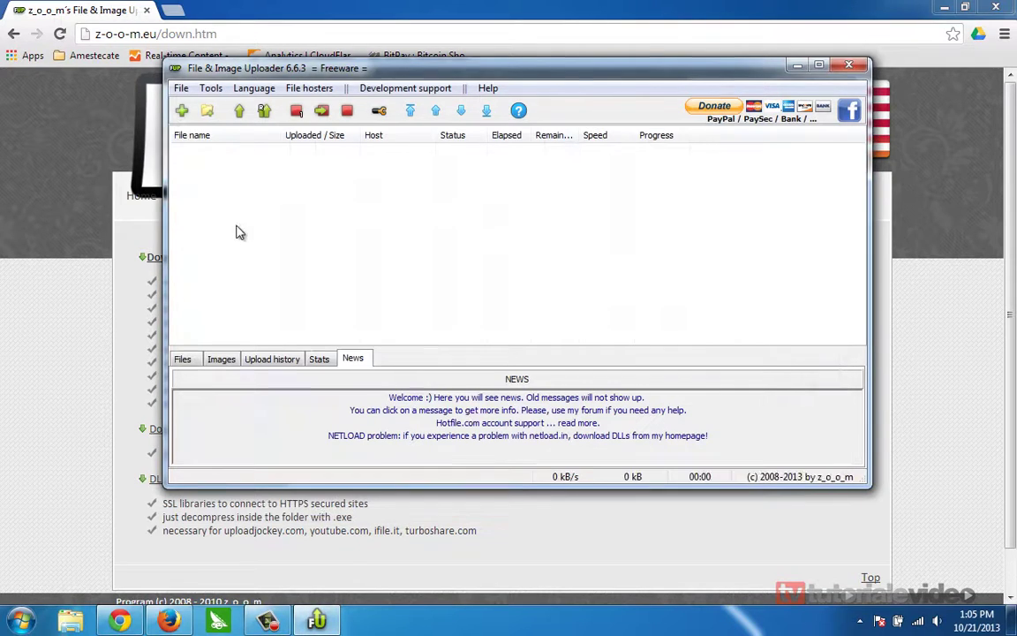
- Add the image "vierme mic si rau" from the Pictures library as a file to upload
{"action": "left_click", "coordinate": [181, 110]}
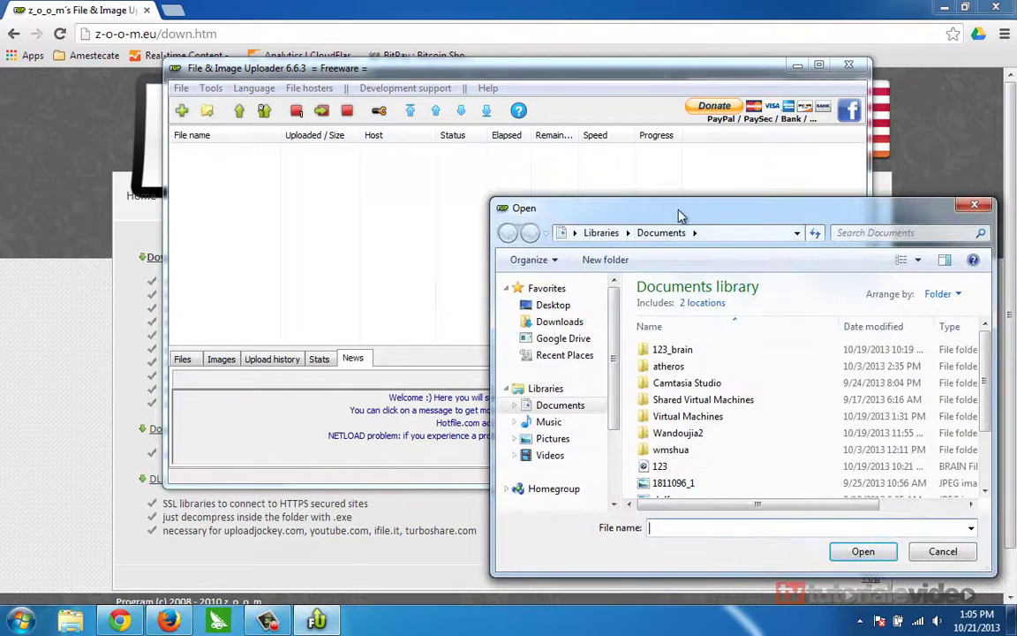
{"action": "left_click_drag", "start_coordinate": [613, 208], "coordinate": [464, 89]}
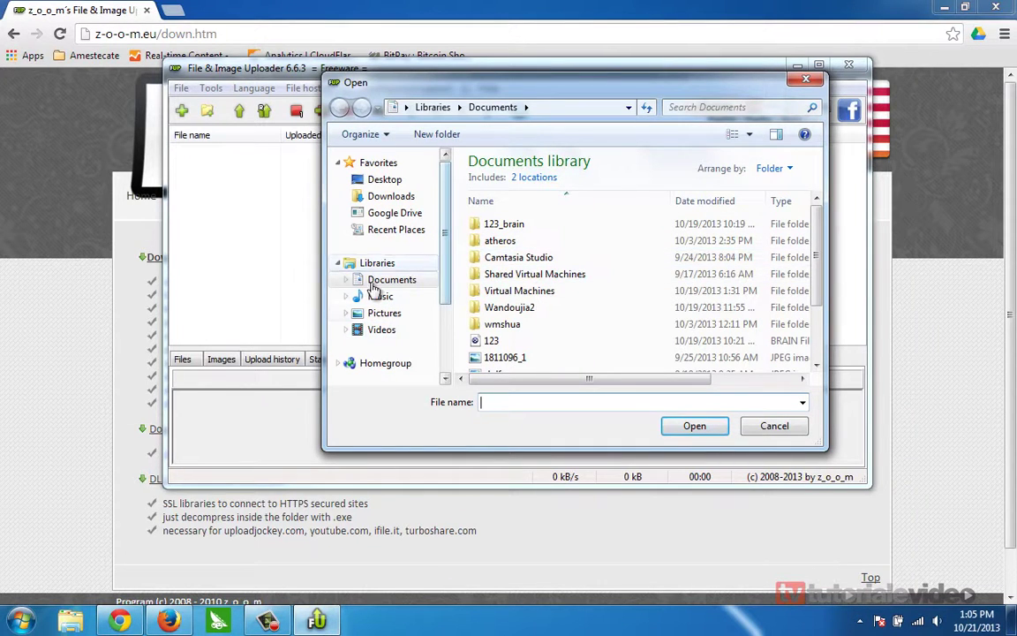
{"action": "left_click", "coordinate": [385, 317]}
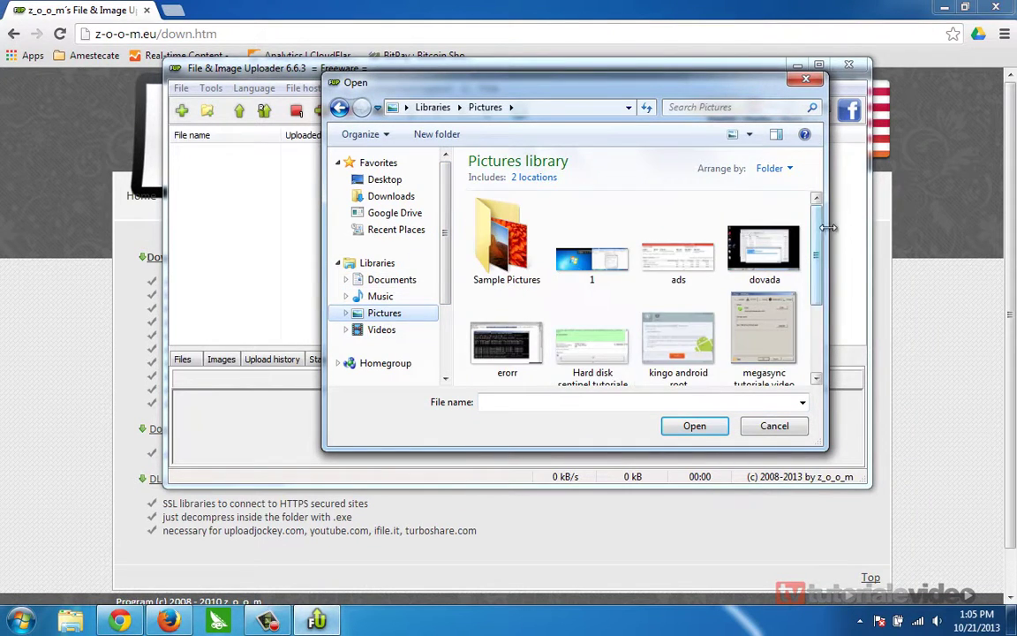
{"action": "left_click_drag", "start_coordinate": [821, 245], "coordinate": [818, 318]}
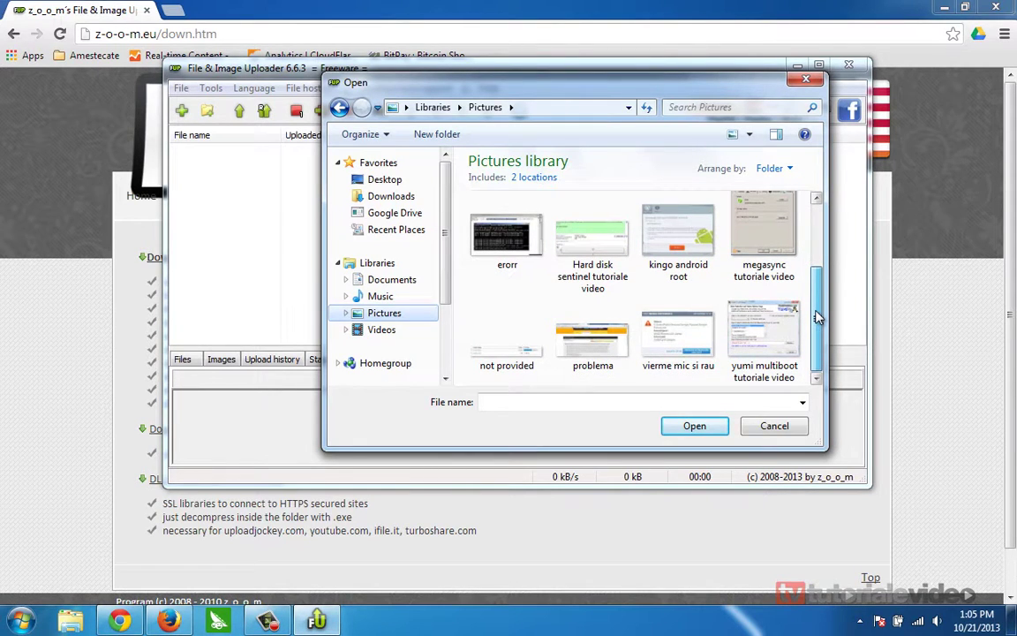
{"action": "left_click", "coordinate": [678, 334]}
{"action": "left_click", "coordinate": [692, 426]}
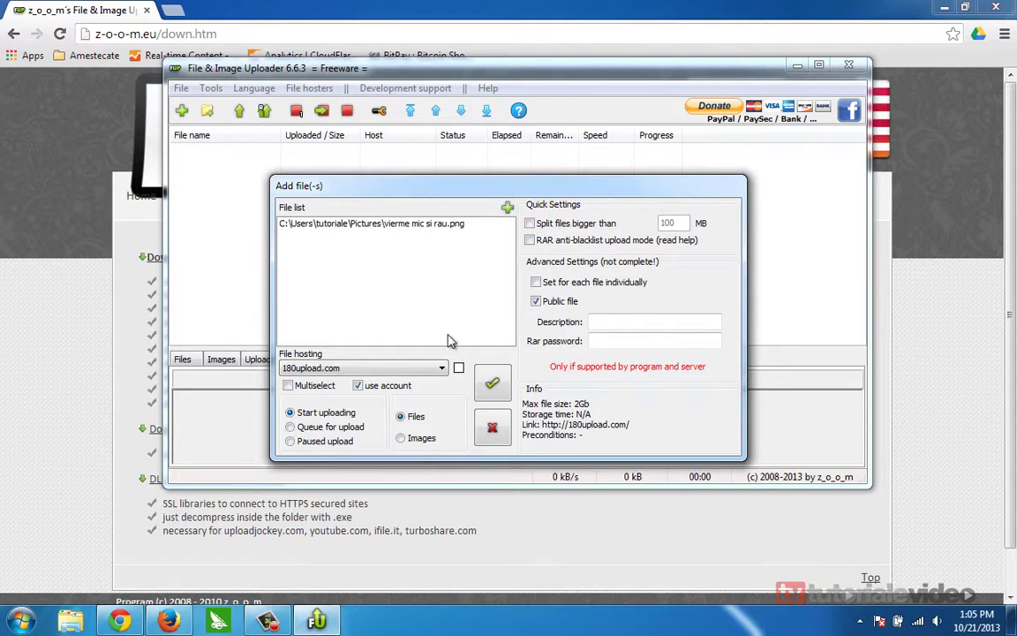
- Examine the hosting servers offered for the added file, and leave the current choice in place
{"action": "left_click", "coordinate": [647, 325]}
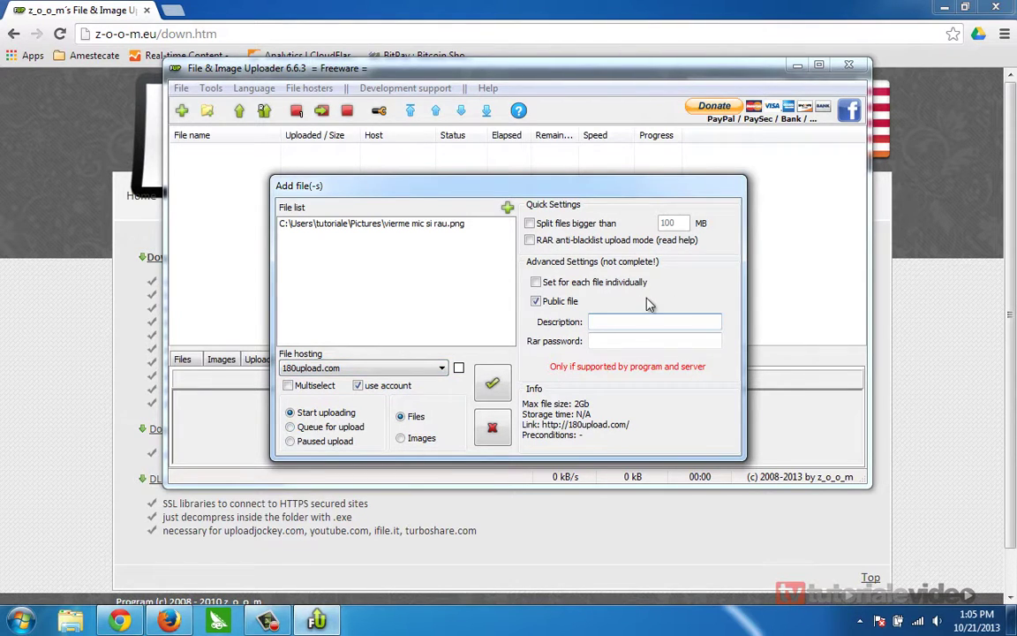
{"action": "left_click", "coordinate": [410, 369]}
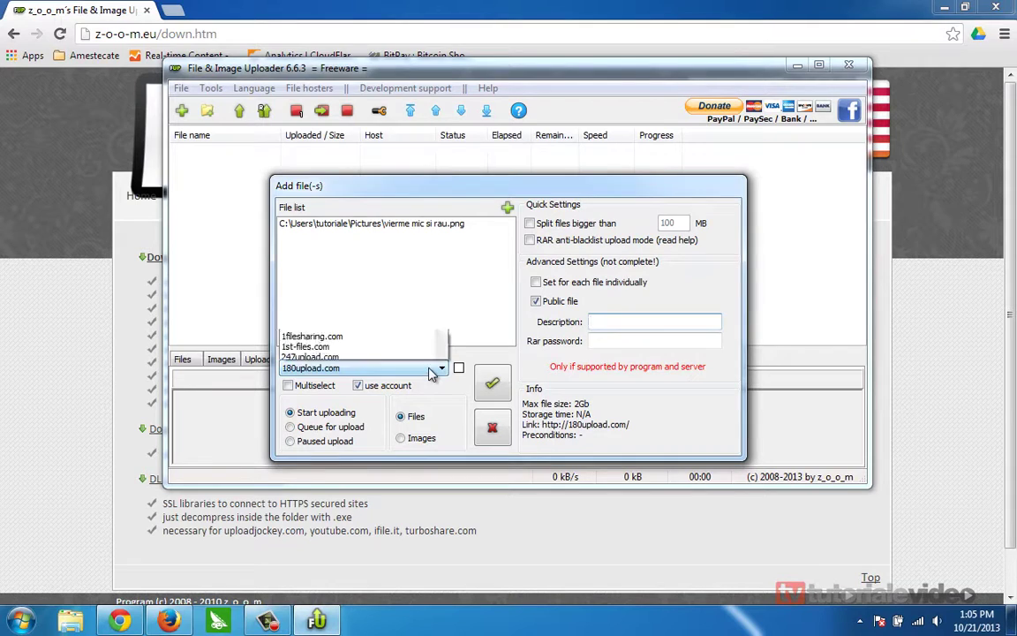
{"action": "scroll", "coordinate": [399, 236], "scroll_direction": "down", "scroll_amount": 1}
{"action": "scroll", "coordinate": [400, 236], "scroll_direction": "down", "scroll_amount": 20}
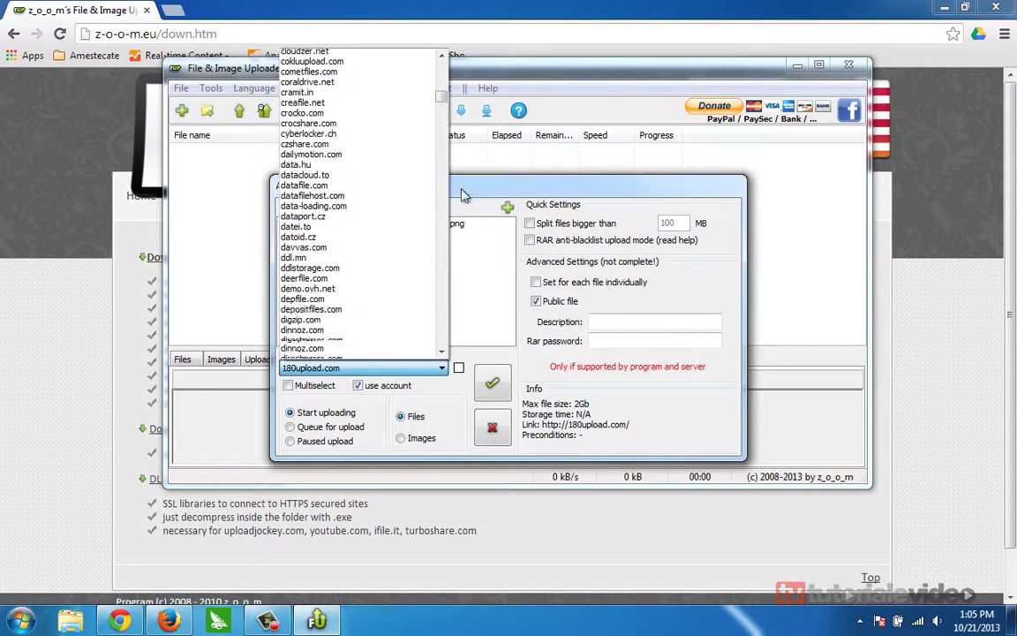
{"action": "left_click_drag", "start_coordinate": [433, 103], "coordinate": [439, 270]}
{"action": "left_click", "coordinate": [484, 360]}
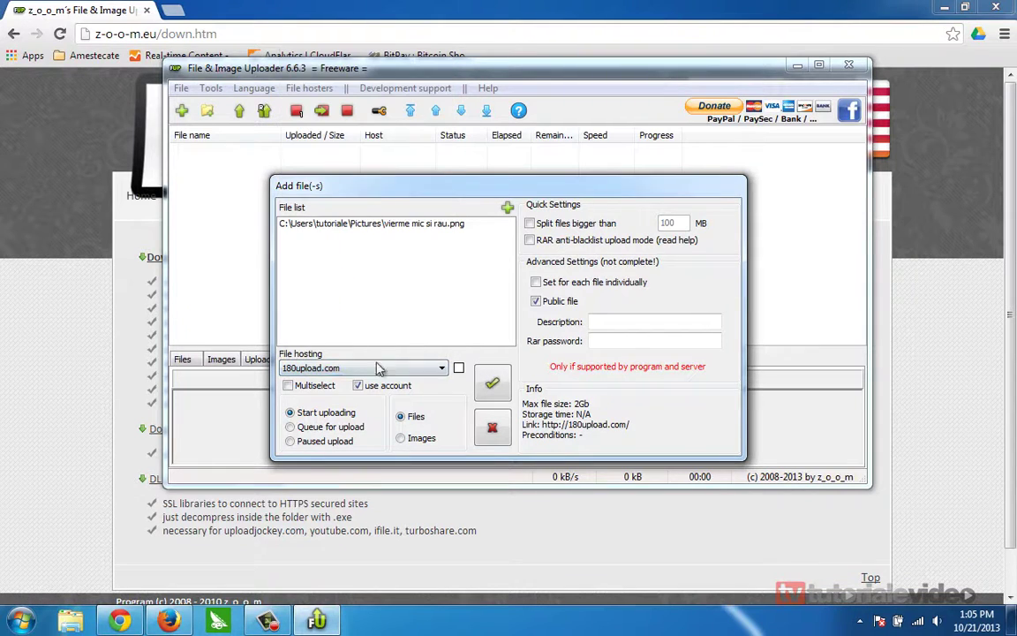
- Enable selecting multiple hosts for the file, and select filedefend.com, filedap.com, filecloud.ws and filefat.com
{"action": "left_click", "coordinate": [300, 394]}
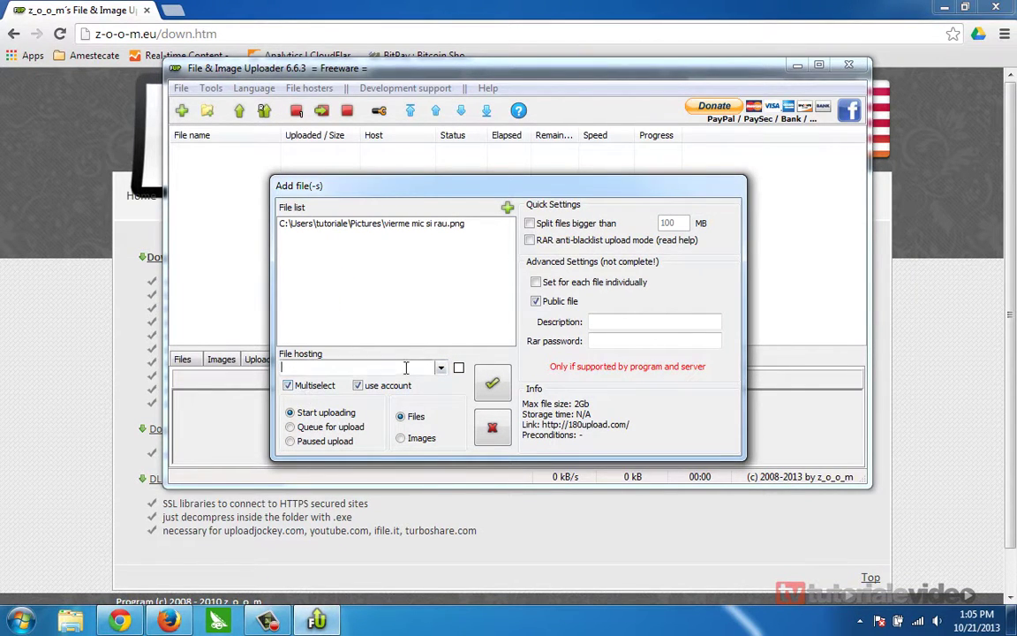
{"action": "left_click", "coordinate": [440, 368]}
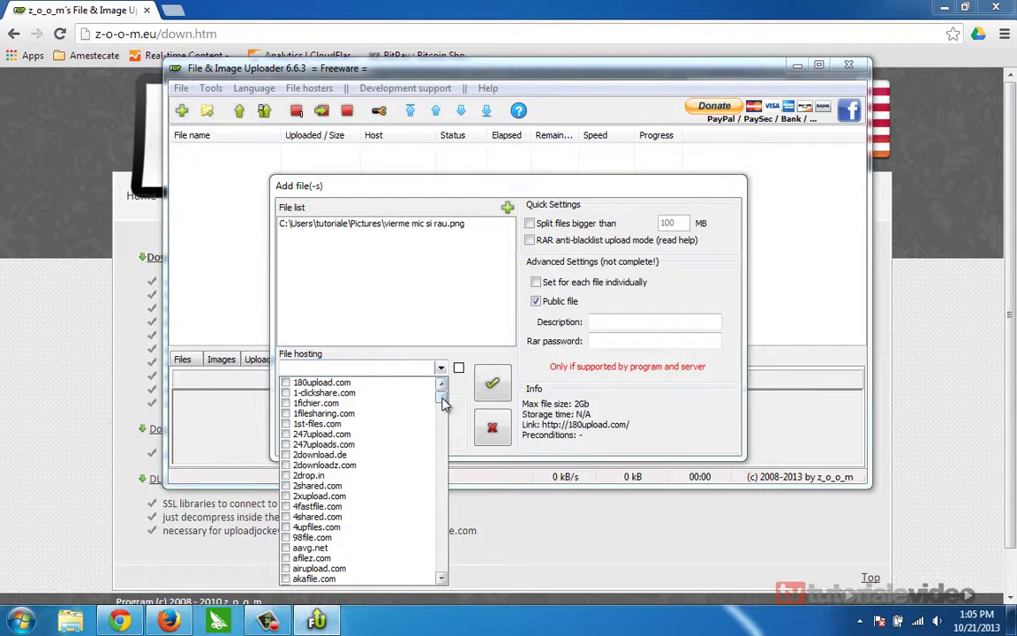
{"action": "left_click_drag", "start_coordinate": [443, 401], "coordinate": [439, 430]}
{"action": "left_click", "coordinate": [286, 444]}
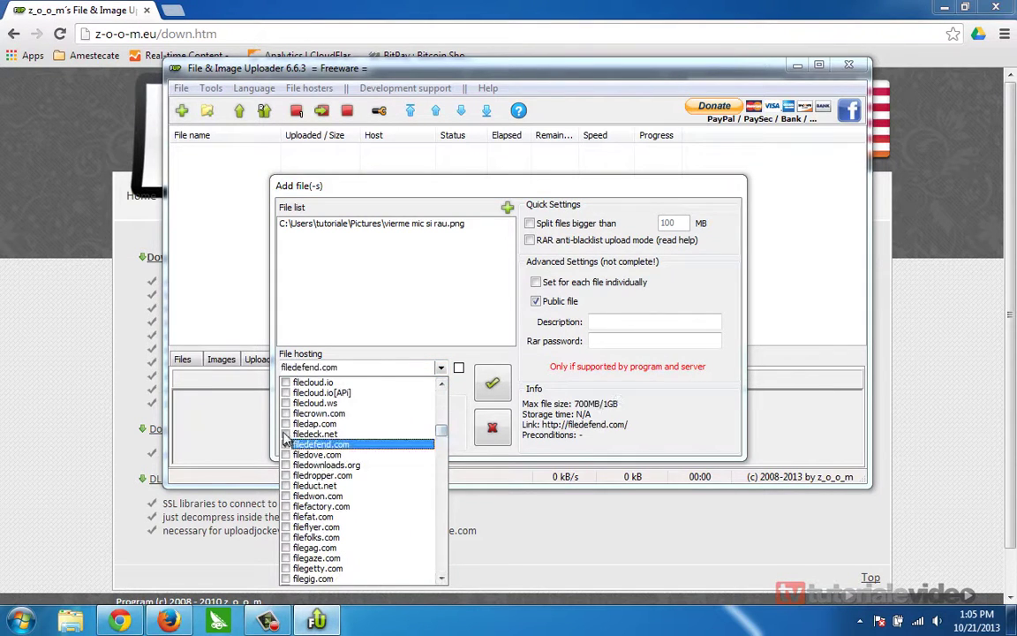
{"action": "left_click", "coordinate": [287, 423]}
{"action": "left_click", "coordinate": [286, 403]}
{"action": "scroll", "coordinate": [289, 450], "scroll_direction": "down", "scroll_amount": 2}
{"action": "left_click", "coordinate": [285, 455]}
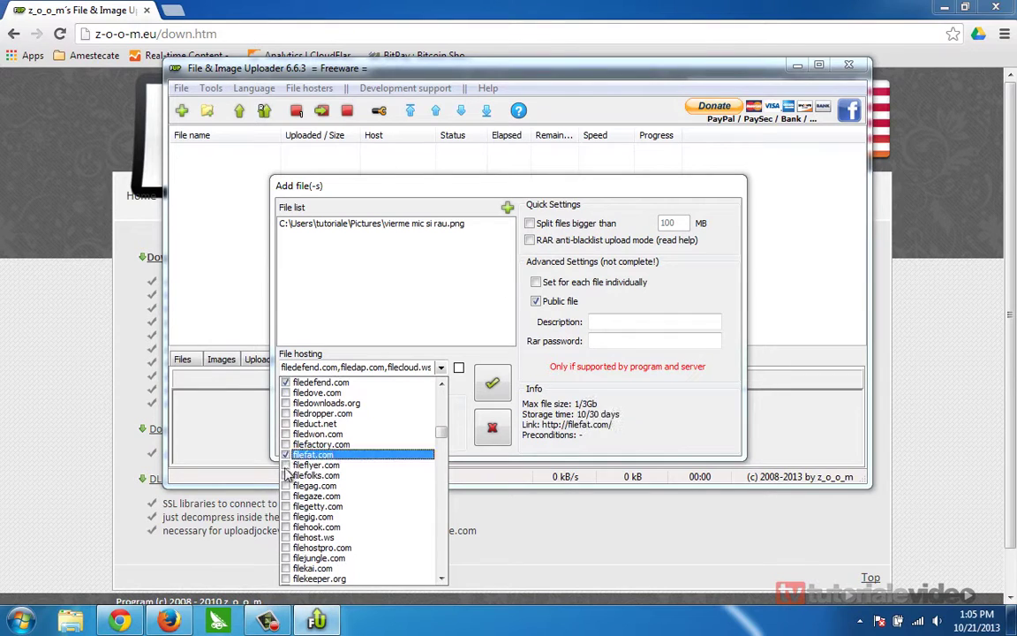
- Add more file hosts to the selection, including fileload.info, filemash.com, filemov.net, fileneo.com, filepost.com, filepup.net and filerace.com
{"action": "left_click", "coordinate": [285, 475]}
{"action": "scroll", "coordinate": [289, 504], "scroll_direction": "down", "scroll_amount": 3}
{"action": "left_click", "coordinate": [285, 536]}
{"action": "scroll", "coordinate": [285, 536], "scroll_direction": "down", "scroll_amount": 1}
{"action": "left_click", "coordinate": [285, 536]}
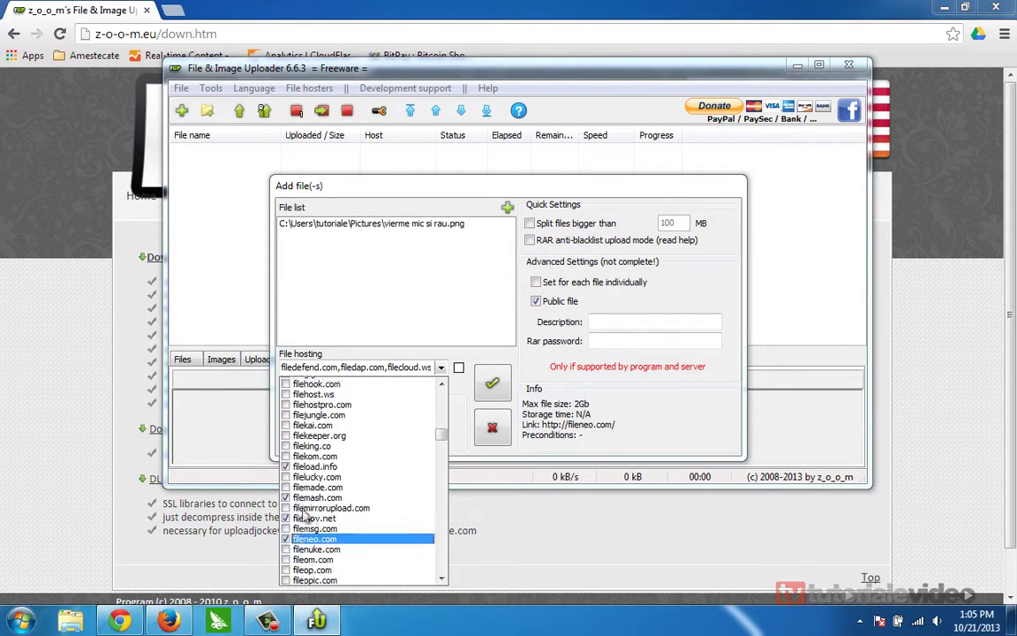
{"action": "left_click", "coordinate": [285, 547]}
{"action": "scroll", "coordinate": [299, 508], "scroll_direction": "down", "scroll_amount": 3}
{"action": "left_click", "coordinate": [285, 517]}
{"action": "left_click", "coordinate": [285, 557]}
{"action": "scroll", "coordinate": [285, 495], "scroll_direction": "down", "scroll_amount": 6}
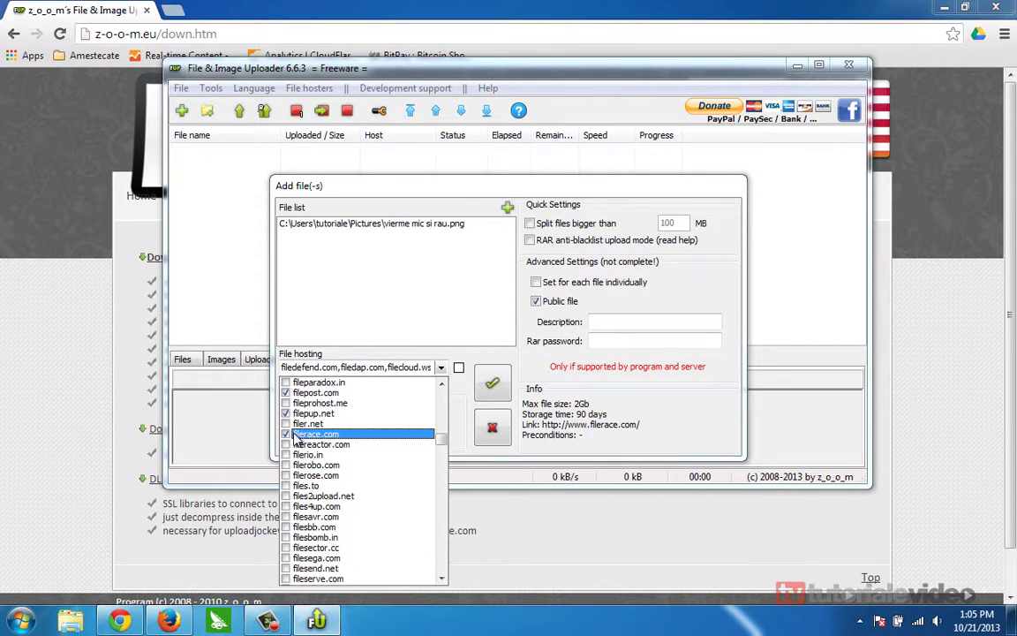
- Select several more file hosts listed after filerace.com, down to filetrip.net, and close the host list
{"action": "left_click", "coordinate": [285, 445]}
{"action": "left_click", "coordinate": [286, 455]}
{"action": "left_click", "coordinate": [285, 495]}
{"action": "left_click", "coordinate": [285, 517]}
{"action": "scroll", "coordinate": [285, 521], "scroll_direction": "down", "scroll_amount": 5}
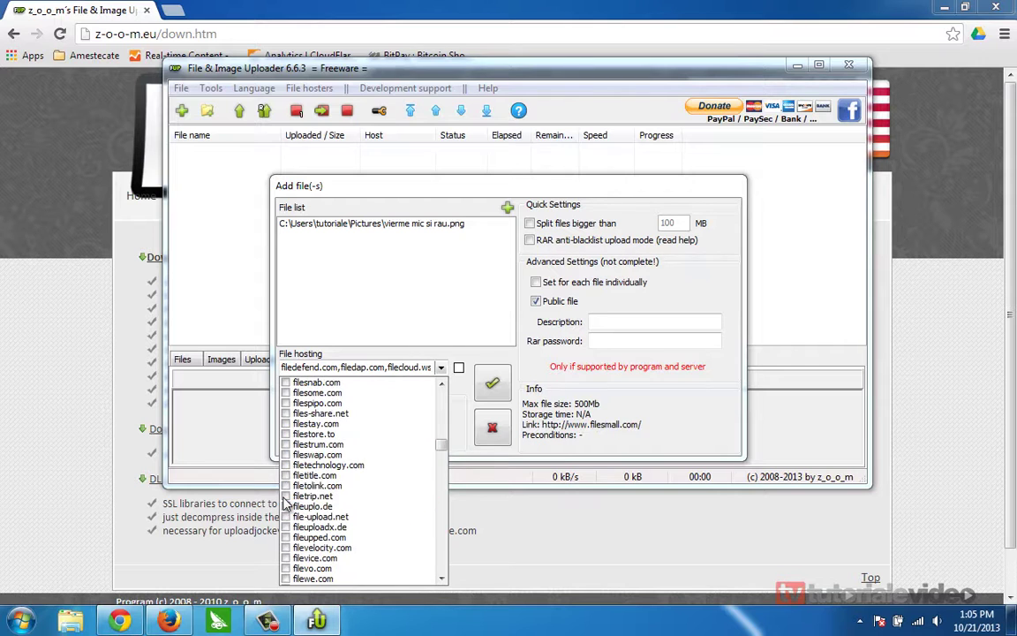
{"action": "left_click", "coordinate": [286, 495]}
{"action": "left_click", "coordinate": [282, 549]}
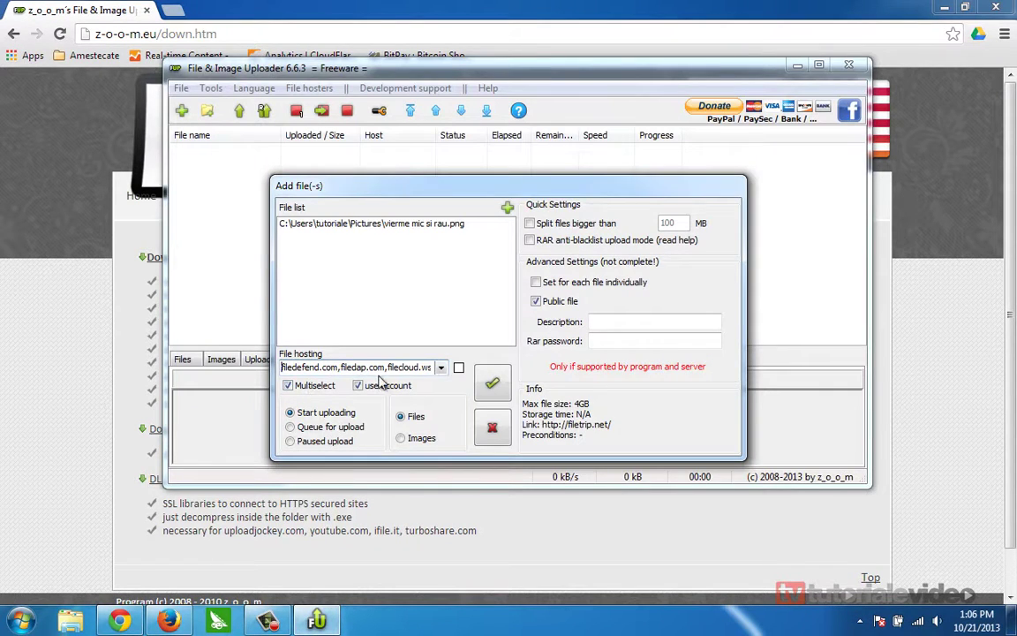
- Turn multiple host selection off and on again, and add hosts including fileuplo.de, filetolink.com, filetitle.com and filetechnology.com
{"action": "left_click", "coordinate": [289, 386]}
{"action": "left_click", "coordinate": [289, 386]}
{"action": "left_click", "coordinate": [440, 368]}
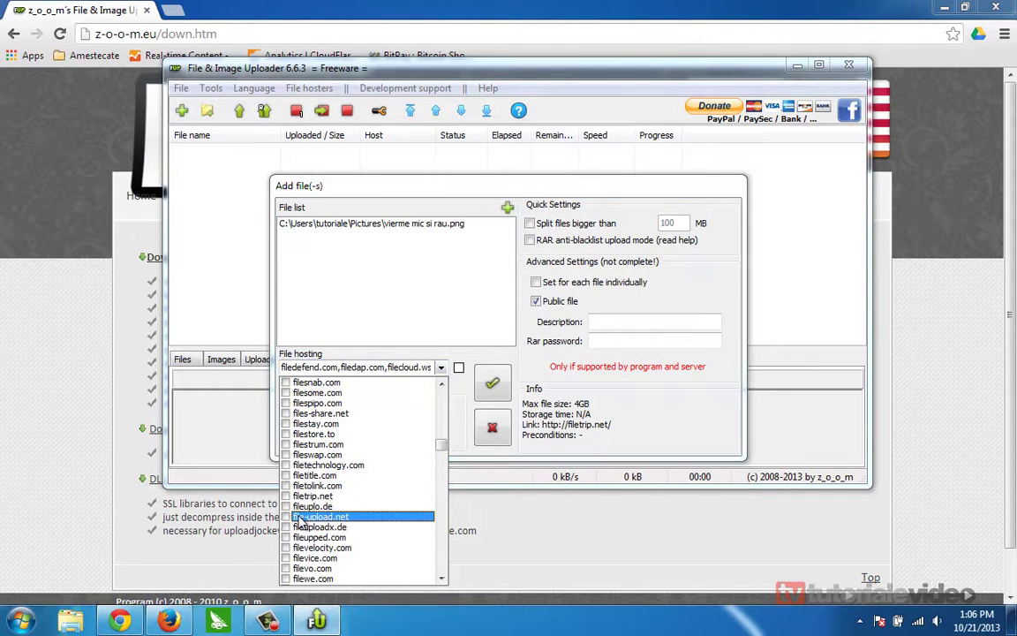
{"action": "left_click", "coordinate": [285, 506]}
{"action": "left_click", "coordinate": [285, 485]}
{"action": "left_click", "coordinate": [285, 475]}
{"action": "left_click", "coordinate": [285, 464]}
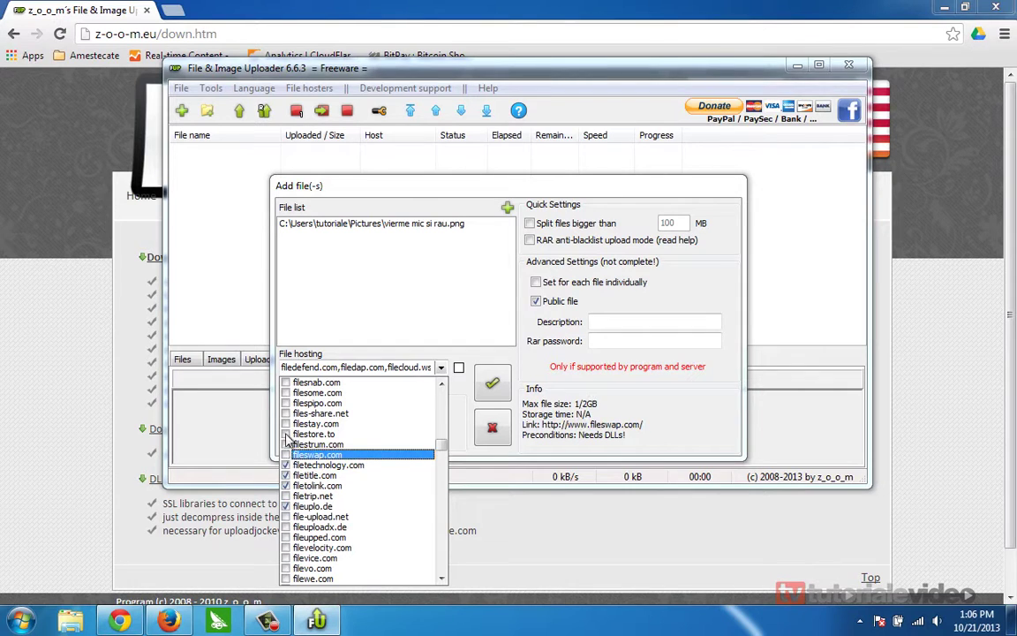
{"action": "left_click", "coordinate": [285, 434]}
{"action": "left_click", "coordinate": [285, 413]}
- Add isharefast.com, interupload.com, imzupload.com, imxd.net, ilikefile.com, igetfile.com, ifile.ws, hyshare.com and hyperfileshare.com to the file hosts, and close the host list
{"action": "scroll", "coordinate": [290, 394], "scroll_direction": "down", "scroll_amount": 15}
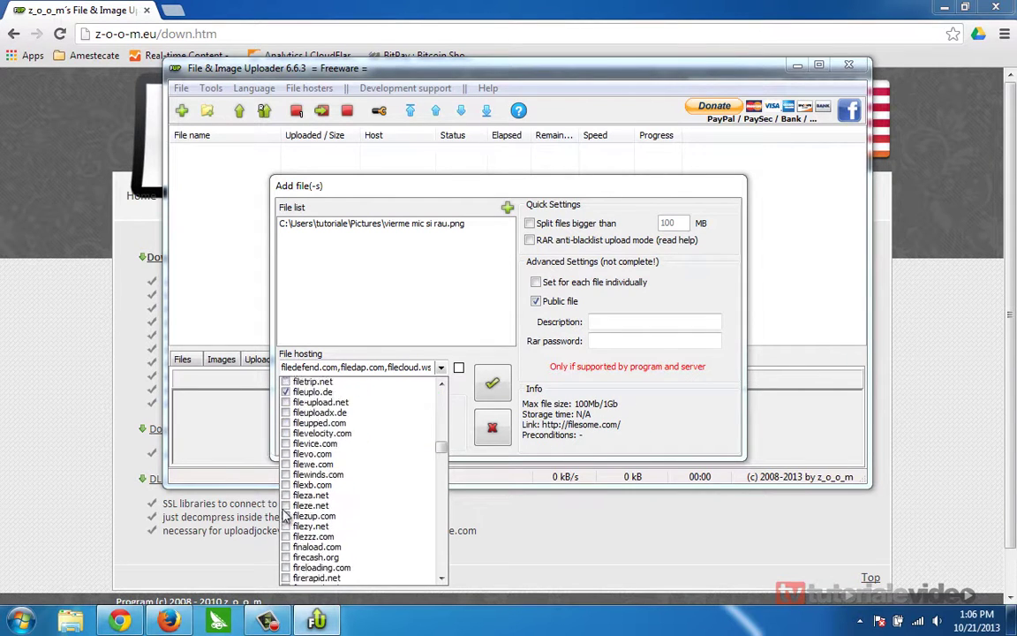
{"action": "left_click", "coordinate": [286, 485]}
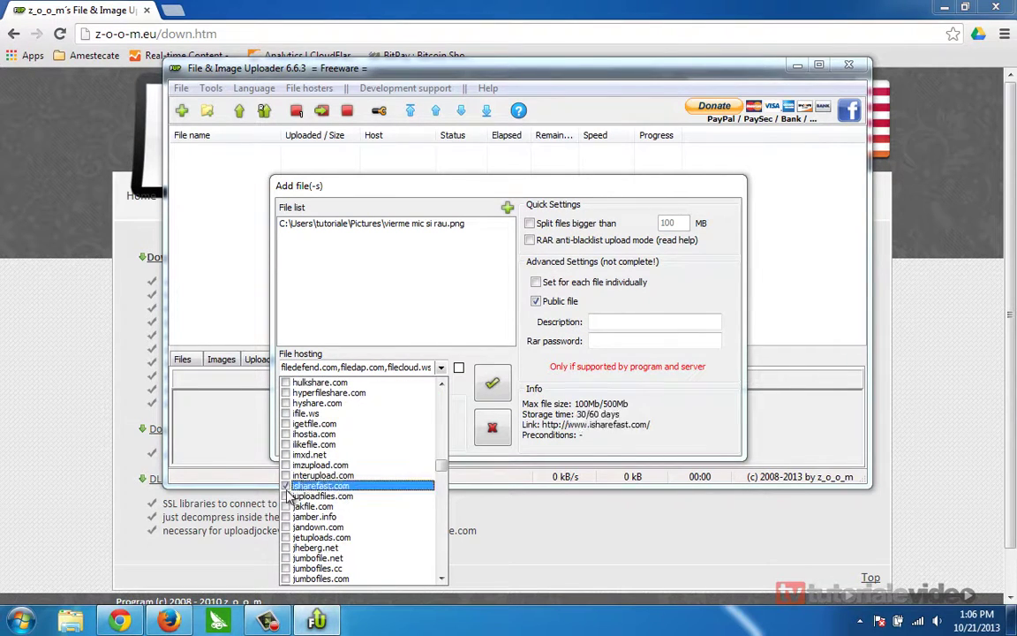
{"action": "left_click", "coordinate": [285, 475]}
{"action": "left_click", "coordinate": [285, 465]}
{"action": "left_click", "coordinate": [285, 455]}
{"action": "left_click", "coordinate": [285, 444]}
{"action": "left_click", "coordinate": [285, 424]}
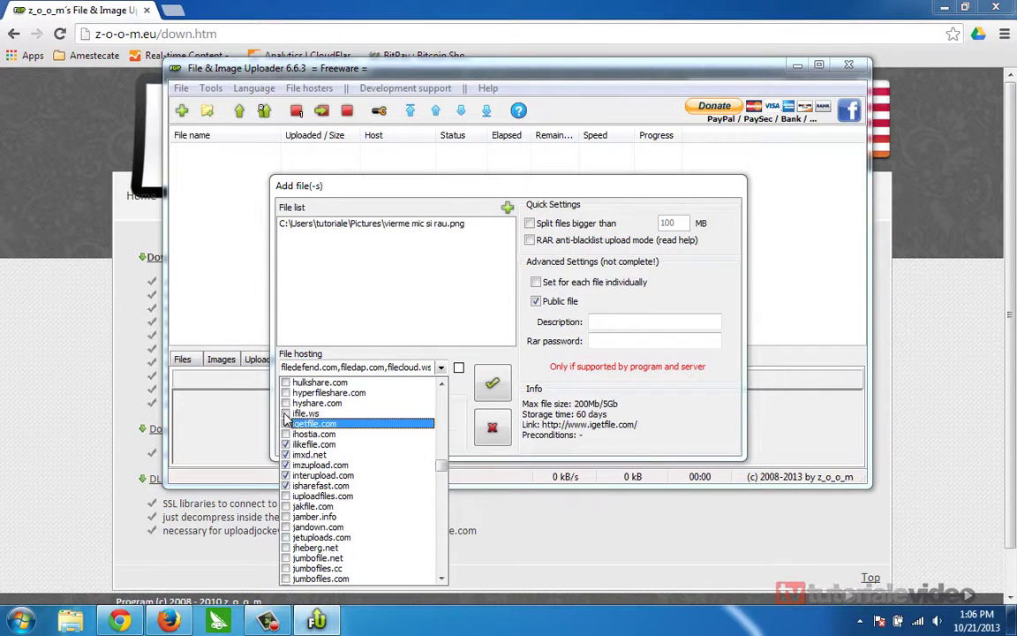
{"action": "left_click", "coordinate": [286, 413]}
{"action": "left_click", "coordinate": [285, 403]}
{"action": "left_click", "coordinate": [285, 393]}
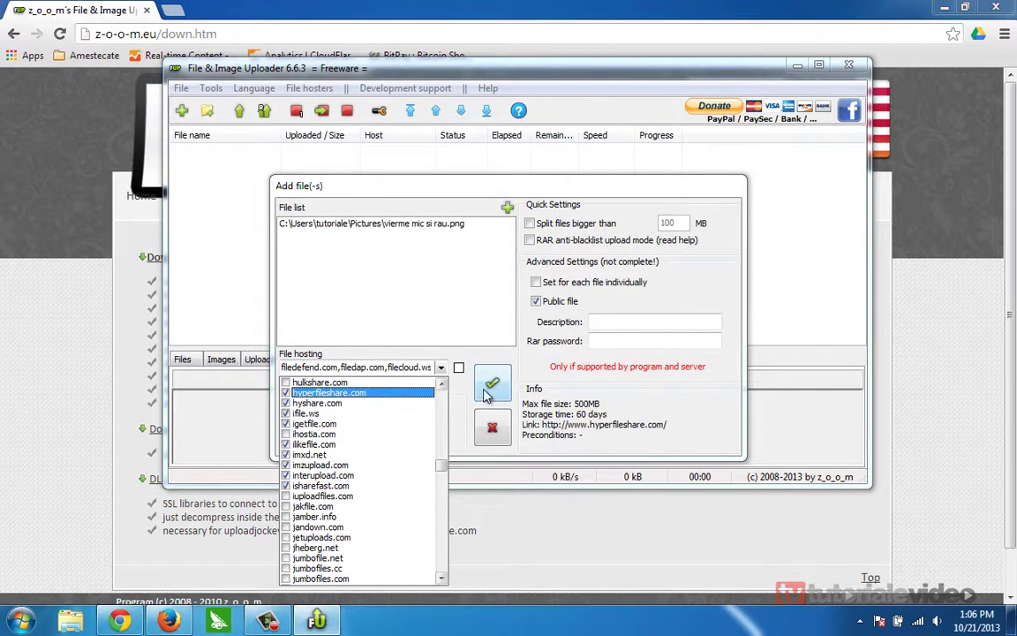
{"action": "left_click", "coordinate": [440, 367]}
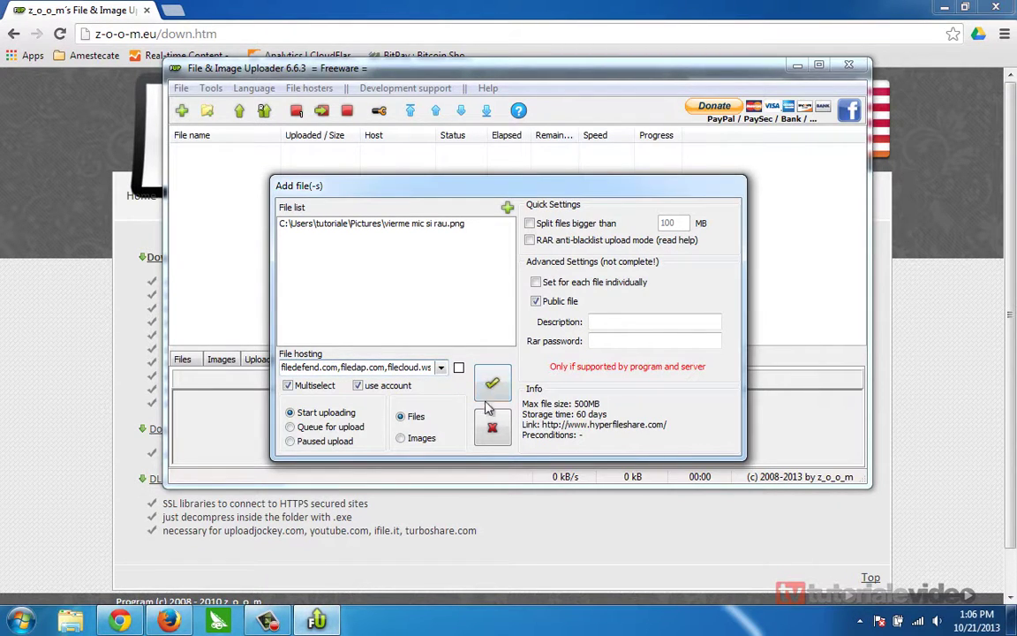
- Switch the upload type to Images, and select the hosts aedes.us, bigimage.cz, bingows.com, boxca.com, fotoshare.org and hotimg.com
{"action": "left_click", "coordinate": [405, 440]}
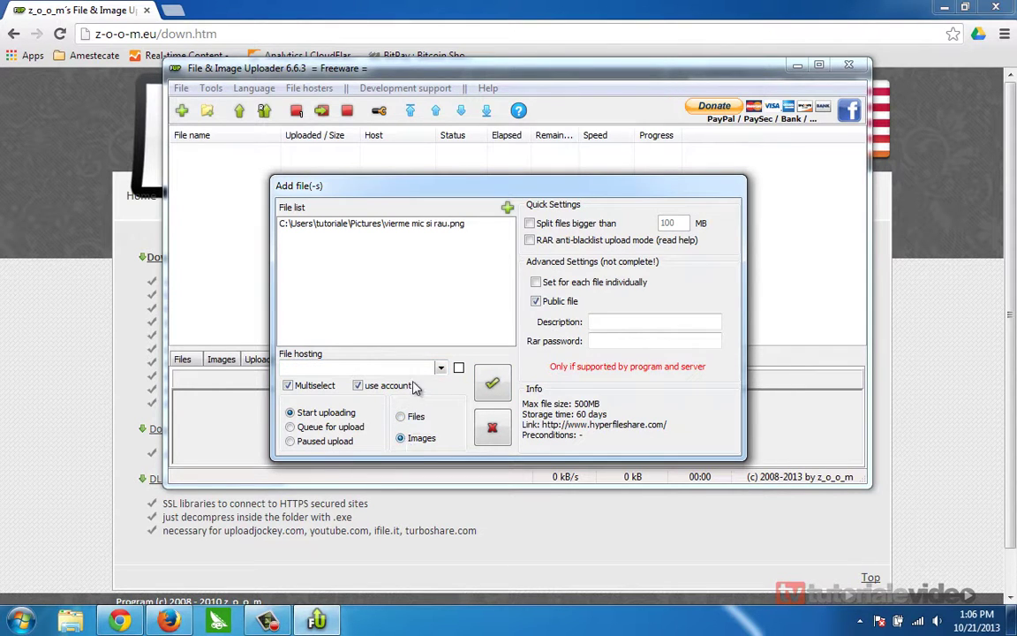
{"action": "left_click", "coordinate": [440, 368]}
{"action": "left_click", "coordinate": [285, 383]}
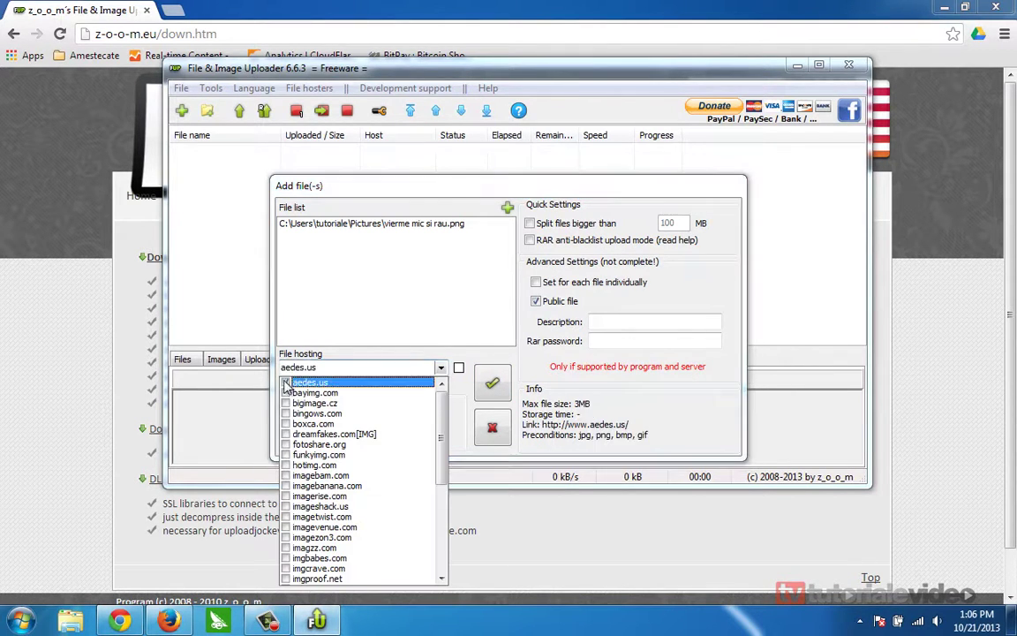
{"action": "left_click", "coordinate": [286, 404]}
{"action": "left_click", "coordinate": [286, 414]}
{"action": "left_click", "coordinate": [285, 424]}
{"action": "left_click", "coordinate": [286, 444]}
{"action": "left_click", "coordinate": [285, 464]}
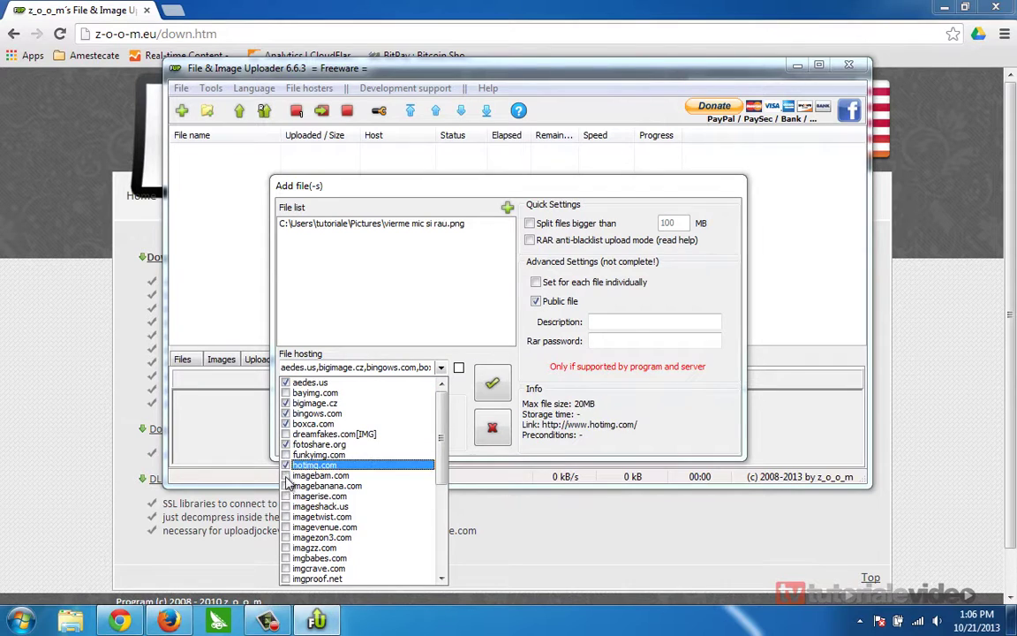
- Add imagebam.com, imagebanana.com, imagerise.com, imageshack.us, imagetwist.com, imagevenue.com and imagzz.com to the selected image hosts
{"action": "left_click", "coordinate": [285, 476]}
{"action": "left_click", "coordinate": [285, 485]}
{"action": "left_click", "coordinate": [285, 496]}
{"action": "left_click", "coordinate": [285, 506]}
{"action": "left_click", "coordinate": [286, 517]}
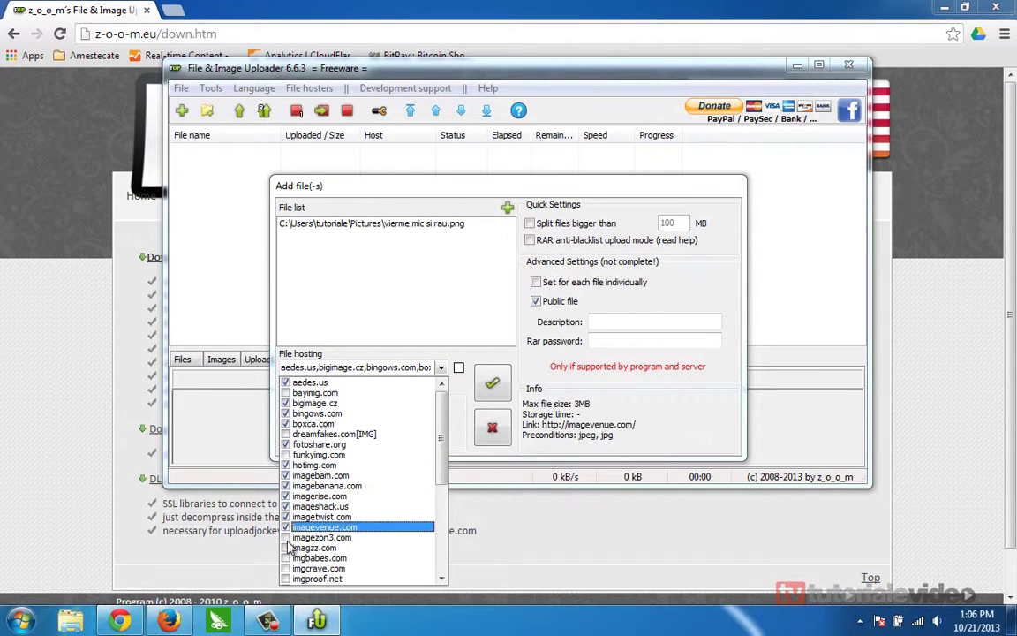
{"action": "left_click", "coordinate": [285, 527]}
{"action": "left_click", "coordinate": [285, 548]}
- Add imgproof.net, imgupload.sk, lookpic.com and minus.com to the selected image hosts
{"action": "left_click", "coordinate": [287, 579]}
{"action": "scroll", "coordinate": [289, 565], "scroll_direction": "down", "scroll_amount": 2}
{"action": "left_click", "coordinate": [285, 517]}
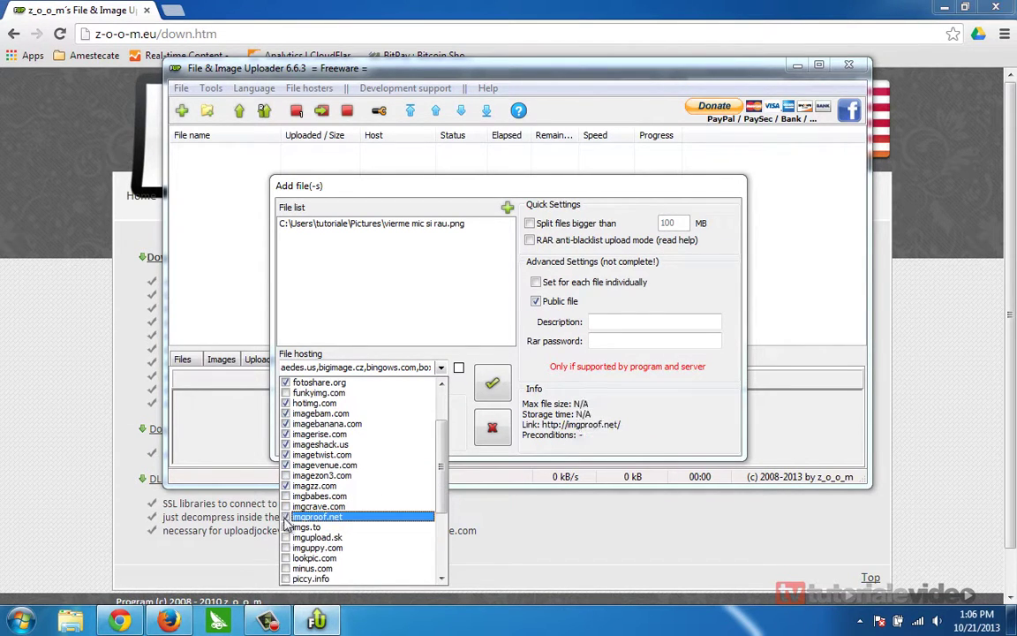
{"action": "left_click", "coordinate": [285, 537]}
{"action": "left_click", "coordinate": [286, 558]}
{"action": "scroll", "coordinate": [285, 548], "scroll_direction": "down", "scroll_amount": 2}
{"action": "left_click", "coordinate": [285, 506]}
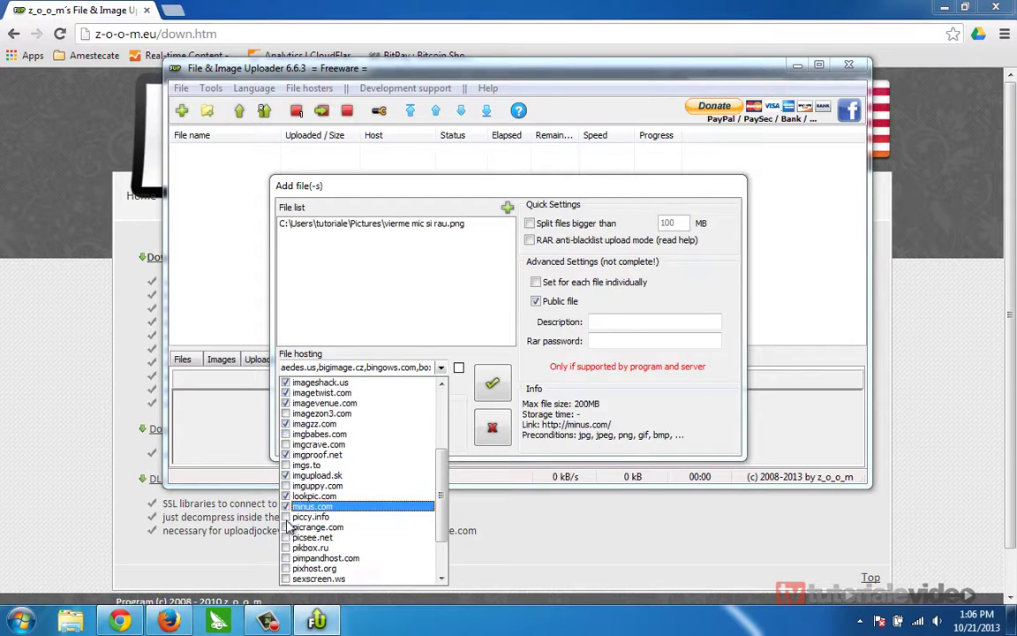
- Add piccy.info, picsee.net, pikbox.ru, pimpandhost.com and pixhost.org to the selected image hosts
{"action": "left_click", "coordinate": [285, 517]}
{"action": "left_click", "coordinate": [285, 537]}
{"action": "left_click", "coordinate": [285, 548]}
{"action": "left_click", "coordinate": [285, 558]}
{"action": "left_click", "coordinate": [286, 567]}
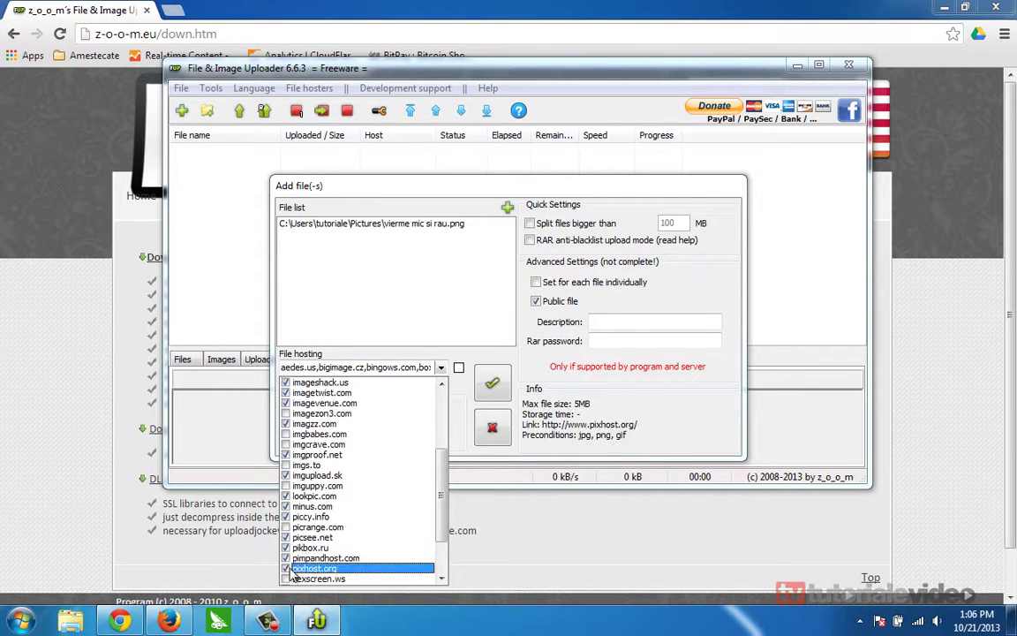
- Add sexscreen.ws, tinypic.com, turboimagehost.com, uploadhouse.com and uploadyourimages.org to the selected image hosts
{"action": "scroll", "coordinate": [287, 566], "scroll_direction": "down", "scroll_amount": 2}
{"action": "left_click", "coordinate": [286, 517]}
{"action": "left_click", "coordinate": [285, 537]}
{"action": "left_click", "coordinate": [285, 548]}
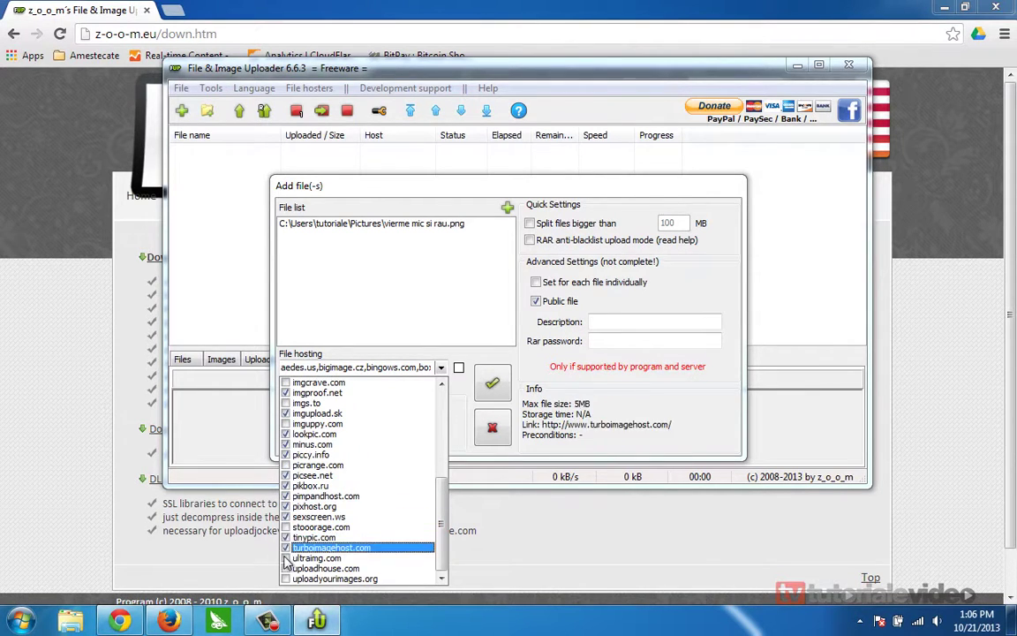
{"action": "left_click", "coordinate": [285, 568]}
{"action": "left_click", "coordinate": [285, 578]}
- Start uploading the image to all selected image hosts, and maximize the uploader window
{"action": "left_click", "coordinate": [497, 389]}
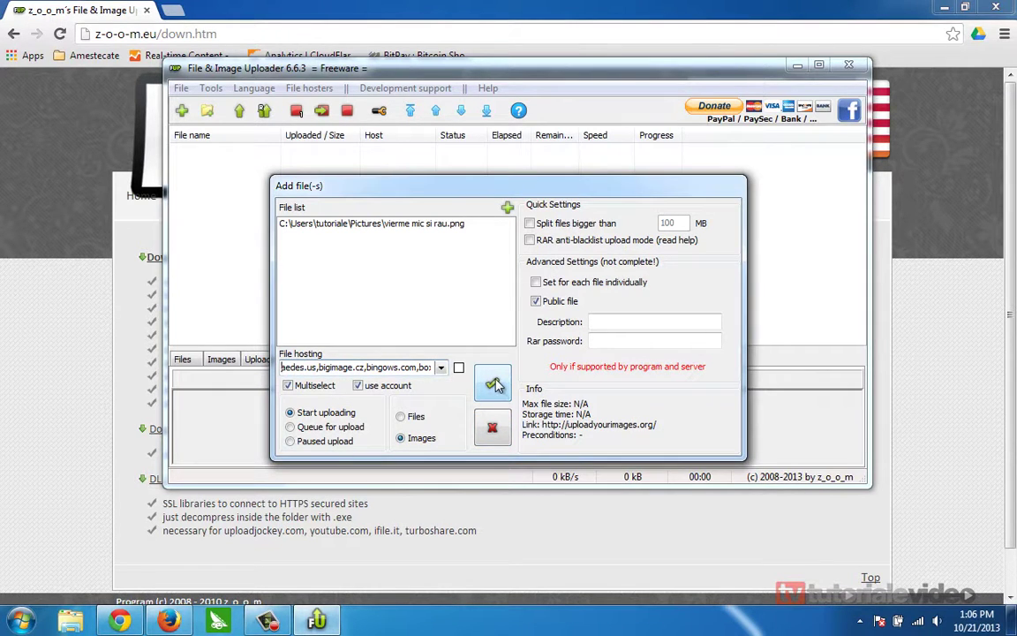
{"action": "left_click", "coordinate": [496, 388]}
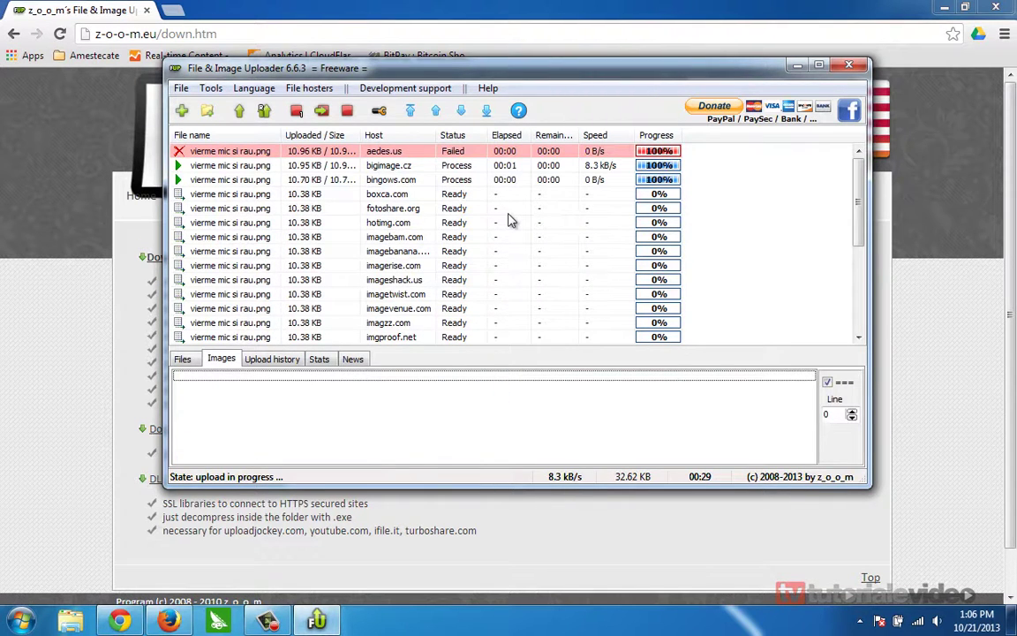
{"action": "double_click", "coordinate": [521, 75]}
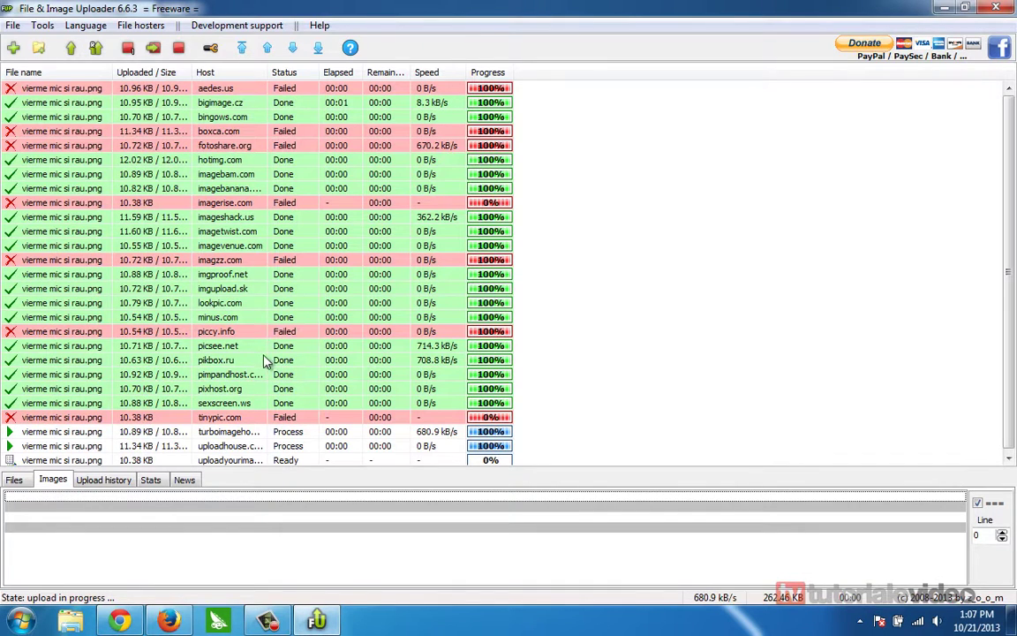
- Review the upload statistics, the image links from the bigimage.cz upload, and the list of file links
{"action": "left_click", "coordinate": [151, 480]}
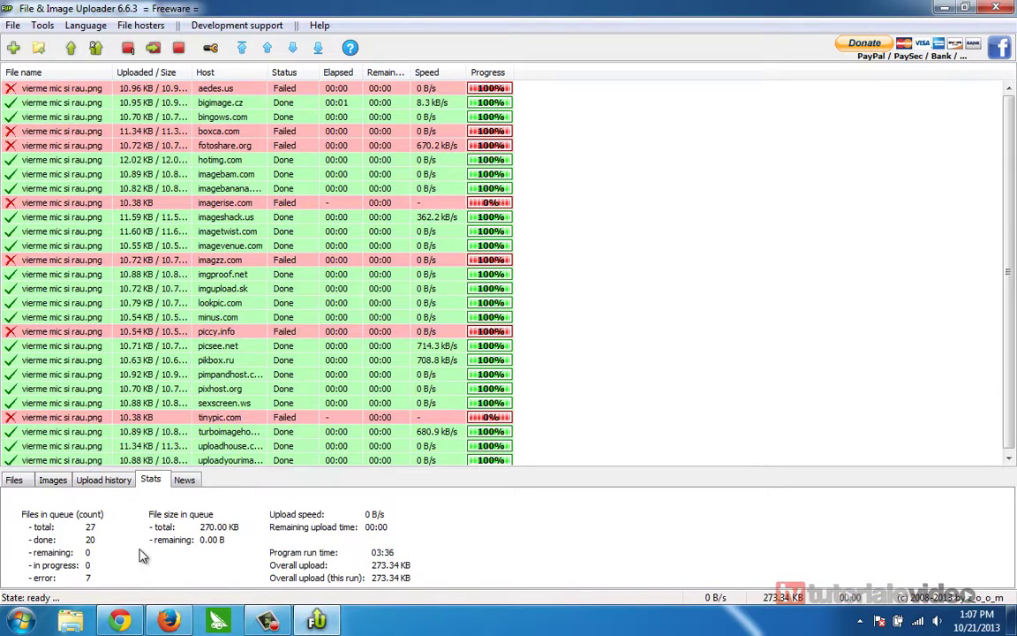
{"action": "left_click", "coordinate": [14, 480]}
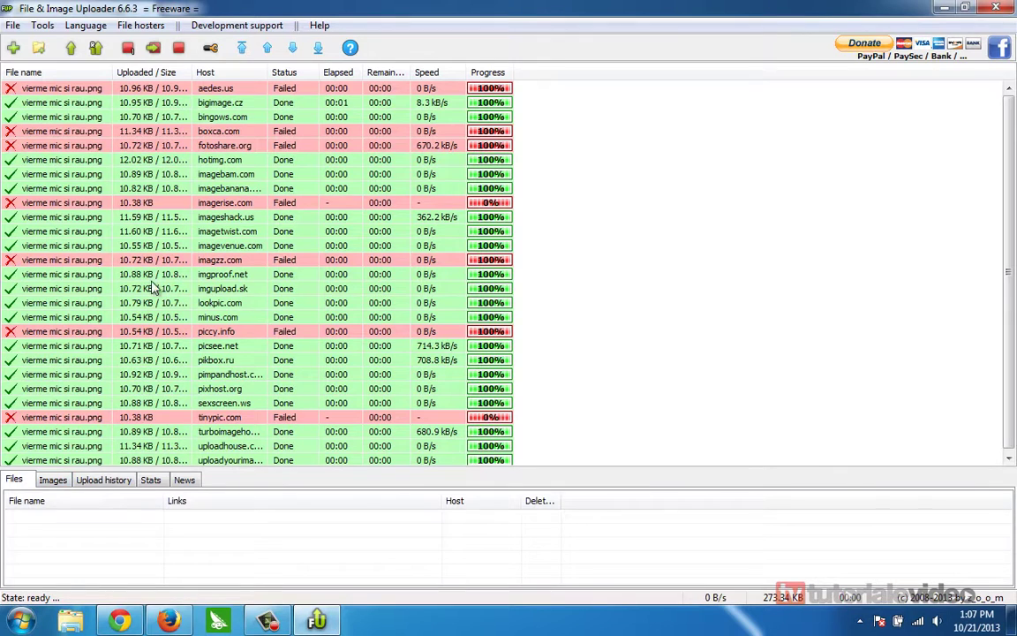
{"action": "left_click", "coordinate": [58, 102]}
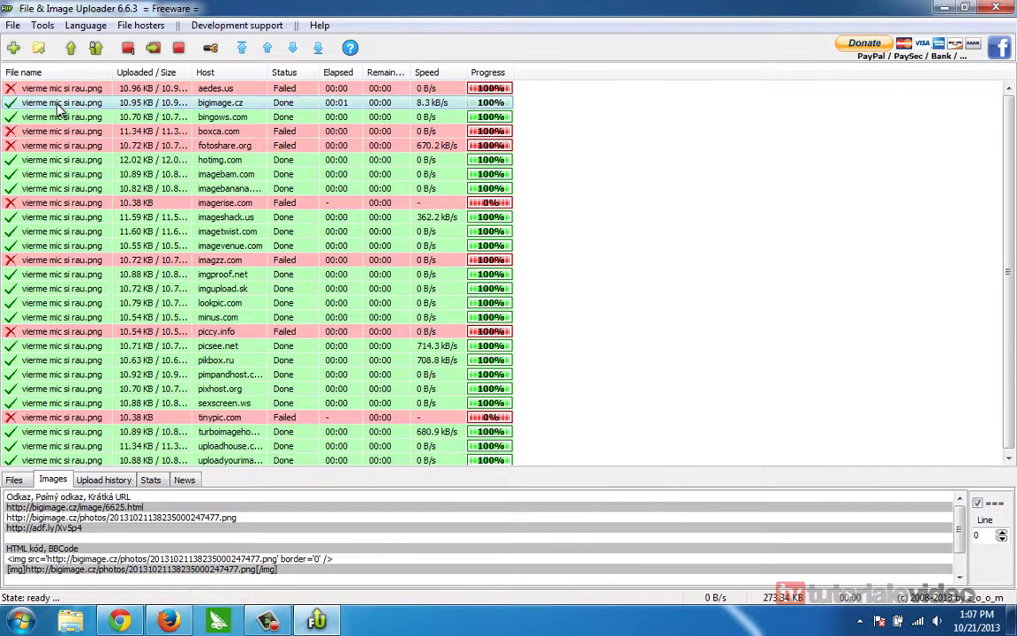
{"action": "left_click", "coordinate": [16, 477]}
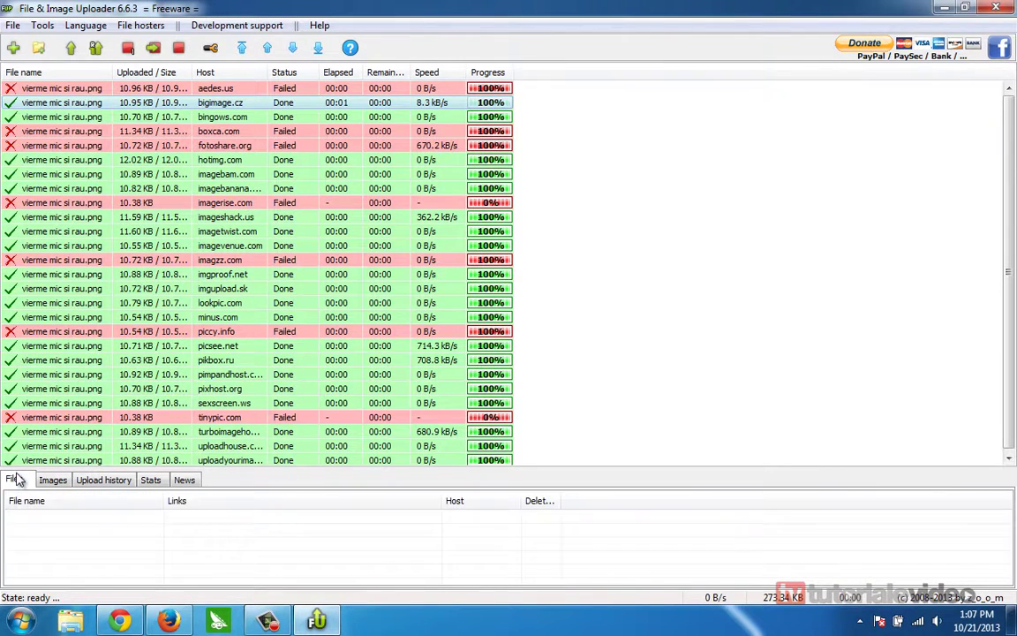
{"action": "scroll", "coordinate": [80, 444], "scroll_direction": "down", "scroll_amount": 1}
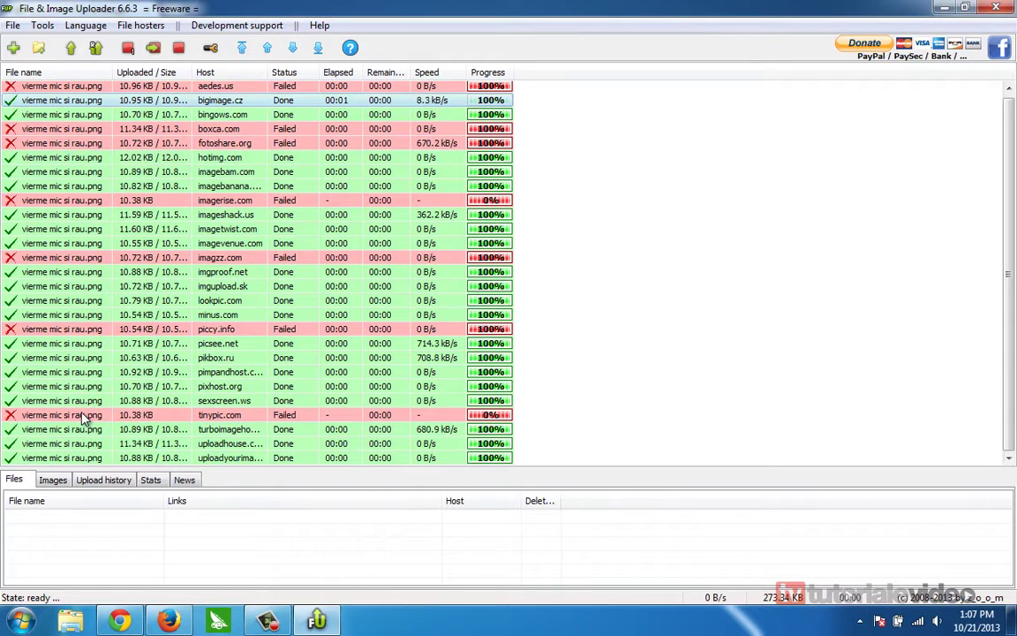
- Restore the uploader window from full screen and review the upload statistics, the upload history and the image links
{"action": "double_click", "coordinate": [367, 10]}
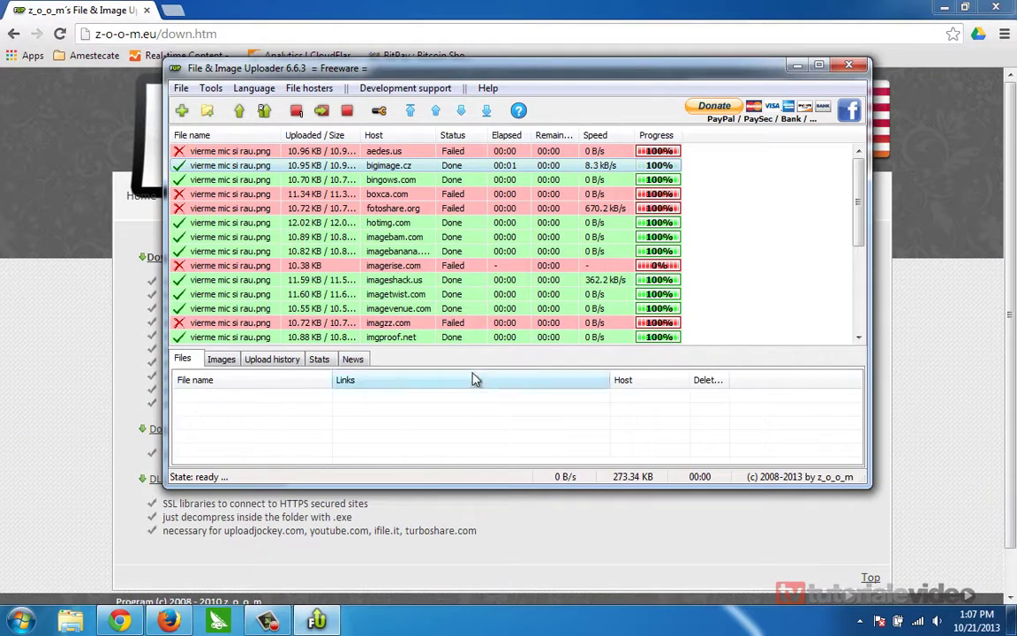
{"action": "left_click", "coordinate": [322, 365]}
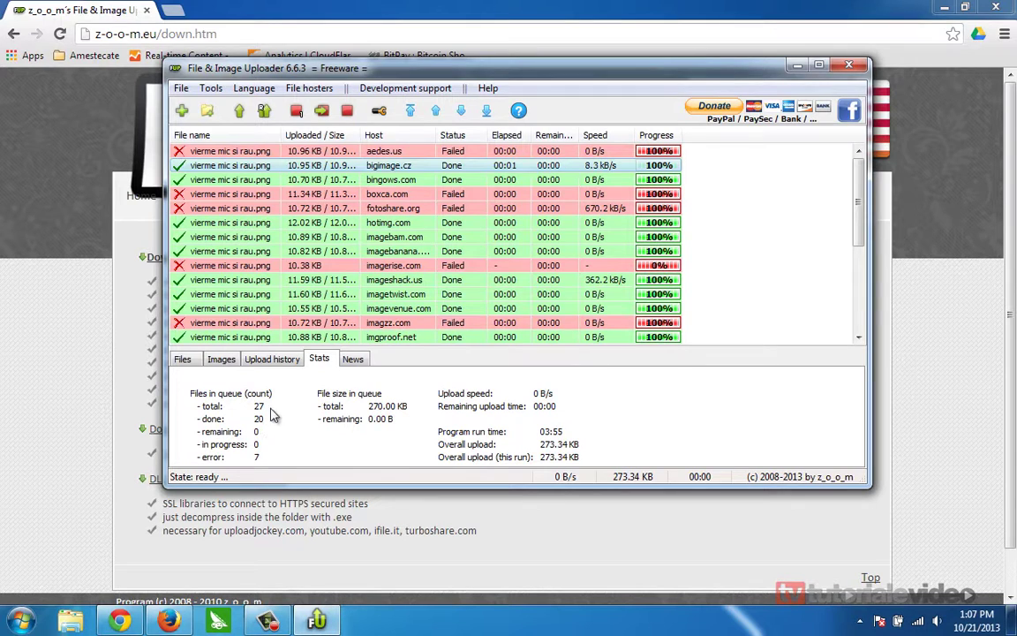
{"action": "left_click", "coordinate": [273, 361]}
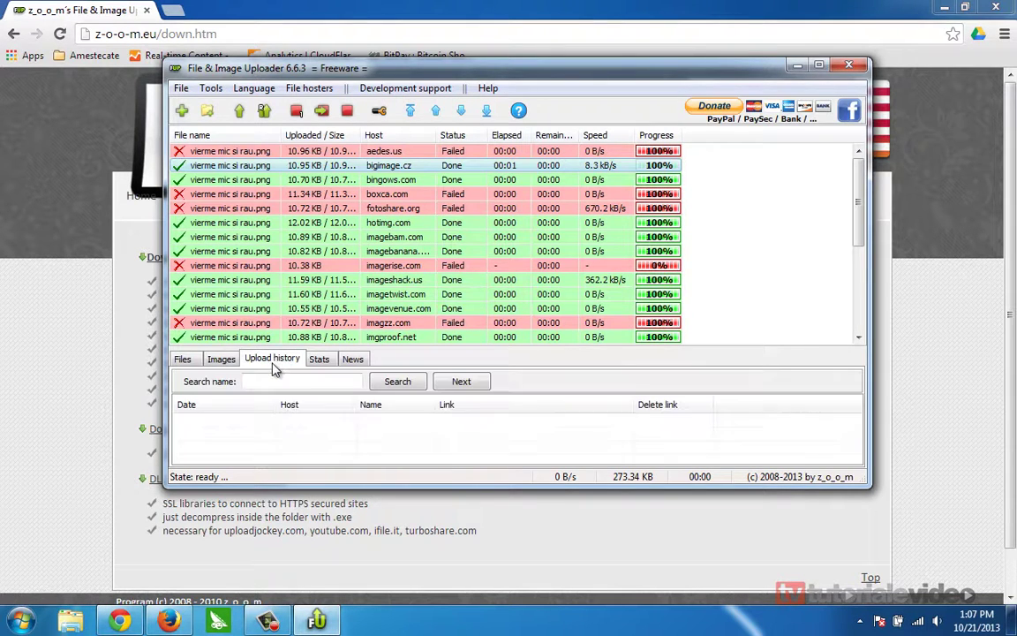
{"action": "left_click", "coordinate": [223, 360]}
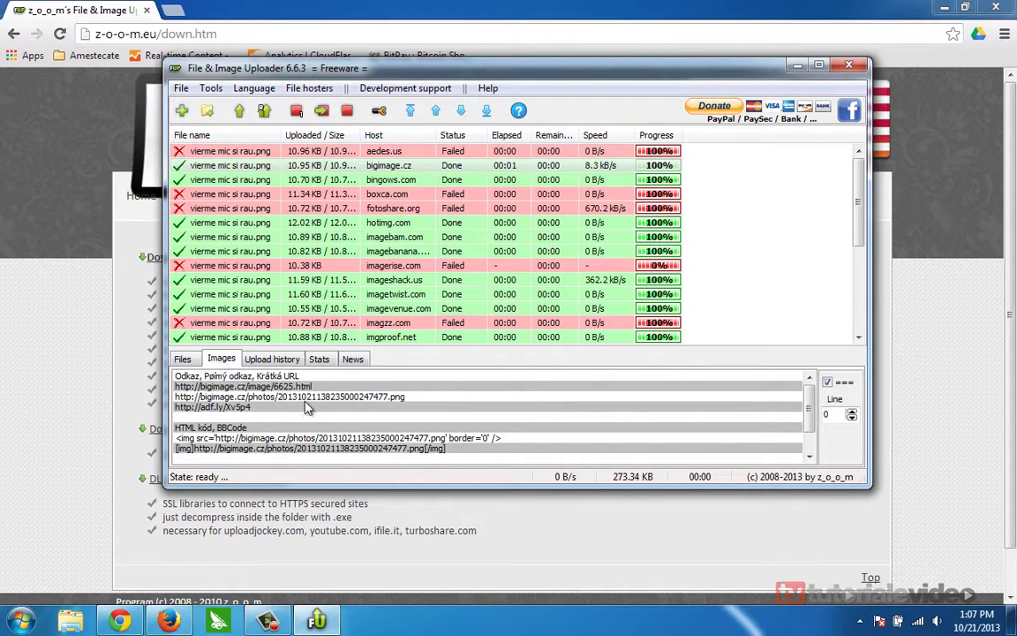
- Turn off the "===" option for the image links and open the options of the bigimage.cz upload
{"action": "left_click", "coordinate": [828, 382]}
{"action": "left_click", "coordinate": [223, 167]}
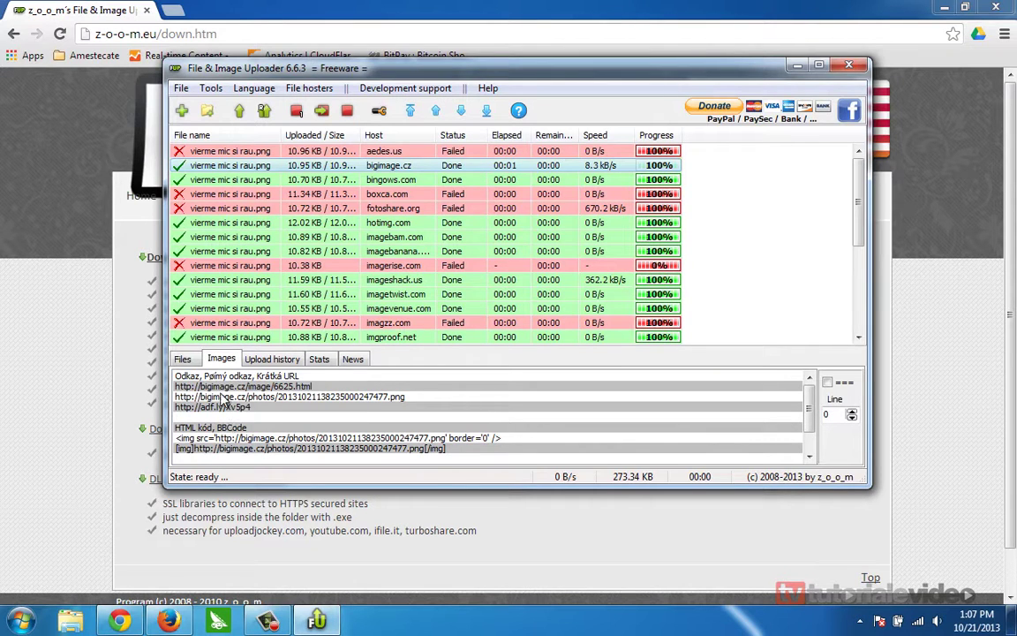
{"action": "right_click", "coordinate": [235, 168]}
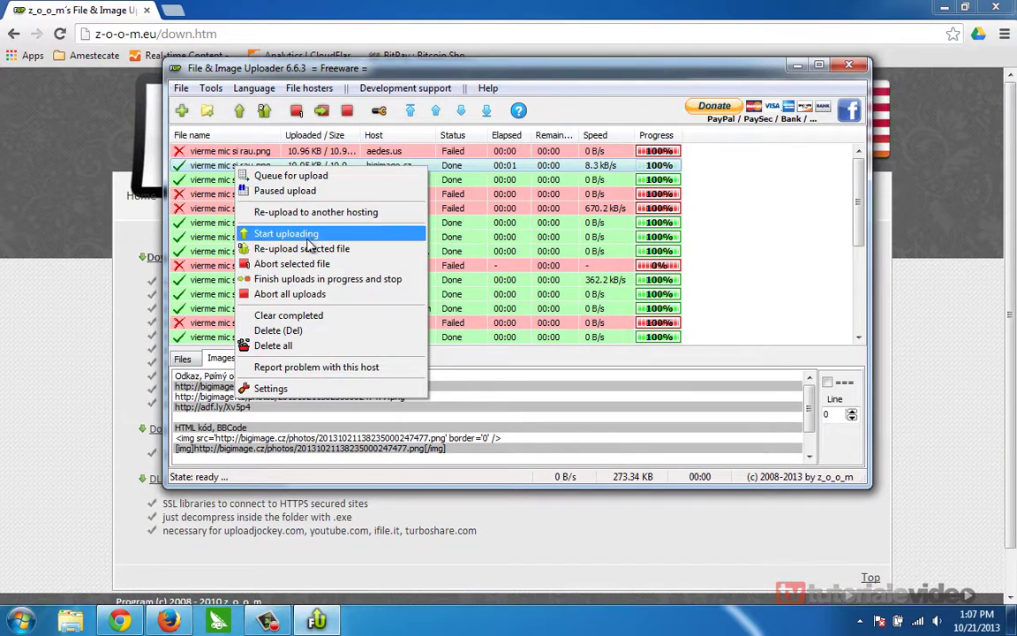
- Review the image links of the hotimg.com, pikbox.ru and pimpandhost.com uploads and the list of file links
{"action": "left_click", "coordinate": [204, 230]}
{"action": "scroll", "coordinate": [228, 237], "scroll_direction": "down", "scroll_amount": 3}
{"action": "scroll", "coordinate": [228, 237], "scroll_direction": "down", "scroll_amount": 2}
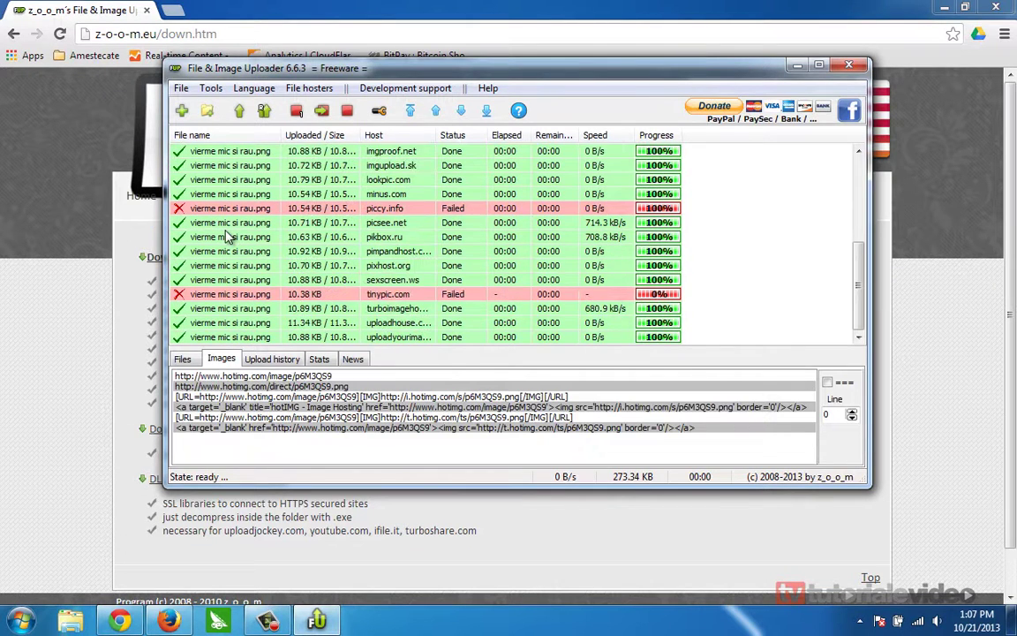
{"action": "left_click", "coordinate": [228, 237]}
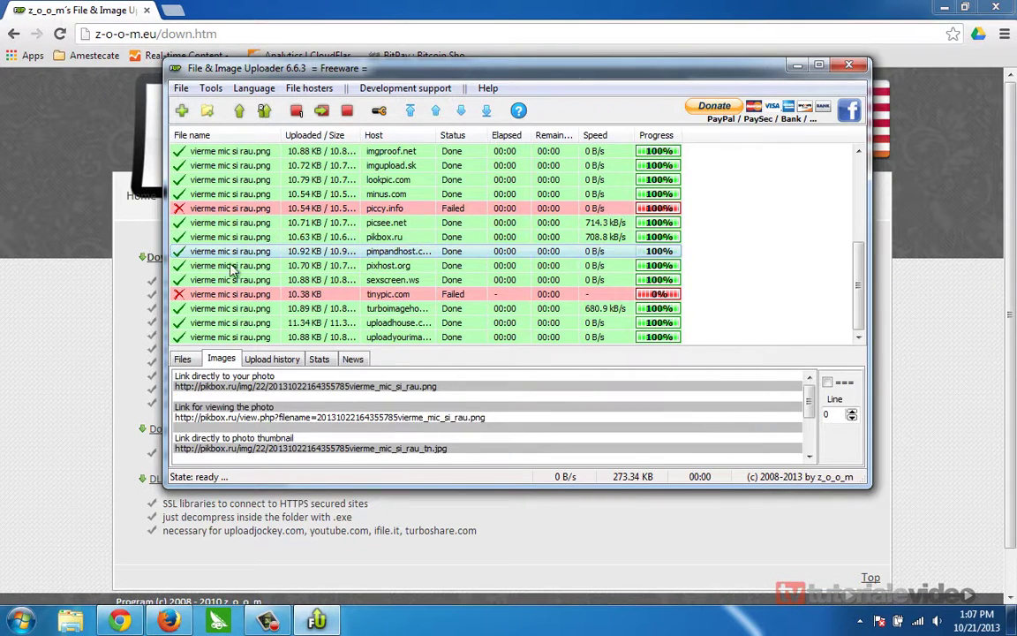
{"action": "left_click", "coordinate": [234, 253]}
{"action": "left_click", "coordinate": [188, 362]}
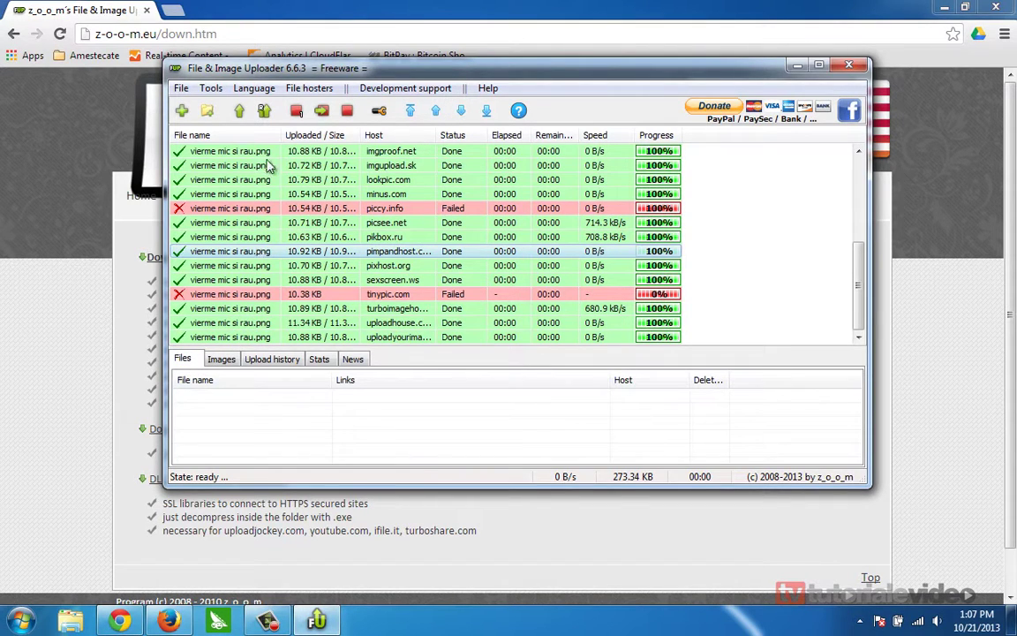
{"action": "left_click", "coordinate": [229, 236]}
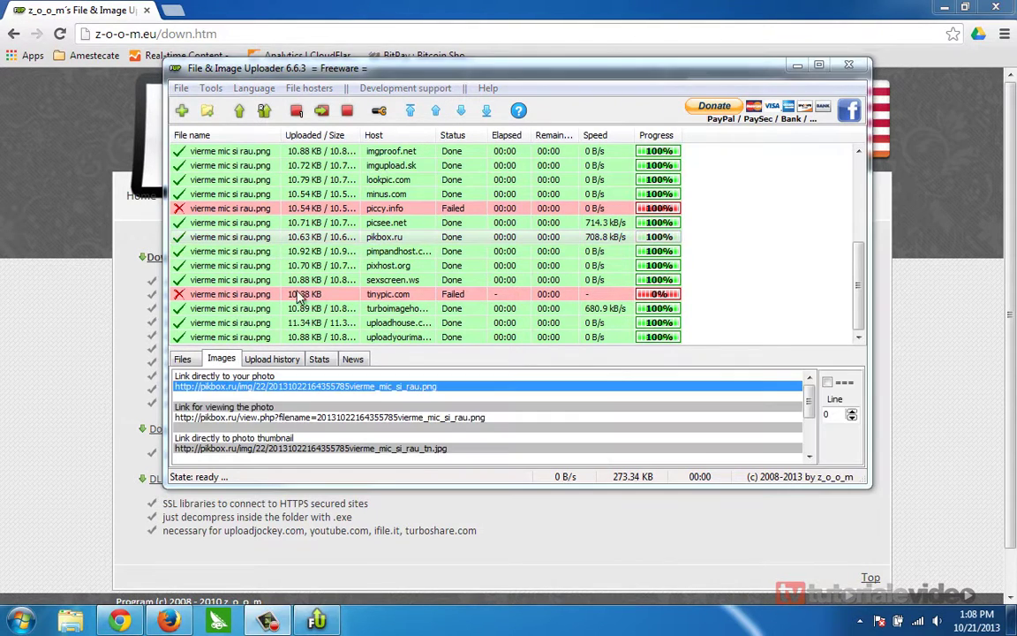
- Copy the "Show to friend" address of the pixhost.org upload to the clipboard as a Link
{"action": "left_click", "coordinate": [233, 266]}
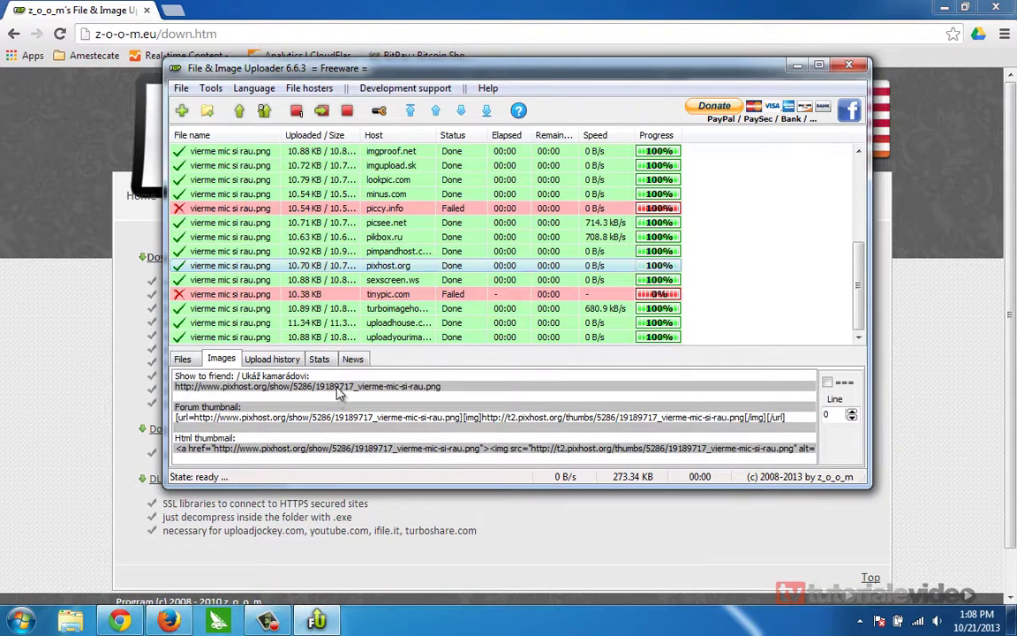
{"action": "right_click", "coordinate": [338, 390]}
{"action": "mouse_move", "coordinate": [522, 433]}
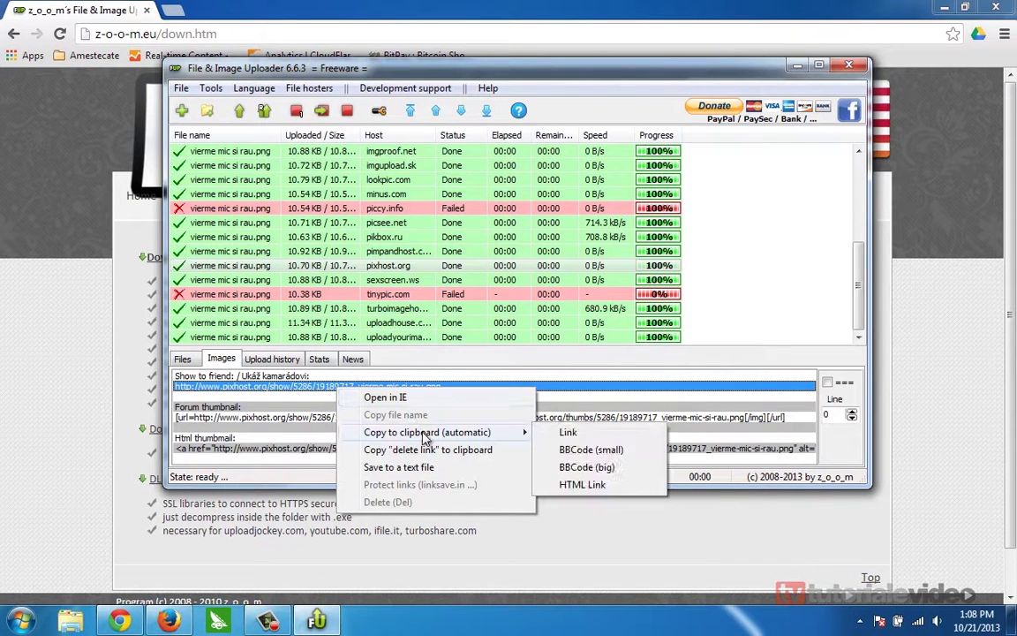
{"action": "left_click", "coordinate": [570, 432]}
{"action": "left_click", "coordinate": [174, 10]}
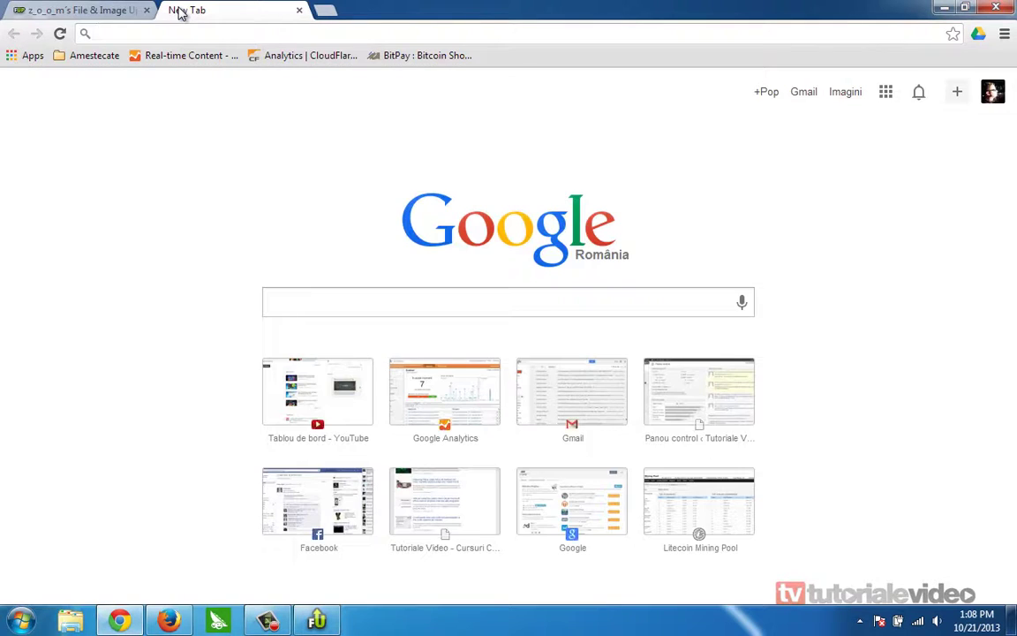
{"action": "type", "text": "http://www.pixhost.org/show/5286/19189717_vierme-mic-si-rau.png"}
{"action": "key", "text": "Return"}
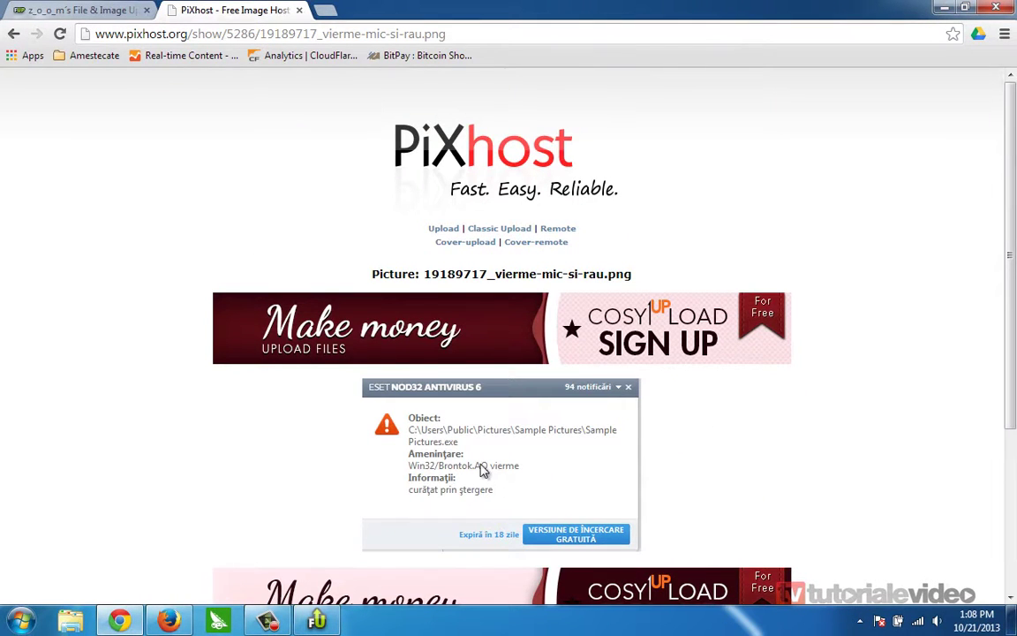
{"action": "scroll", "coordinate": [499, 477], "scroll_direction": "down", "scroll_amount": 3}
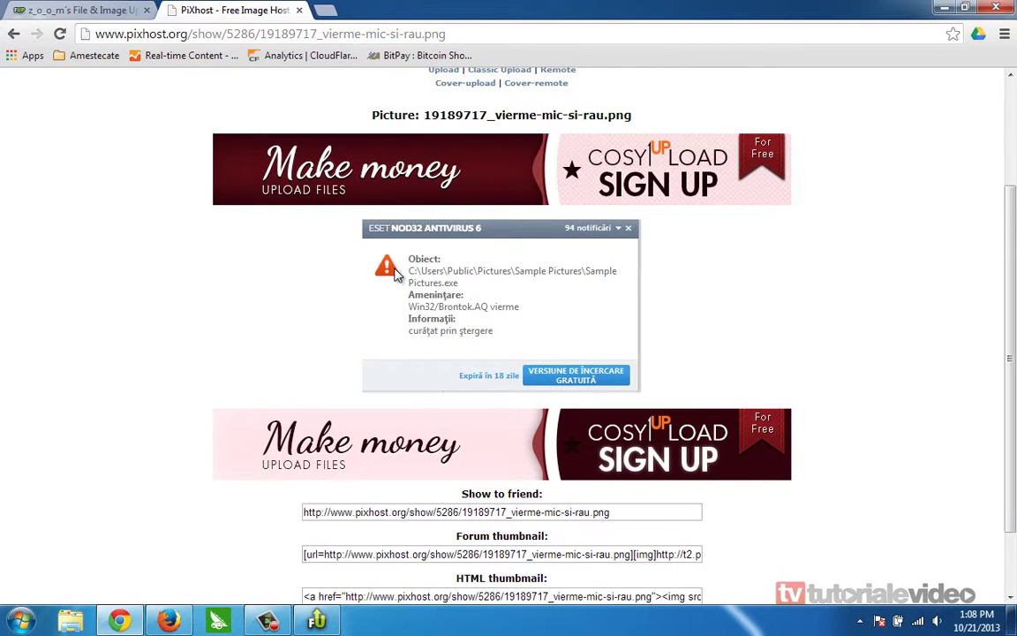
- Switch to File & Image Uploader and copy the thumbnail address of the imageshack.us upload to the clipboard as a Link
{"action": "left_click", "coordinate": [318, 621]}
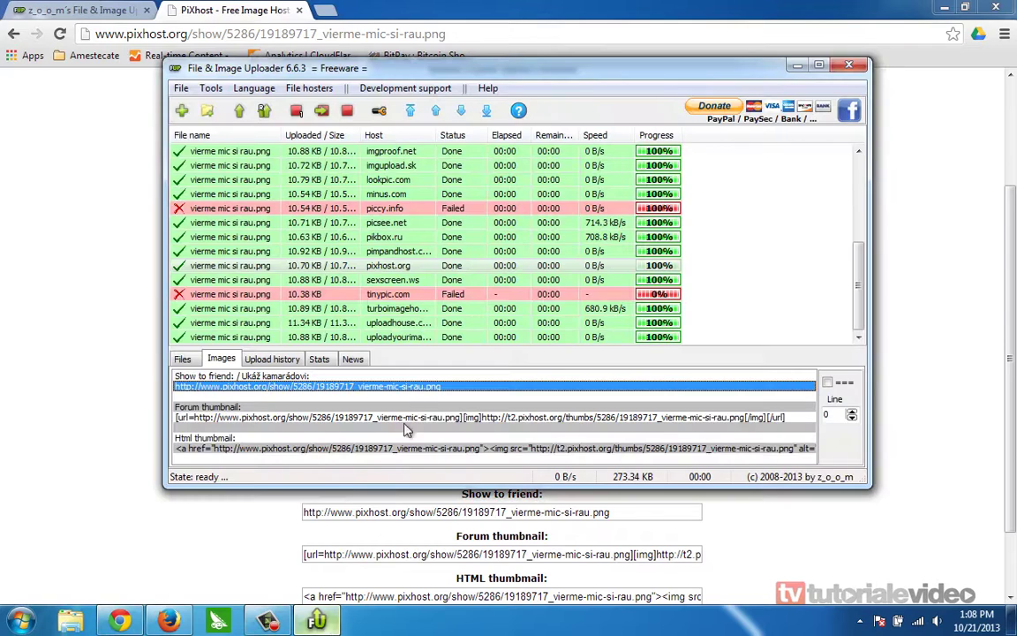
{"action": "scroll", "coordinate": [340, 253], "scroll_direction": "up", "scroll_amount": 2}
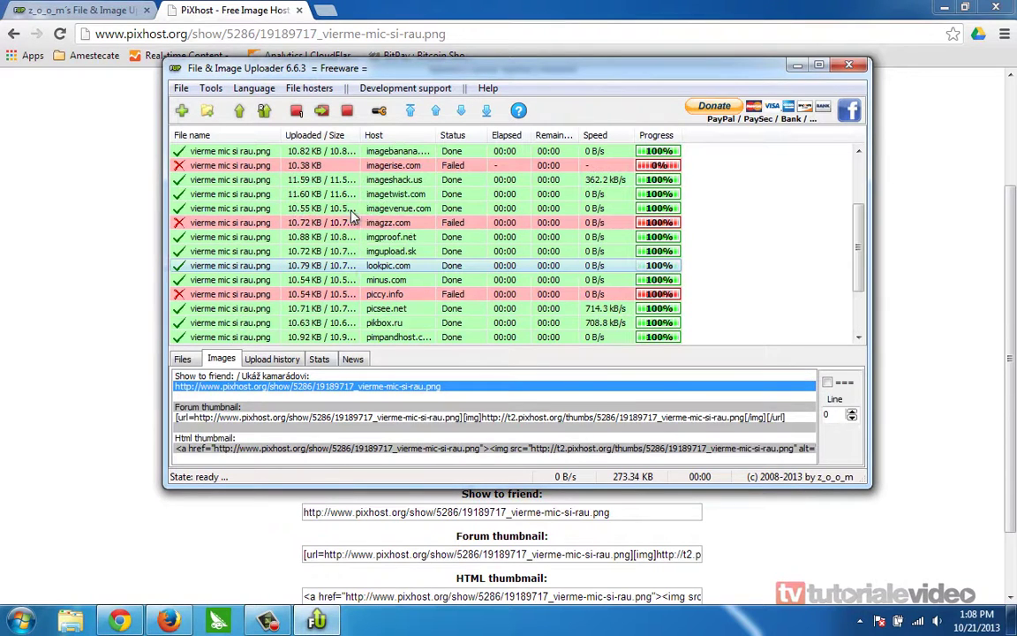
{"action": "left_click", "coordinate": [307, 216]}
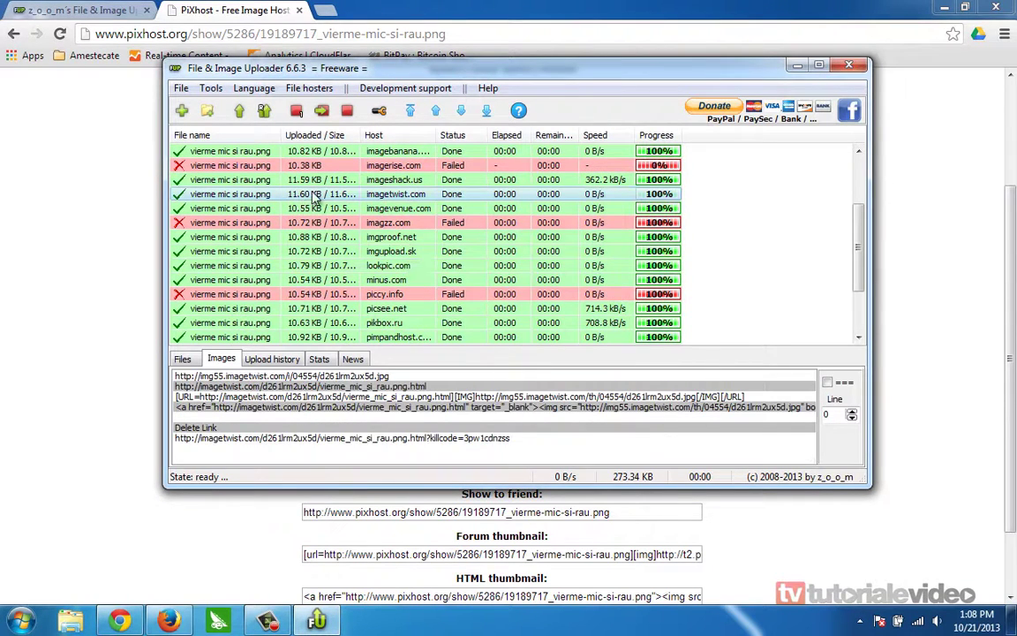
{"action": "left_click", "coordinate": [358, 181]}
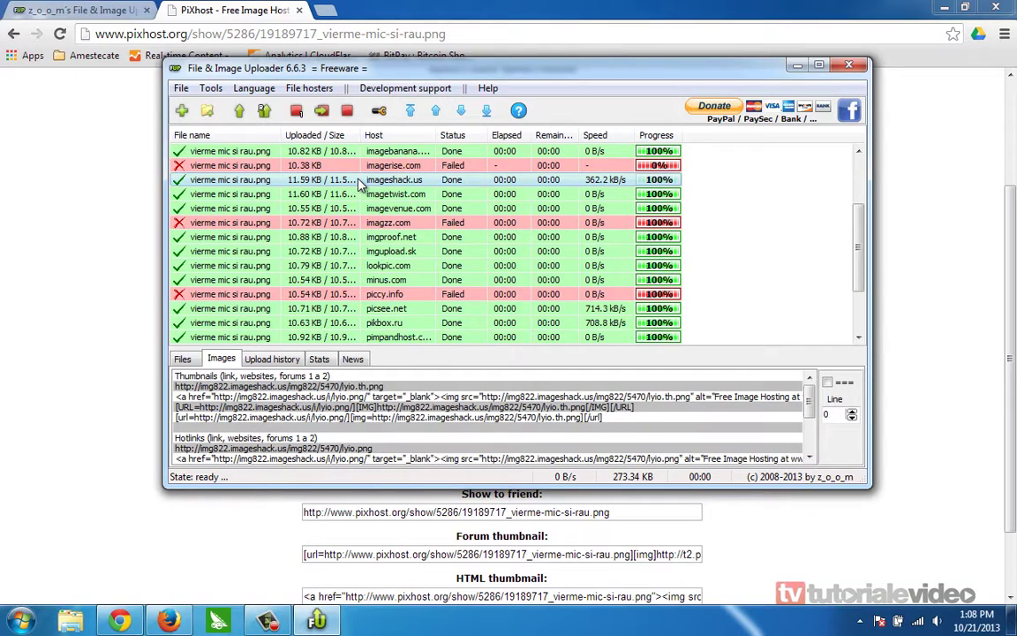
{"action": "right_click", "coordinate": [358, 181]}
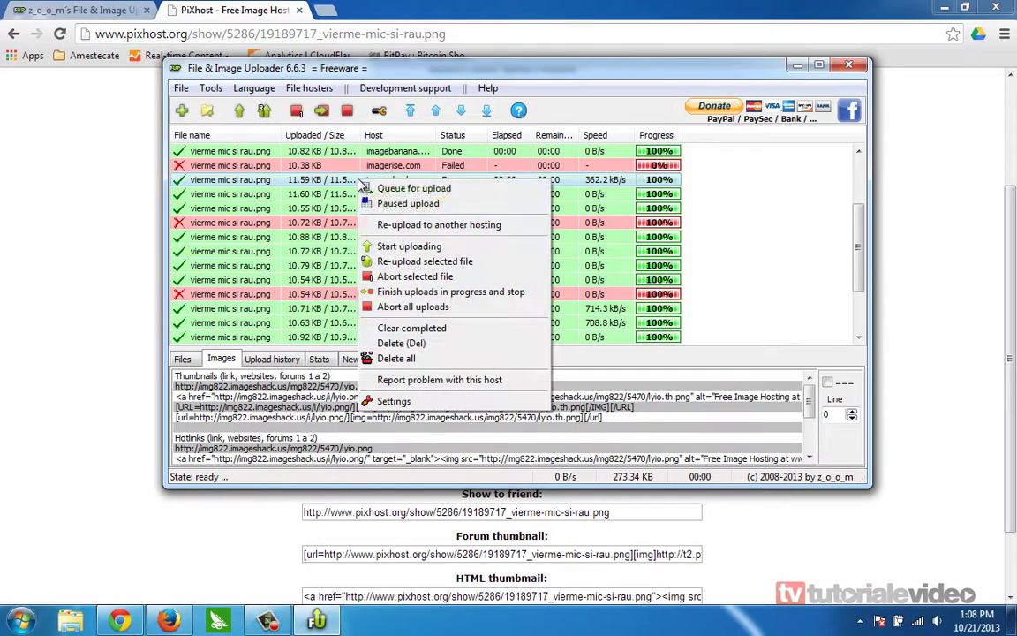
{"action": "left_click", "coordinate": [265, 387]}
{"action": "right_click", "coordinate": [265, 387]}
{"action": "mouse_move", "coordinate": [424, 431]}
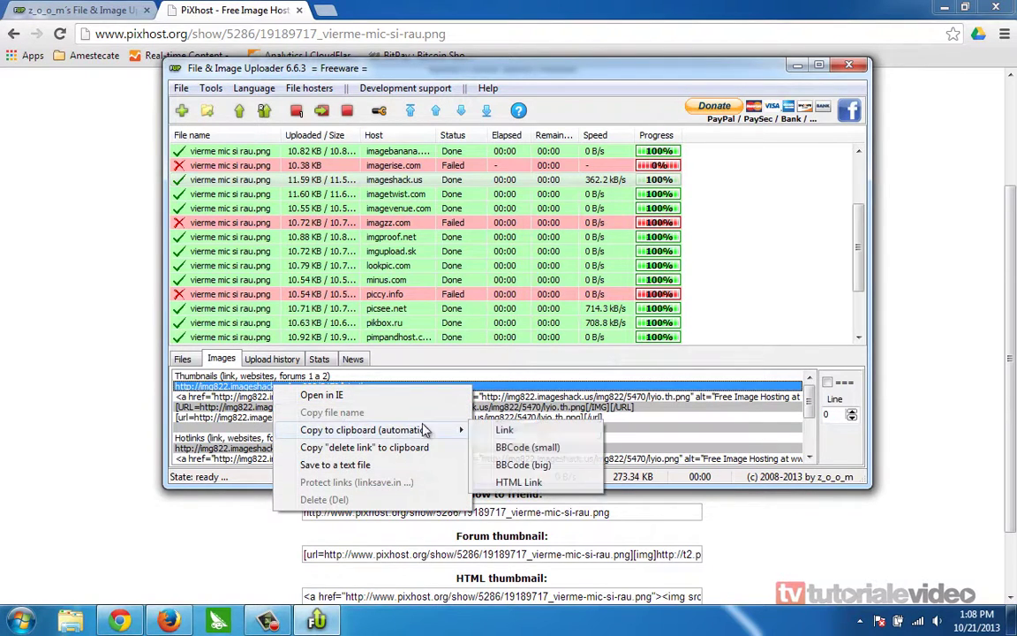
{"action": "left_click", "coordinate": [504, 430]}
{"action": "left_click", "coordinate": [380, 36]}
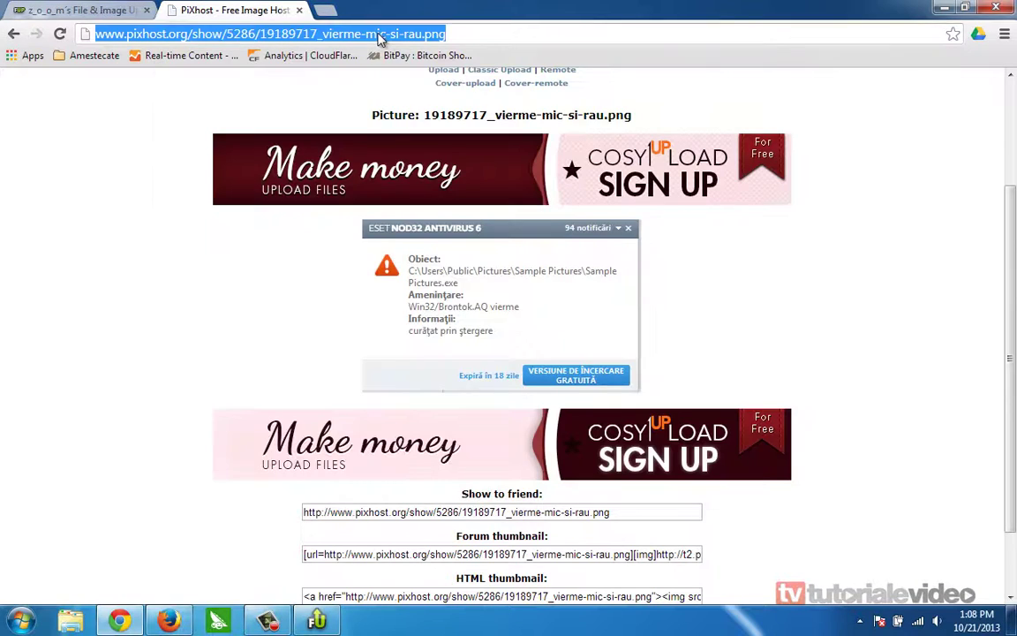
{"action": "type", "text": "http://img822.imageshack.us/img822/5470/lyio.th.png"}
{"action": "key", "text": "Return"}
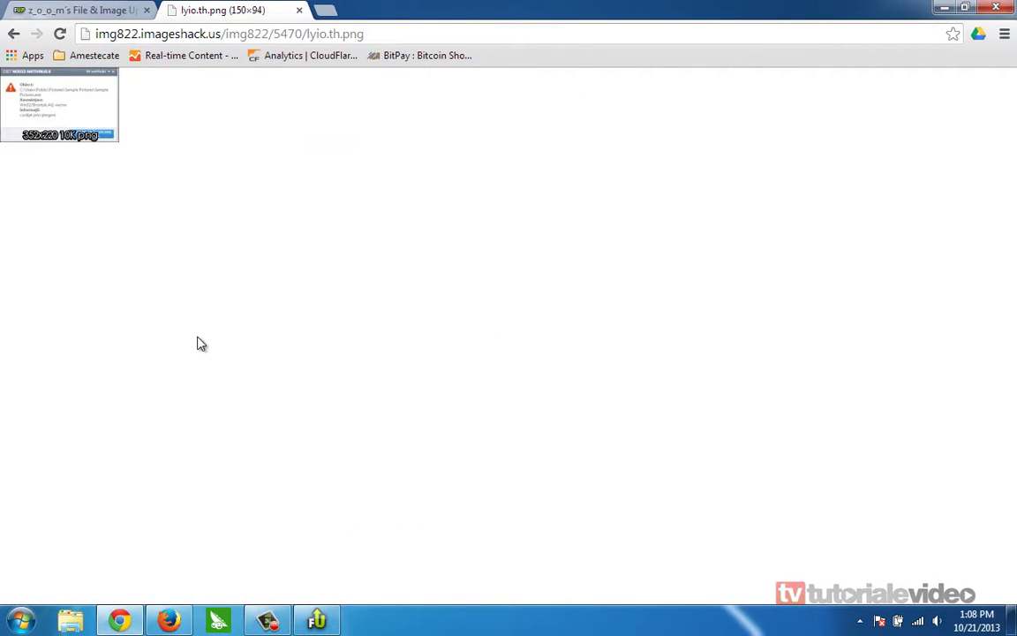
- Switch to File & Image Uploader and copy the lookpic.com forum hotlink to the clipboard as BBCode (small)
{"action": "key", "text": "alt+Tab"}
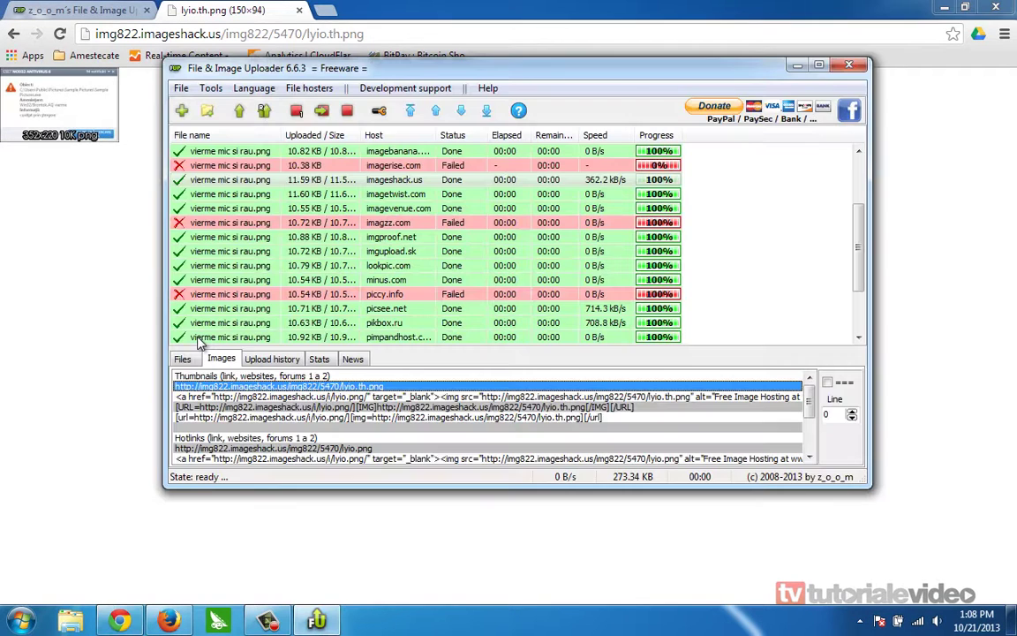
{"action": "right_click", "coordinate": [332, 267]}
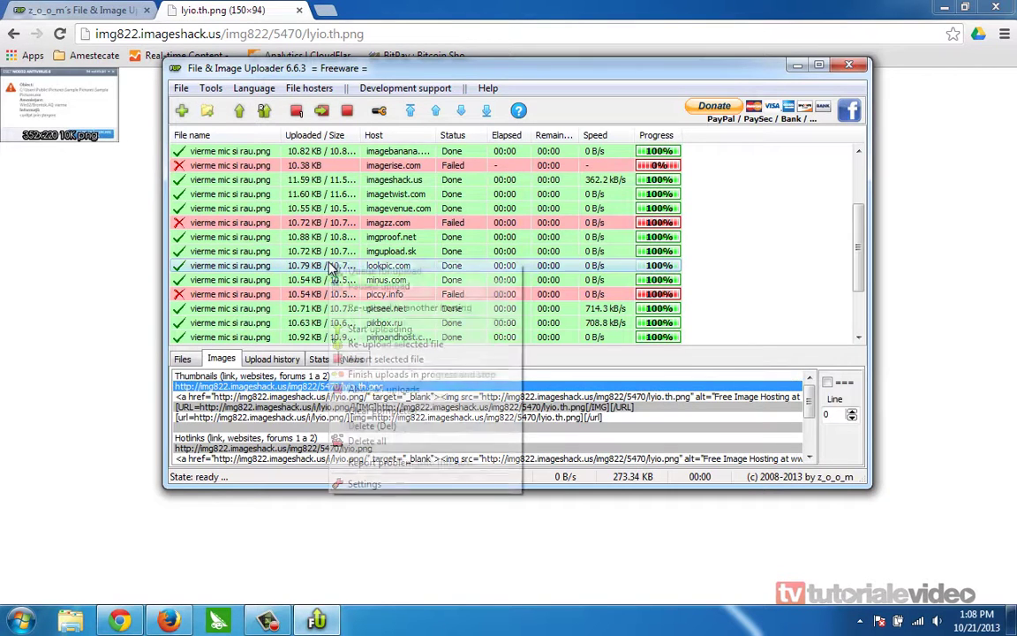
{"action": "left_click", "coordinate": [318, 394]}
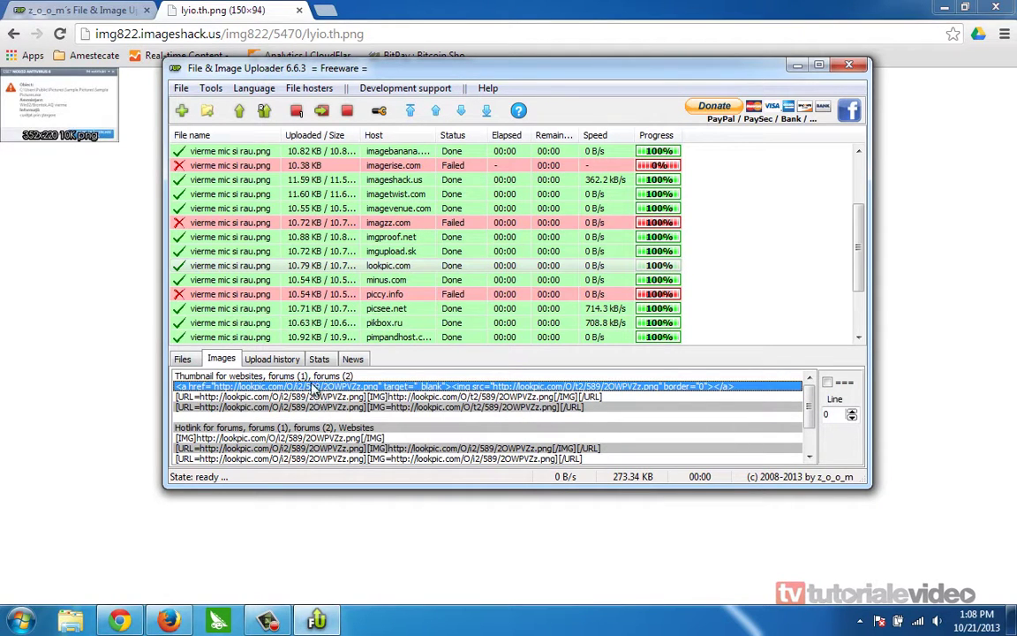
{"action": "scroll", "coordinate": [341, 412], "scroll_direction": "down", "scroll_amount": 2}
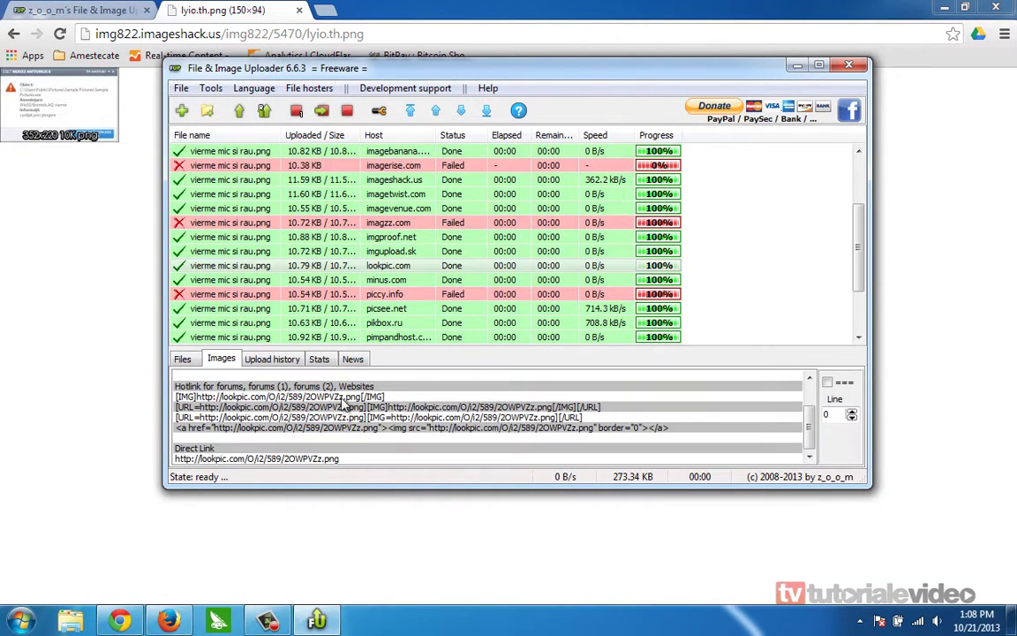
{"action": "right_click", "coordinate": [344, 398]}
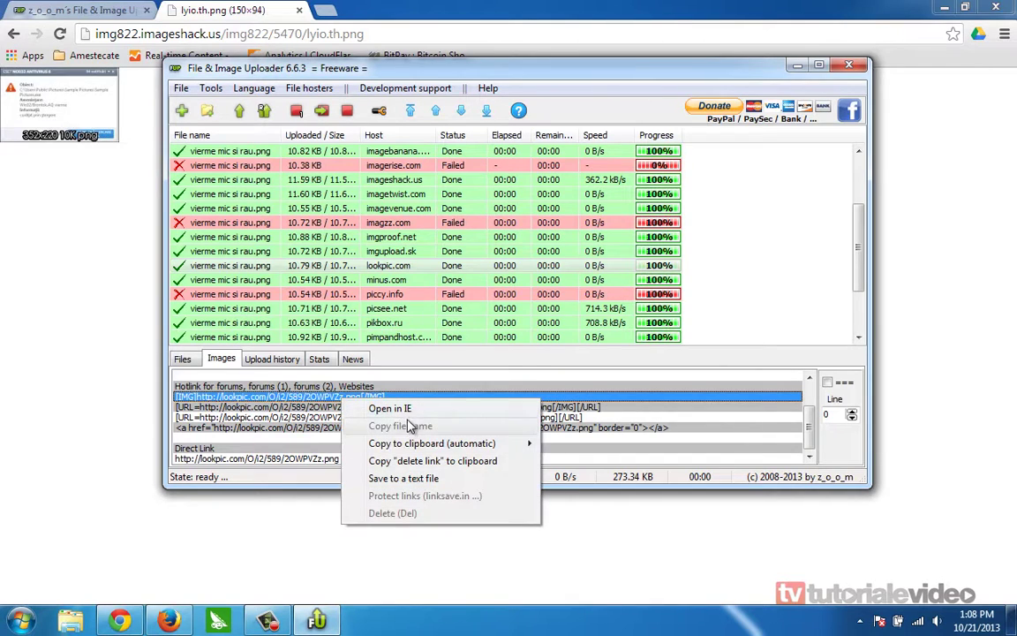
{"action": "mouse_move", "coordinate": [454, 444]}
{"action": "left_click", "coordinate": [597, 461]}
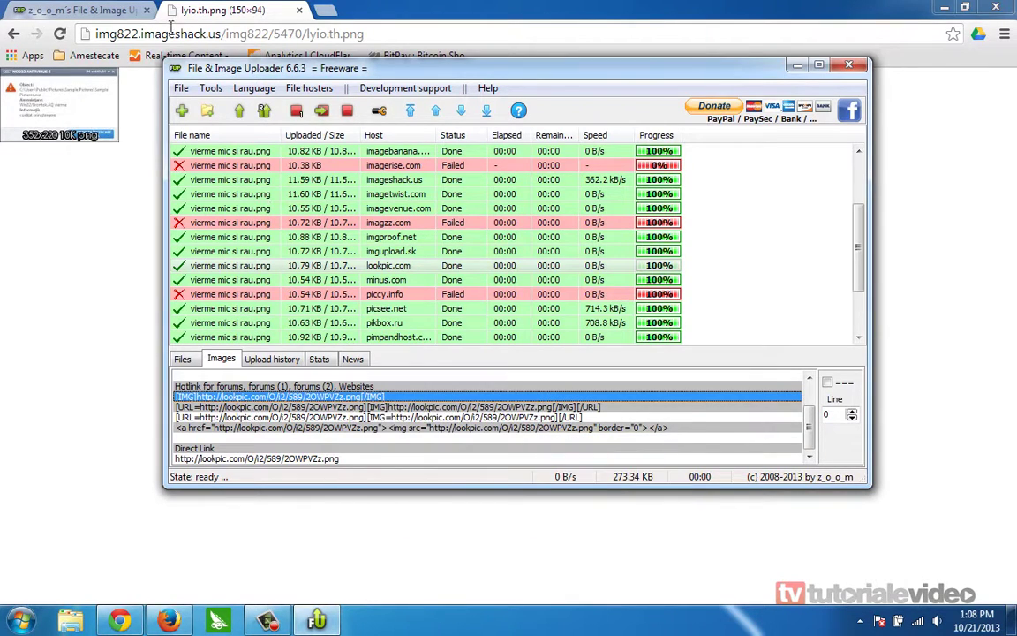
{"action": "left_click", "coordinate": [173, 34]}
{"action": "type", "text": "[IMG]http://lookpic.com/O/i2/589/2OWPVZz.png[/IMG]"}
{"action": "key", "text": "Return"}
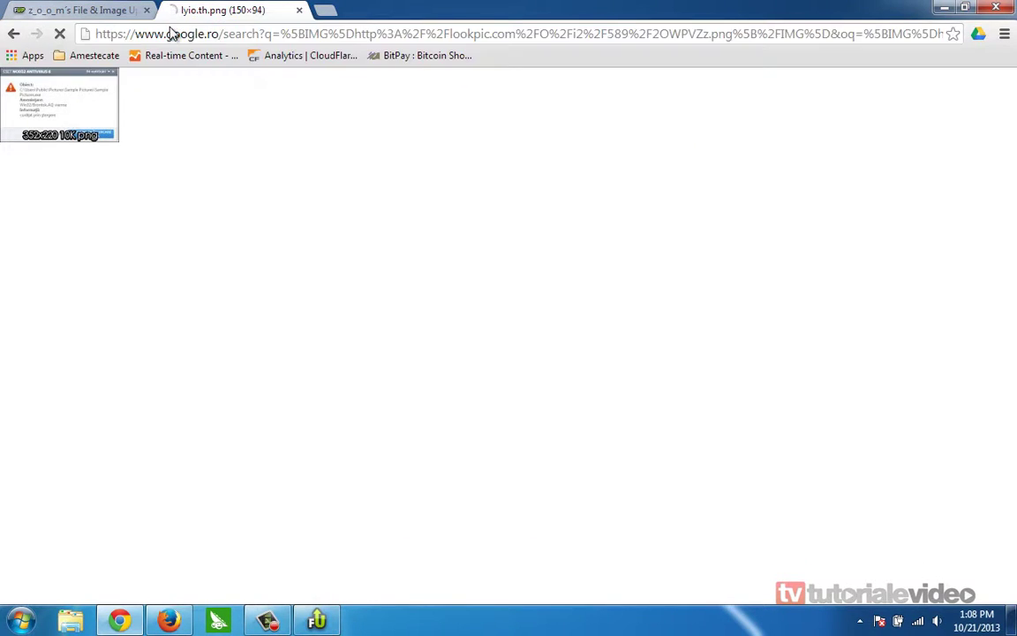
{"action": "left_click_drag", "start_coordinate": [372, 91], "coordinate": [138, 94]}
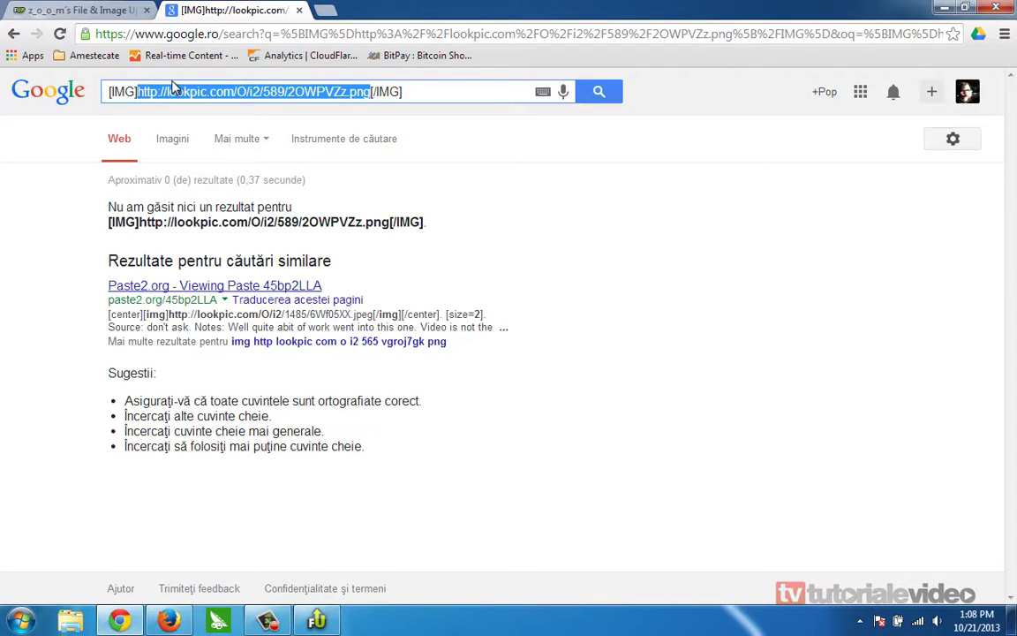
{"action": "key", "text": "ctrl+c"}
{"action": "key", "text": "ctrl+l"}
{"action": "key", "text": "ctrl+v"}
{"action": "key", "text": "Return"}
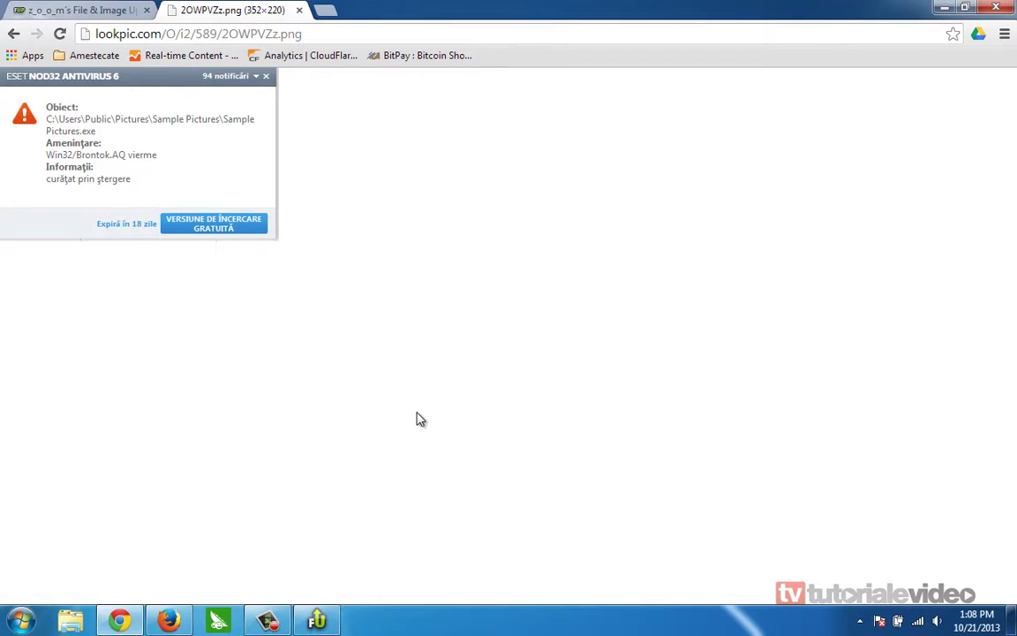
- Switch to File & Image Uploader and view the minus.com upload's links and the actions available for it
{"action": "key", "text": "alt+Tab"}
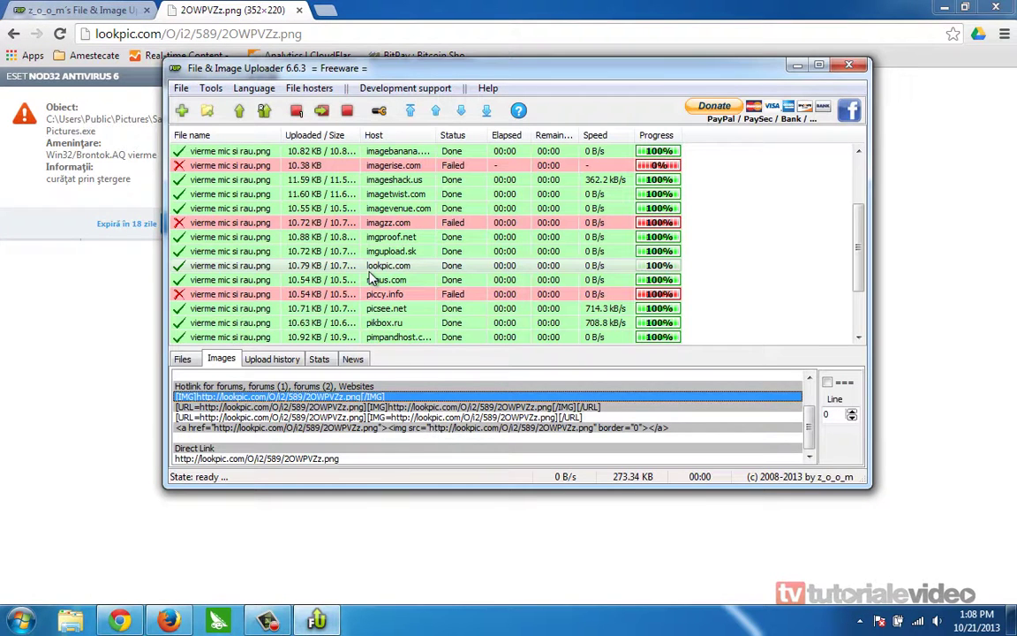
{"action": "scroll", "coordinate": [371, 279], "scroll_direction": "up", "scroll_amount": 2}
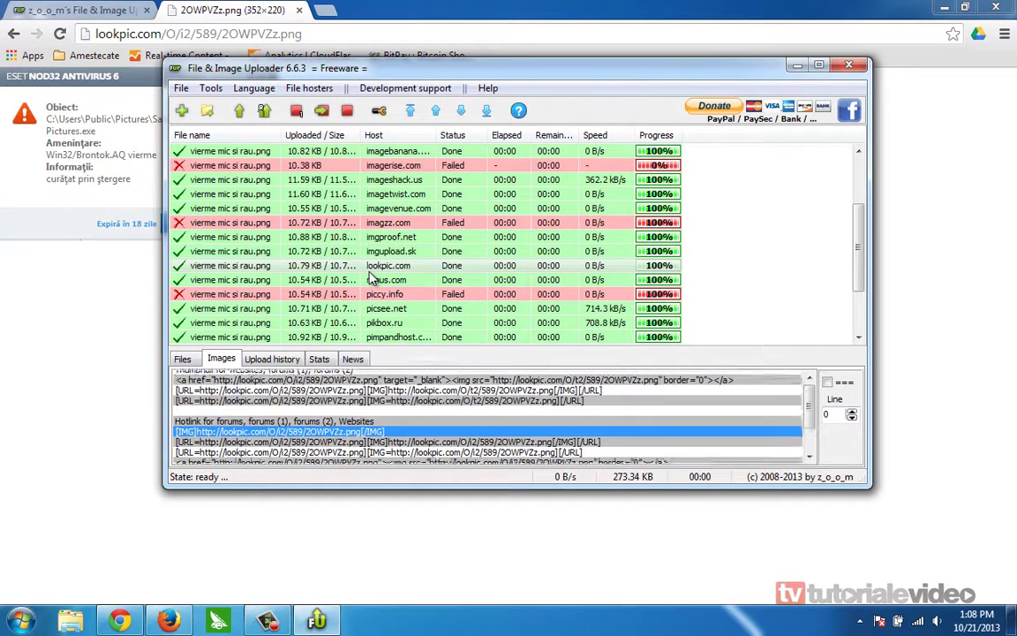
{"action": "left_click", "coordinate": [228, 280]}
{"action": "right_click", "coordinate": [222, 281]}
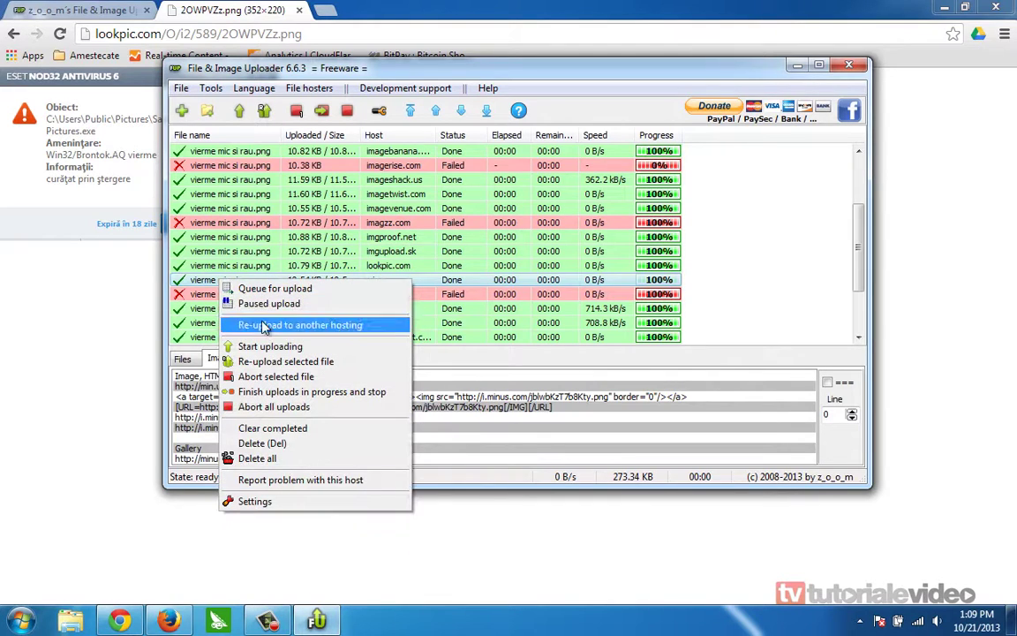
{"action": "left_click", "coordinate": [534, 429]}
- Check the upload history and queue statistics, and maximize the window to view the whole list of picture uploads
{"action": "left_click", "coordinate": [274, 358]}
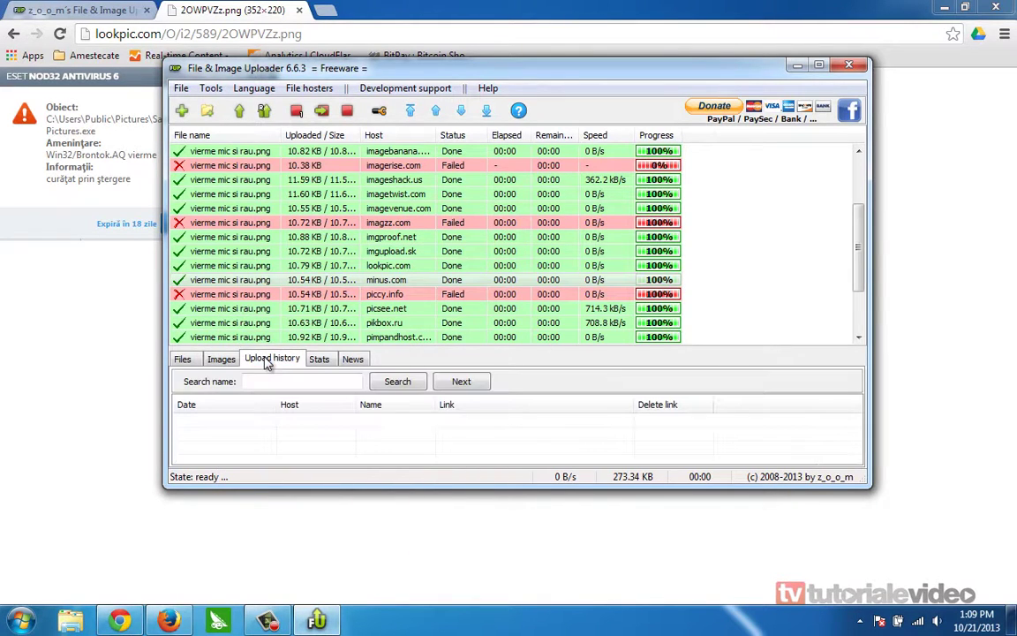
{"action": "left_click", "coordinate": [318, 359]}
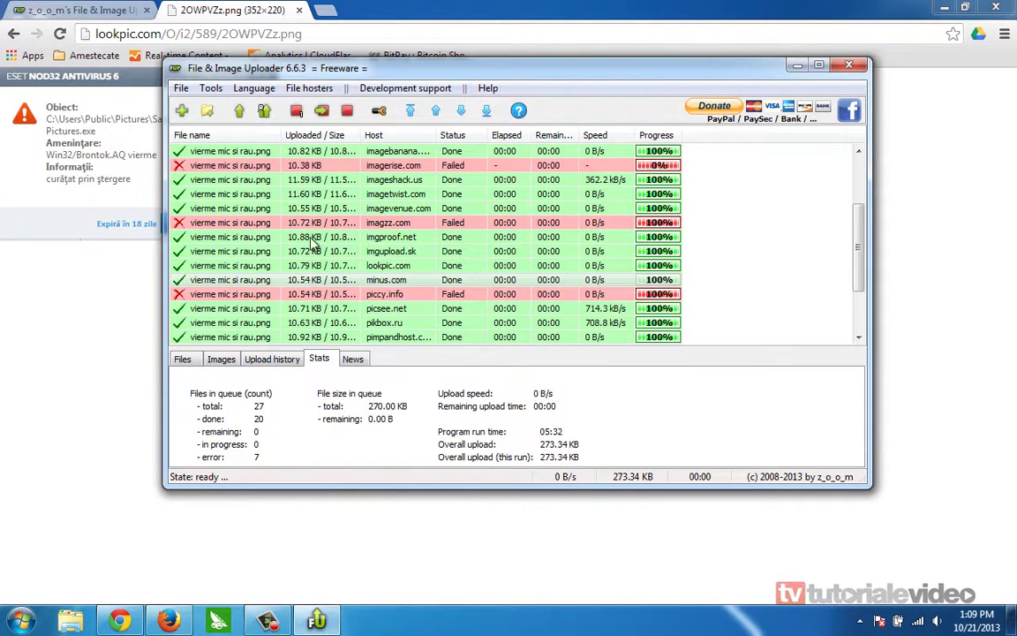
{"action": "scroll", "coordinate": [300, 234], "scroll_direction": "down", "scroll_amount": 2}
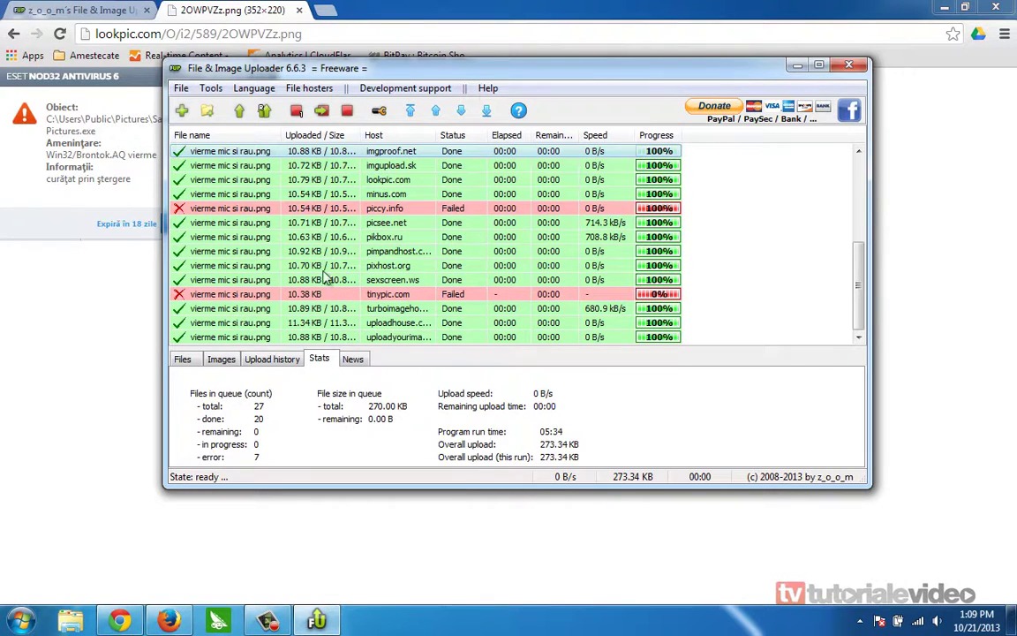
{"action": "double_click", "coordinate": [478, 69]}
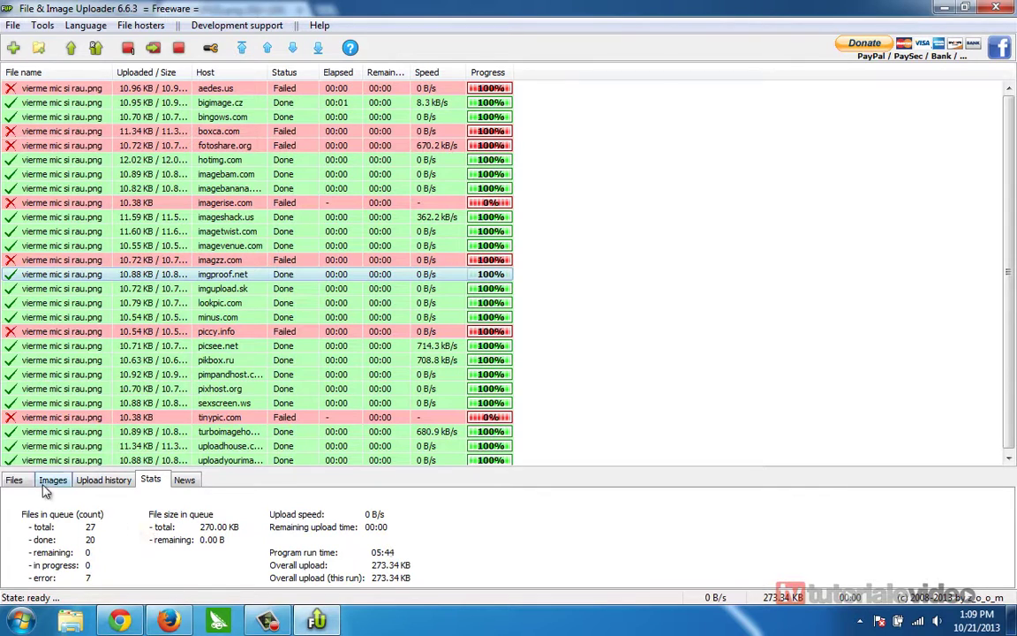
{"action": "left_click", "coordinate": [243, 421]}
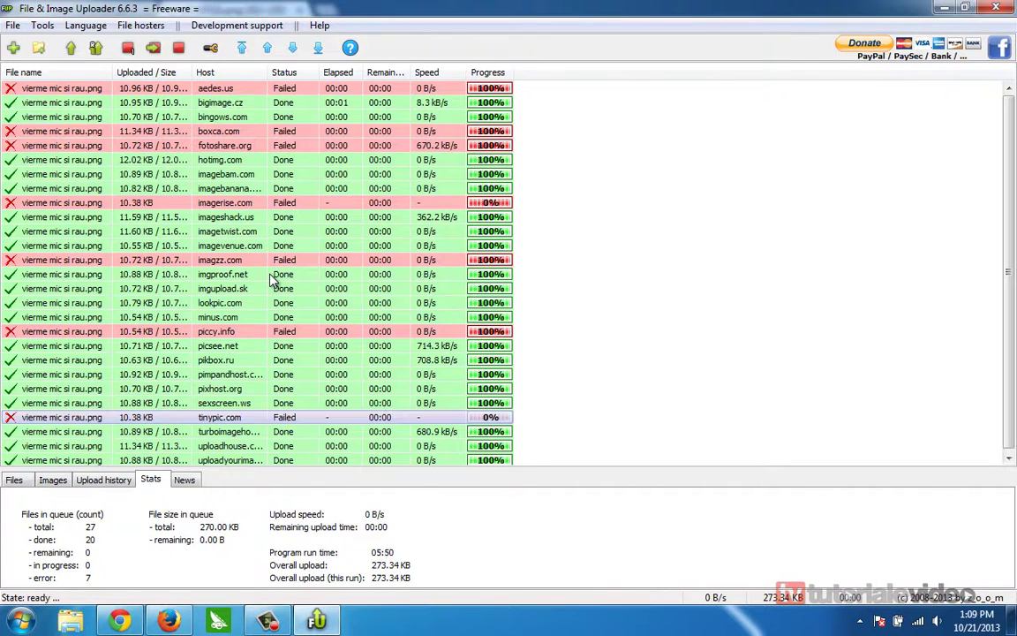
- Dismiss the folder selection, start adding a single file instead and browse to D:\web\tutorialevideo.info\mp4\2013\08
{"action": "left_click", "coordinate": [38, 48]}
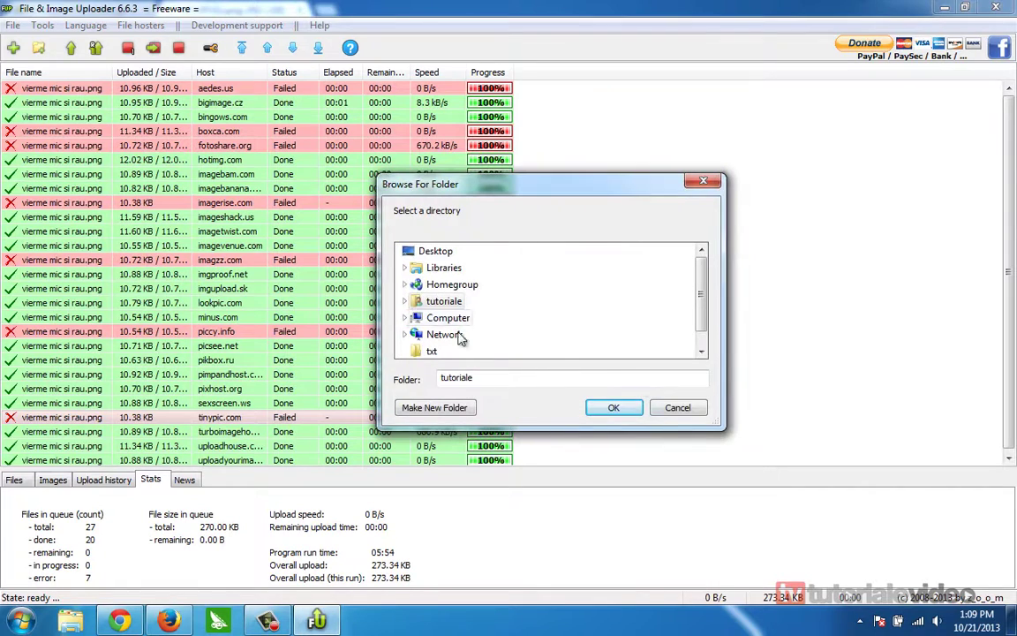
{"action": "left_click", "coordinate": [677, 407]}
{"action": "left_click", "coordinate": [20, 51]}
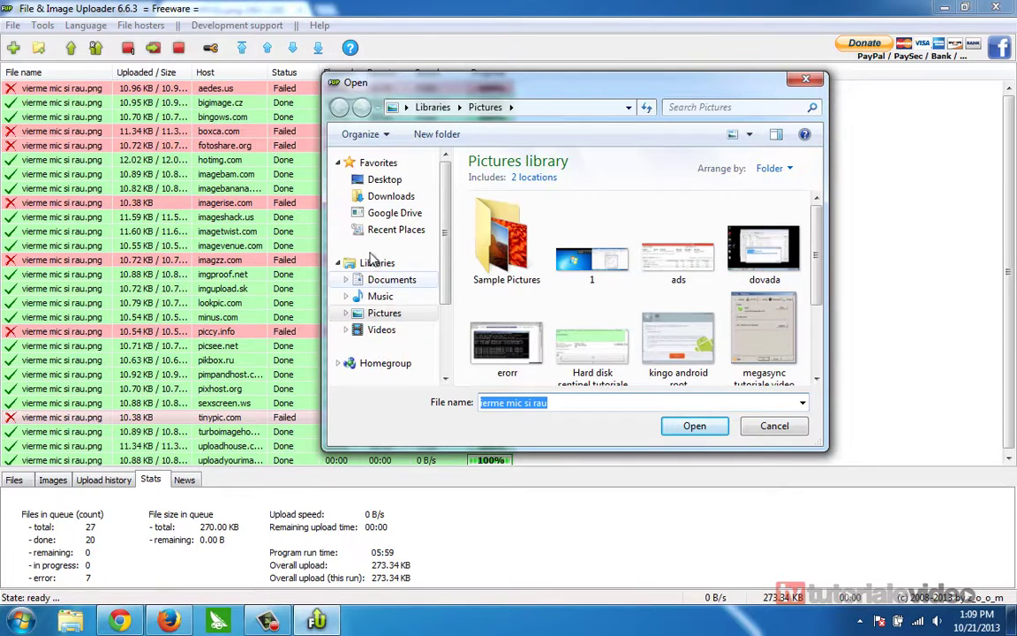
{"action": "left_click_drag", "start_coordinate": [445, 250], "coordinate": [451, 353]}
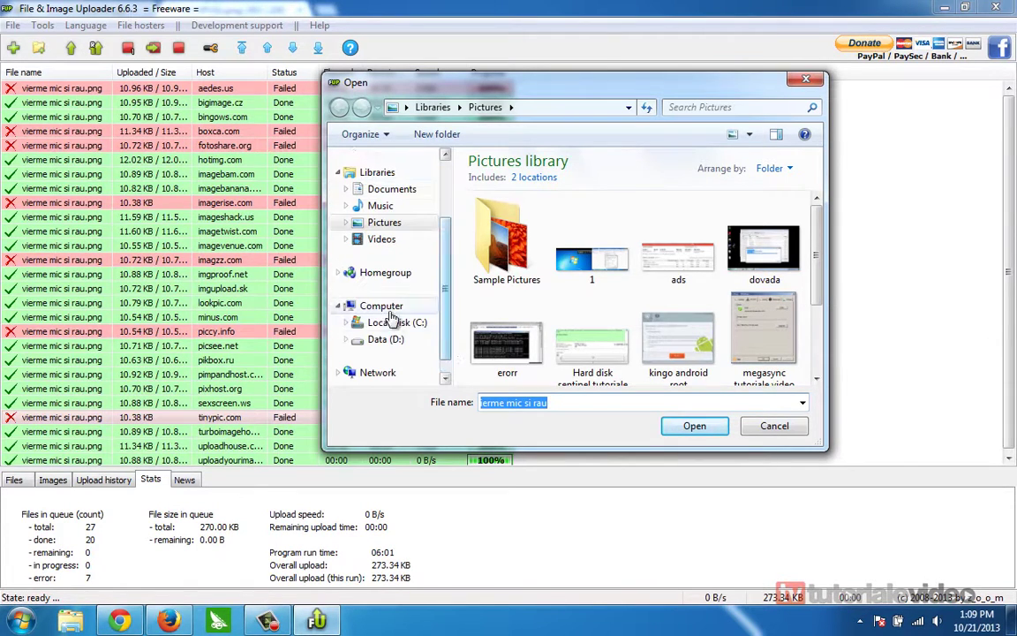
{"action": "left_click", "coordinate": [386, 339]}
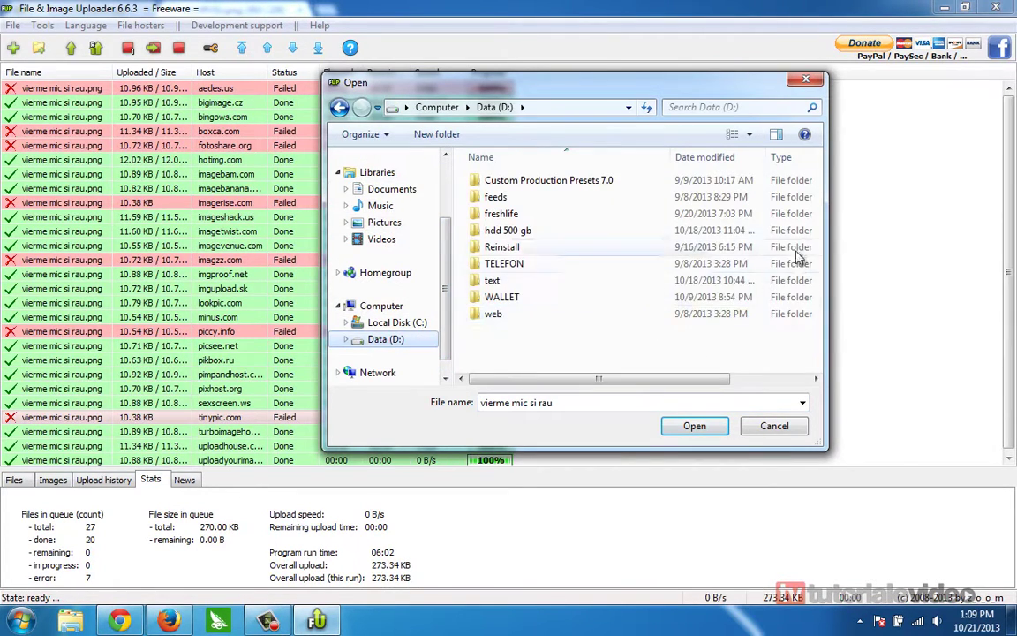
{"action": "double_click", "coordinate": [512, 316]}
{"action": "double_click", "coordinate": [509, 196]}
{"action": "double_click", "coordinate": [510, 196]}
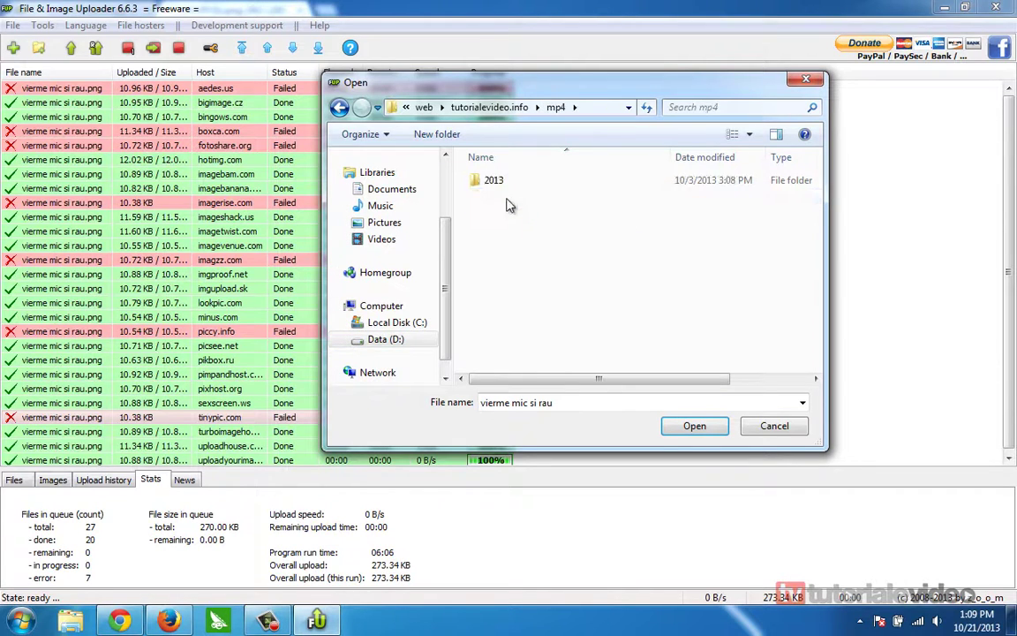
{"action": "double_click", "coordinate": [508, 181]}
{"action": "double_click", "coordinate": [505, 191]}
- Open the 03\unboxing HD 7950 folder and check the properties of the video in it
{"action": "double_click", "coordinate": [505, 181]}
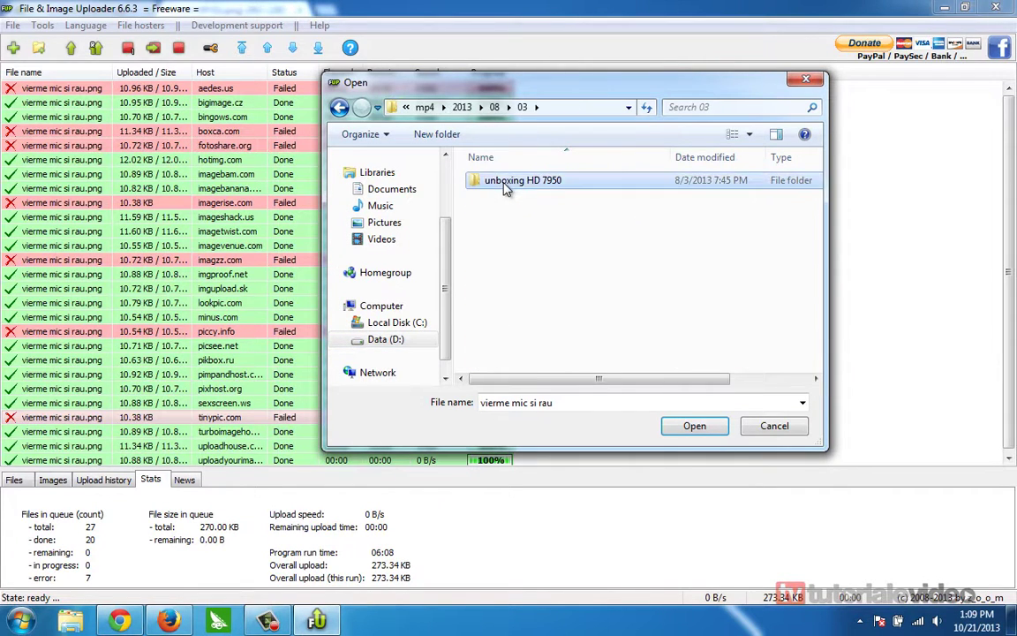
{"action": "double_click", "coordinate": [506, 184]}
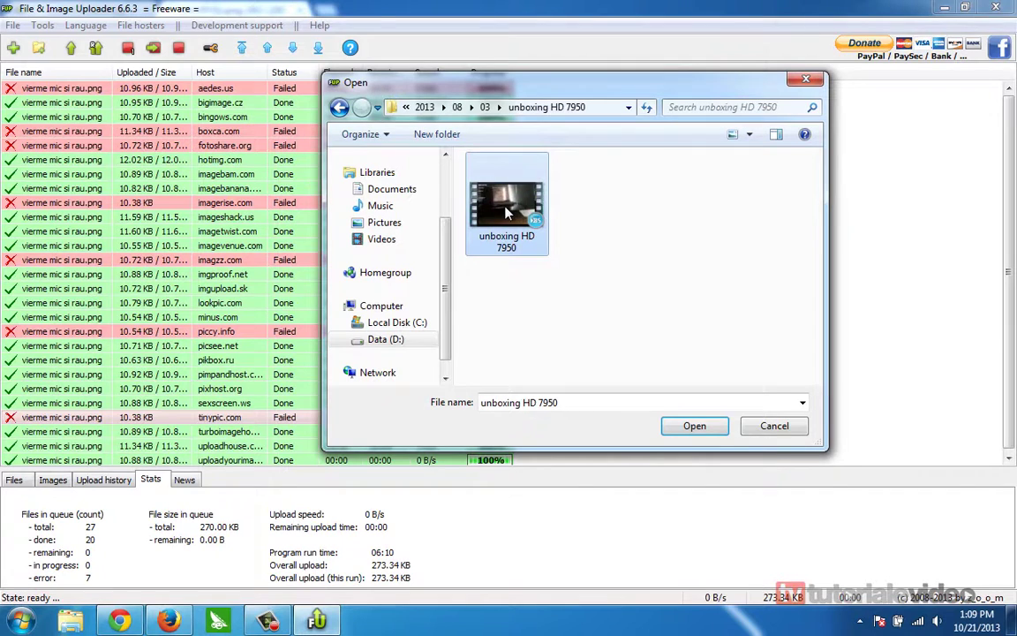
{"action": "right_click", "coordinate": [508, 212]}
{"action": "left_click", "coordinate": [536, 590]}
{"action": "left_click", "coordinate": [695, 585]}
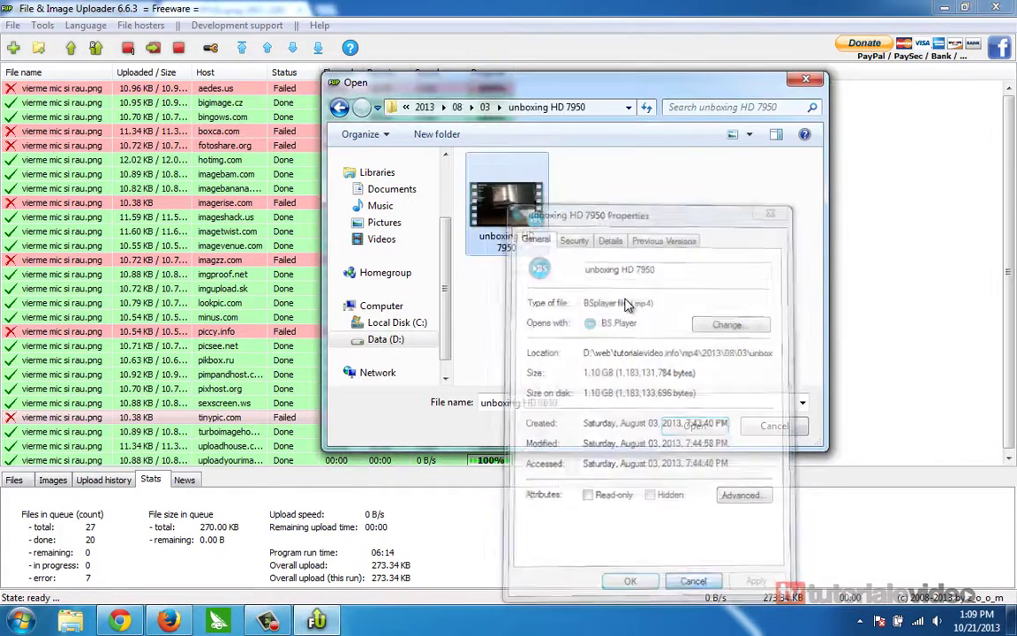
- Go to the 05\Untitled folder, check the Untitled video's properties and add it to the upload file list
{"action": "key", "text": "BackSpace"}
{"action": "key", "text": "BackSpace"}
{"action": "double_click", "coordinate": [484, 197]}
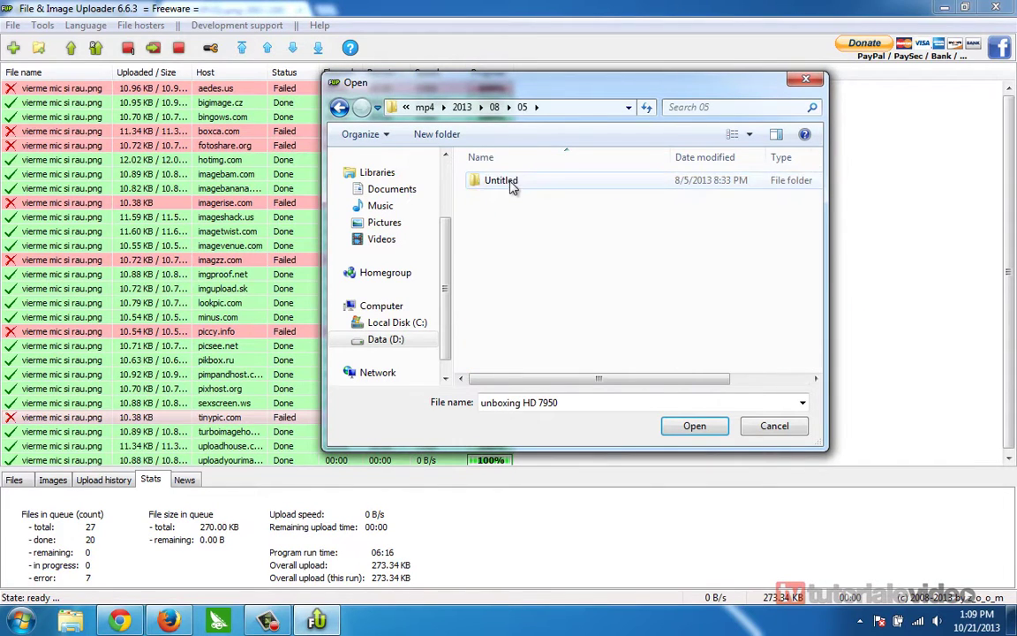
{"action": "double_click", "coordinate": [510, 182]}
{"action": "right_click", "coordinate": [506, 220]}
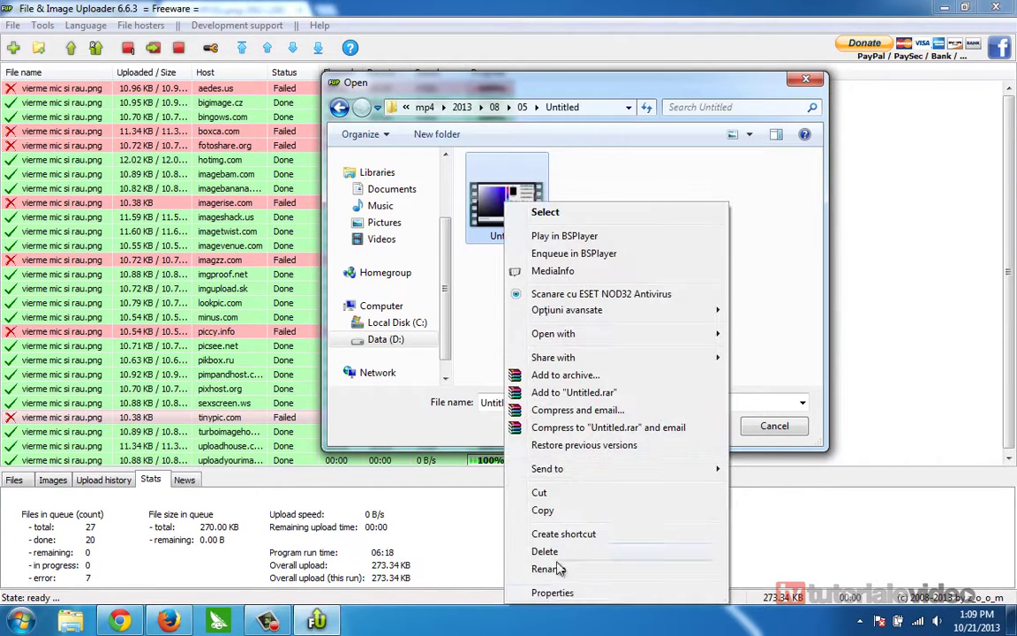
{"action": "left_click", "coordinate": [522, 592]}
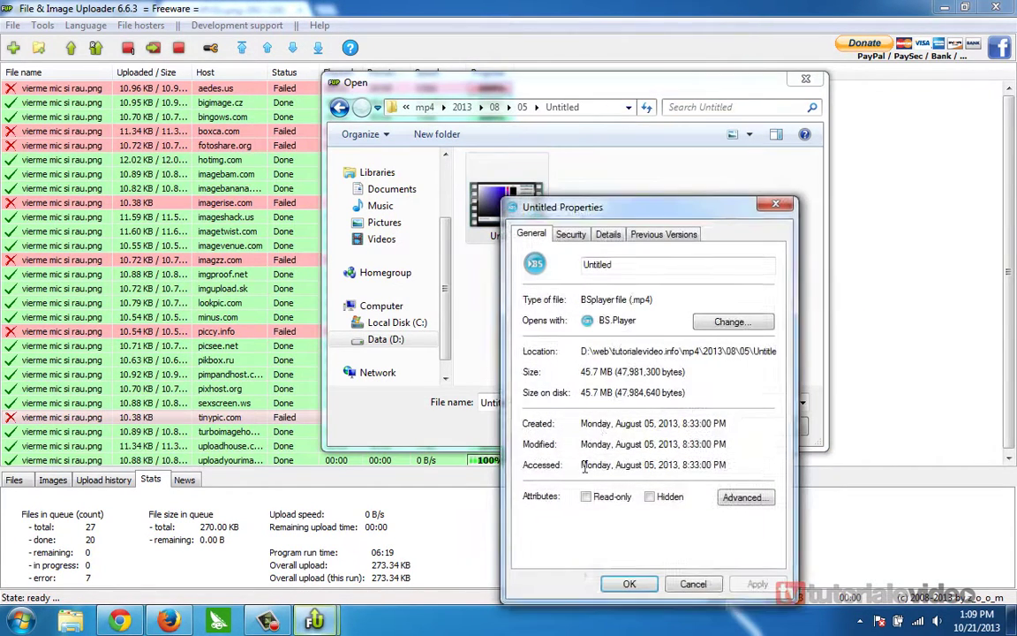
{"action": "left_click", "coordinate": [693, 584]}
{"action": "left_click", "coordinate": [693, 425]}
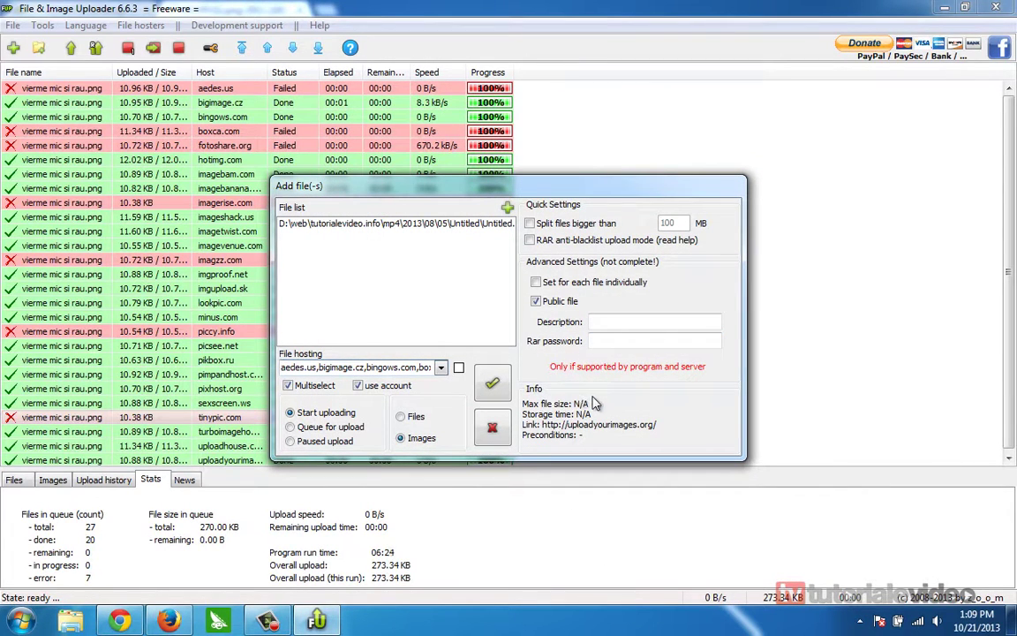
- Switch the hosting type to Files and select 180upload.com, 1-clickshare.com, 1fichier.com, 1filesharing.com and 1st-files.com as hosts
{"action": "left_click", "coordinate": [405, 417]}
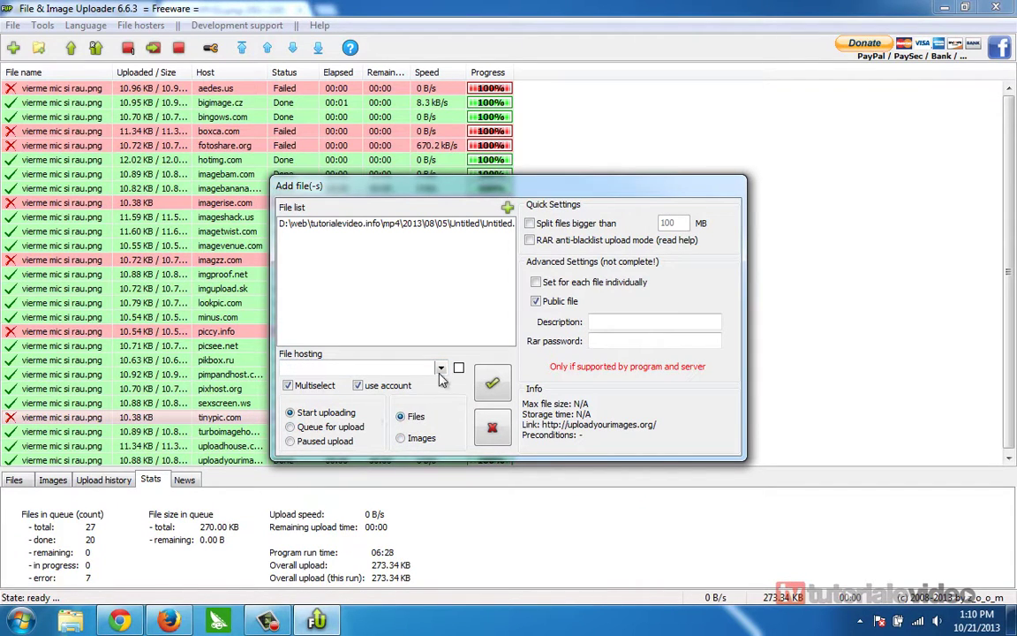
{"action": "left_click", "coordinate": [441, 369]}
{"action": "left_click", "coordinate": [287, 382]}
{"action": "left_click", "coordinate": [286, 393]}
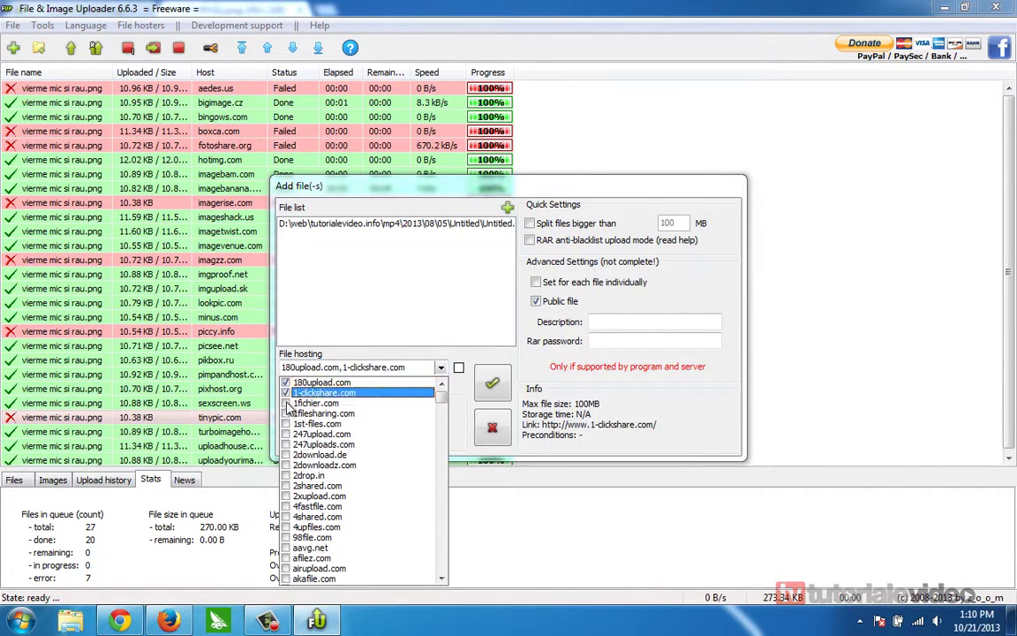
{"action": "left_click", "coordinate": [286, 402]}
{"action": "left_click", "coordinate": [286, 413]}
{"action": "left_click", "coordinate": [286, 424]}
- Select 247uploads.com, 2downloadz.com, 2xupload.com, 4fastfile.com, 4upfiles.com, 98file.com, aavg.net and afilez.com as additional hosts and start the upload
{"action": "left_click", "coordinate": [286, 444]}
{"action": "left_click", "coordinate": [292, 464]}
{"action": "left_click", "coordinate": [292, 495]}
{"action": "left_click", "coordinate": [291, 506]}
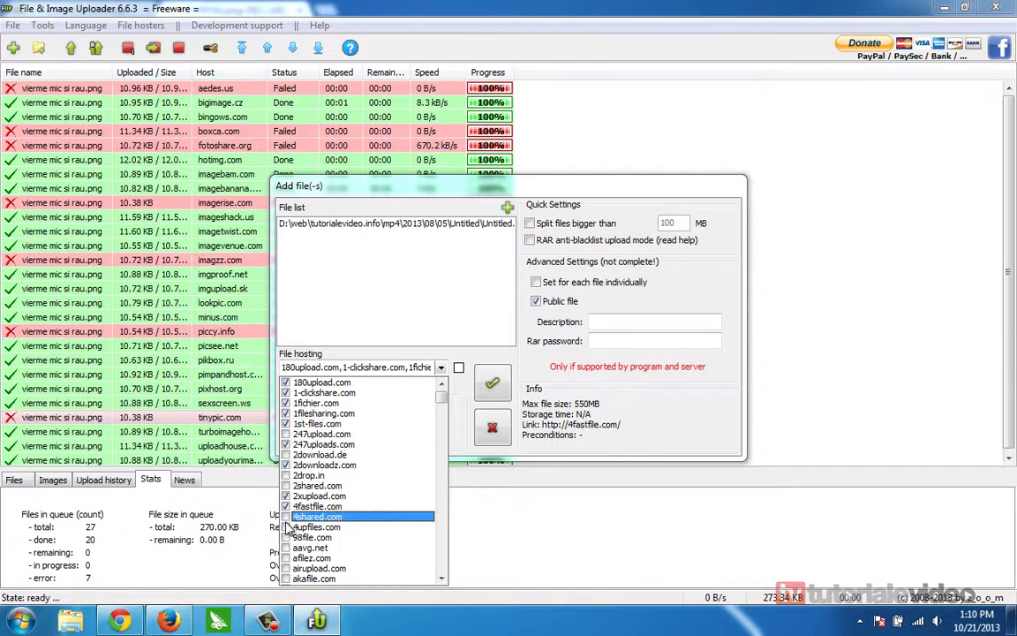
{"action": "left_click", "coordinate": [291, 526]}
{"action": "left_click", "coordinate": [292, 547]}
{"action": "left_click", "coordinate": [291, 559]}
{"action": "left_click", "coordinate": [292, 537]}
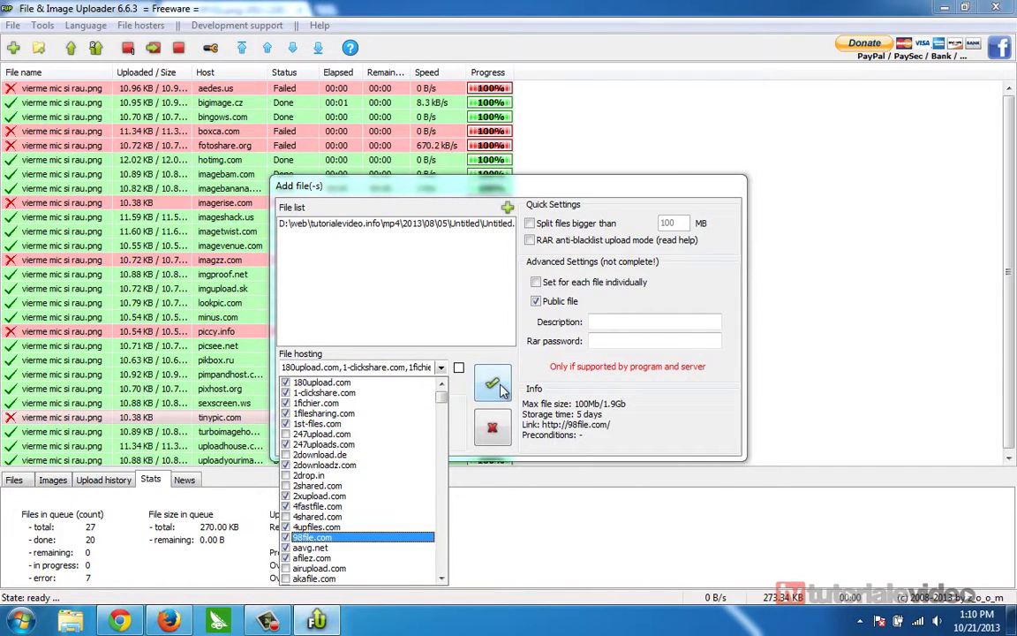
{"action": "left_click", "coordinate": [500, 391]}
{"action": "left_click", "coordinate": [495, 388]}
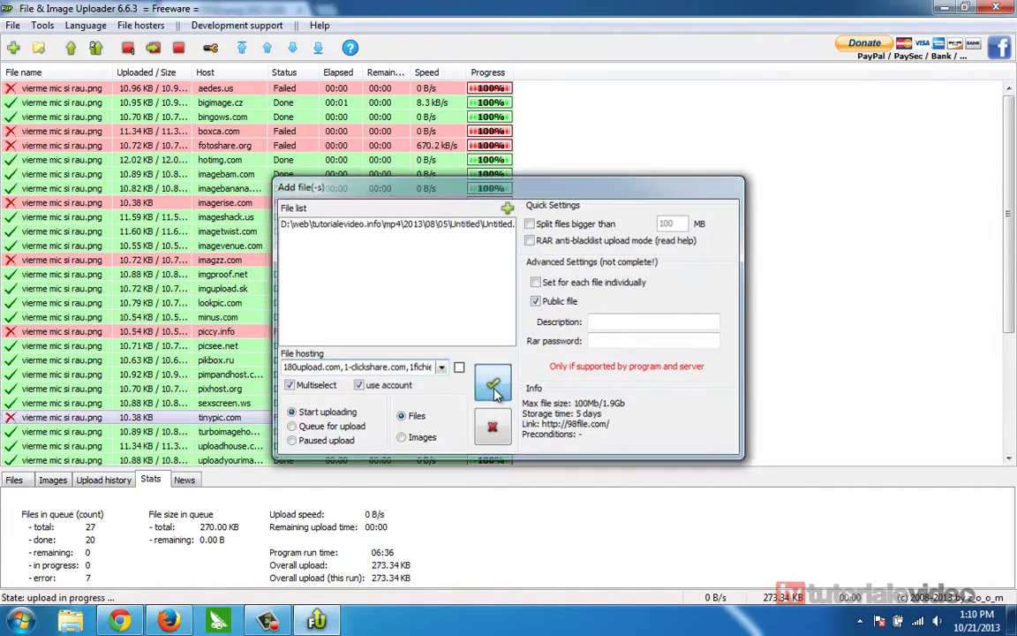
- Follow the Untitled.mp4 upload to 180upload.com and view its file link and available actions
{"action": "scroll", "coordinate": [497, 406], "scroll_direction": "down", "scroll_amount": 4}
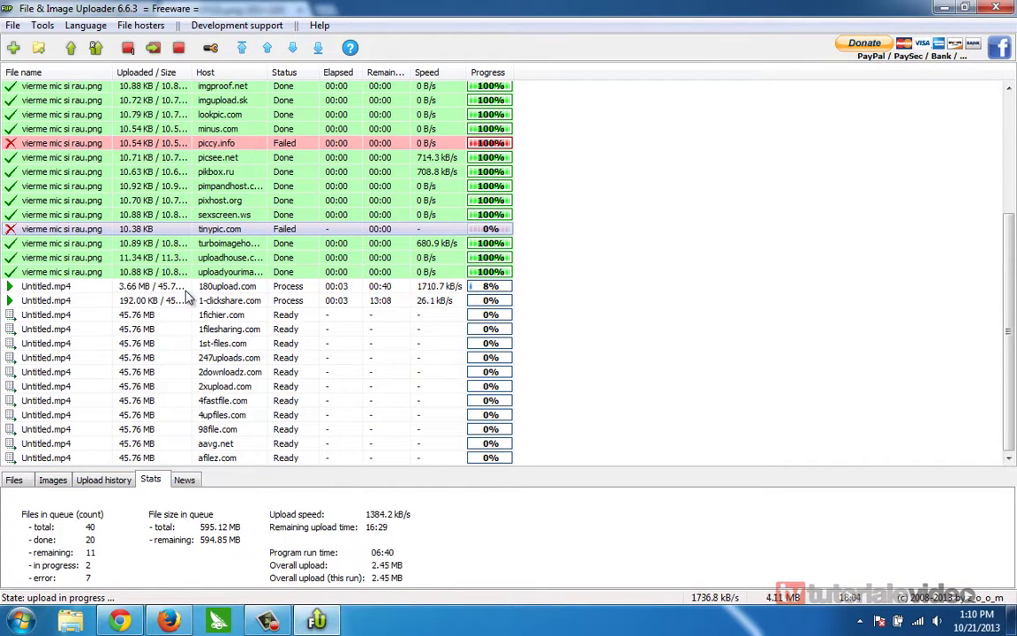
{"action": "left_click", "coordinate": [139, 287]}
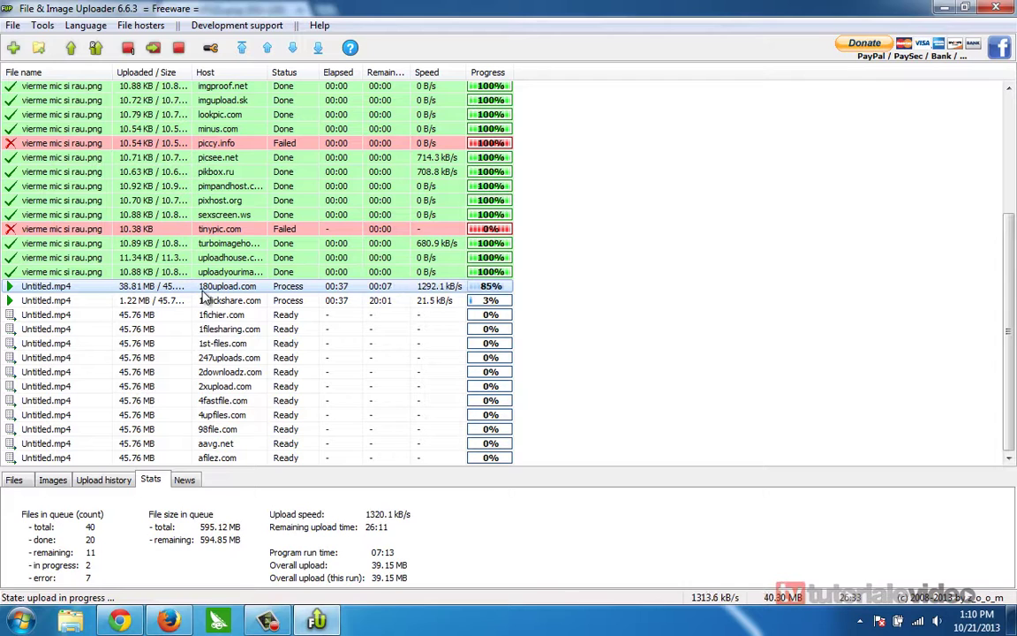
{"action": "left_click", "coordinate": [52, 479]}
{"action": "left_click", "coordinate": [22, 481]}
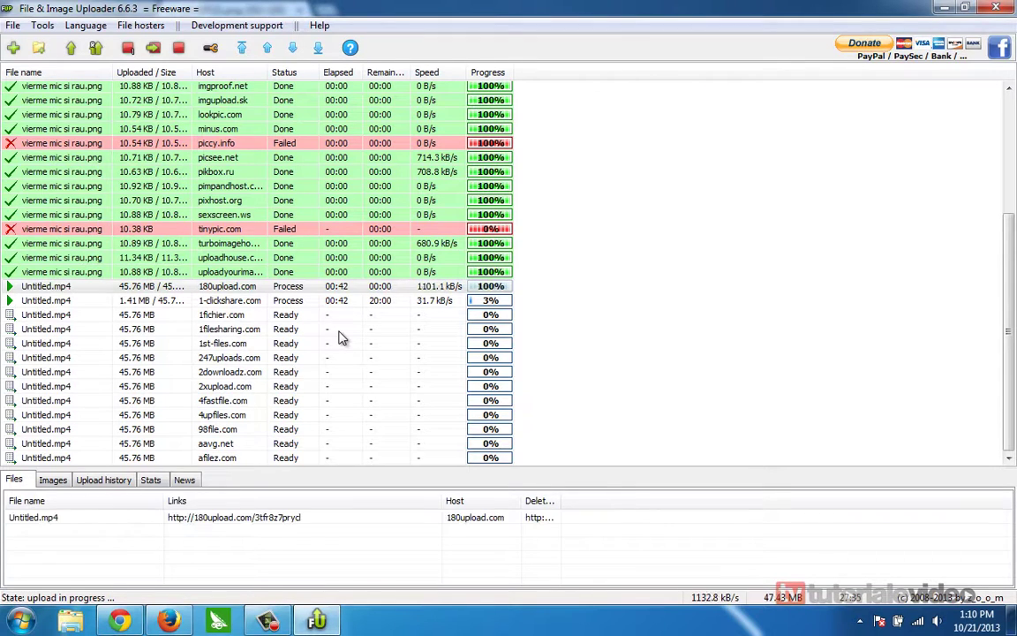
{"action": "right_click", "coordinate": [190, 291]}
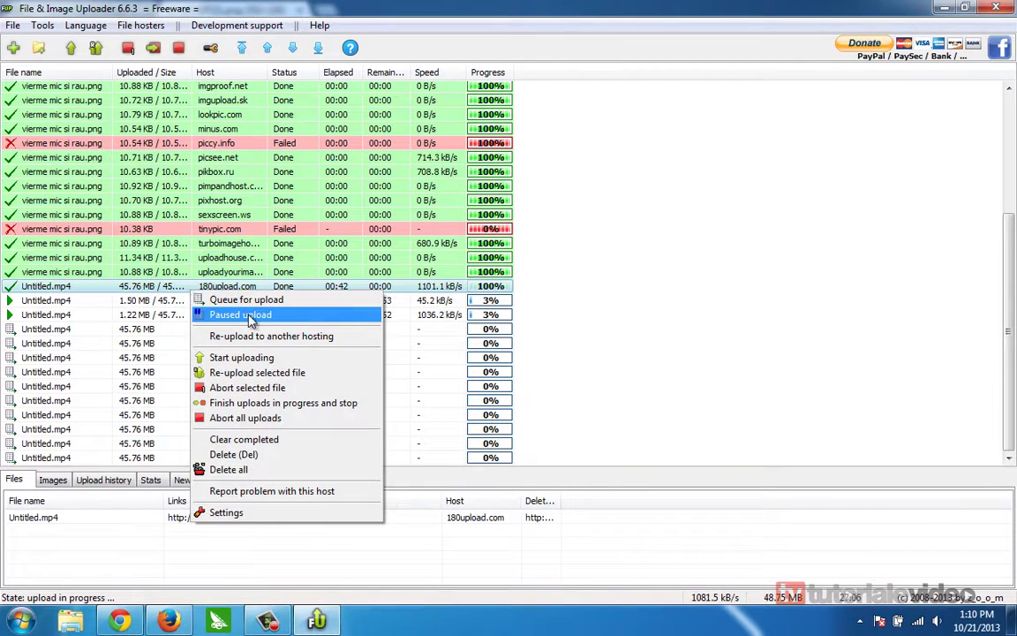
- Copy the 180upload.com link of Untitled.mp4 from the upload history to the clipboard as a plain link
{"action": "left_click", "coordinate": [115, 481]}
{"action": "left_click", "coordinate": [361, 546]}
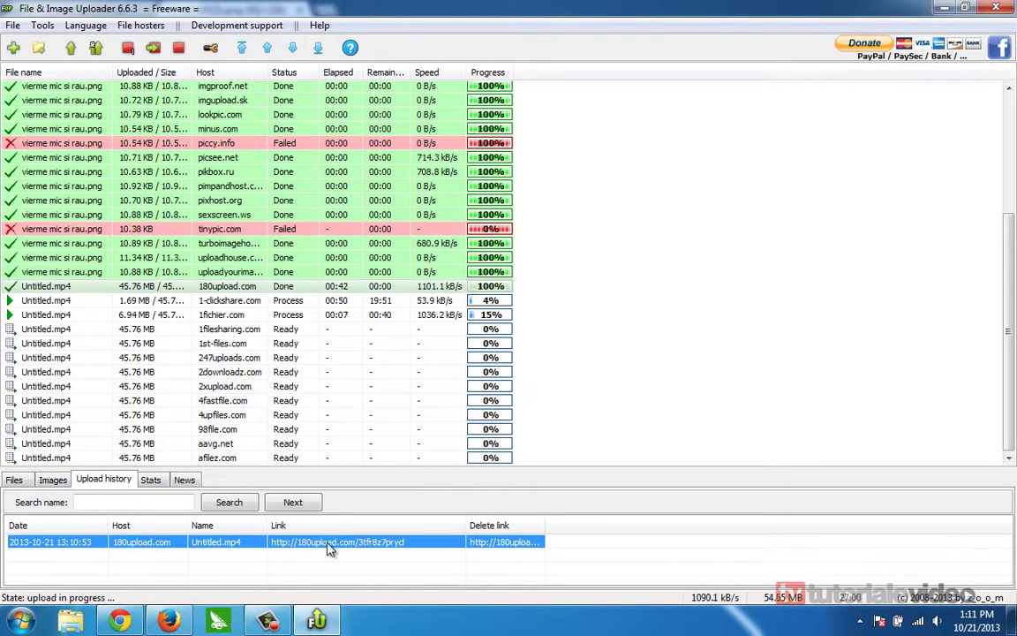
{"action": "right_click", "coordinate": [325, 543]}
{"action": "mouse_move", "coordinate": [423, 461]}
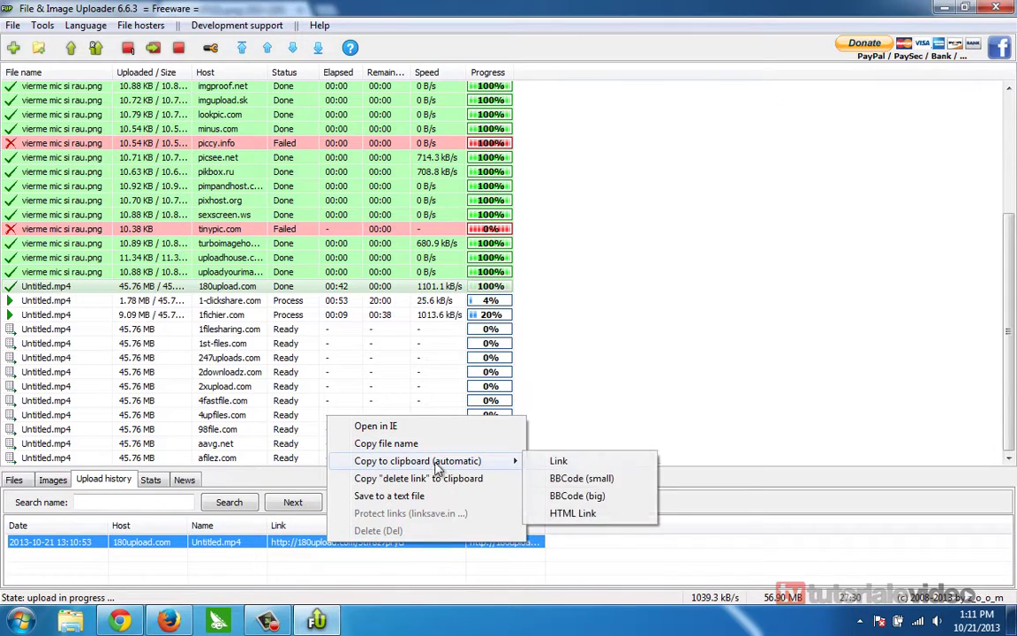
{"action": "left_click", "coordinate": [555, 461]}
{"action": "left_click", "coordinate": [123, 623]}
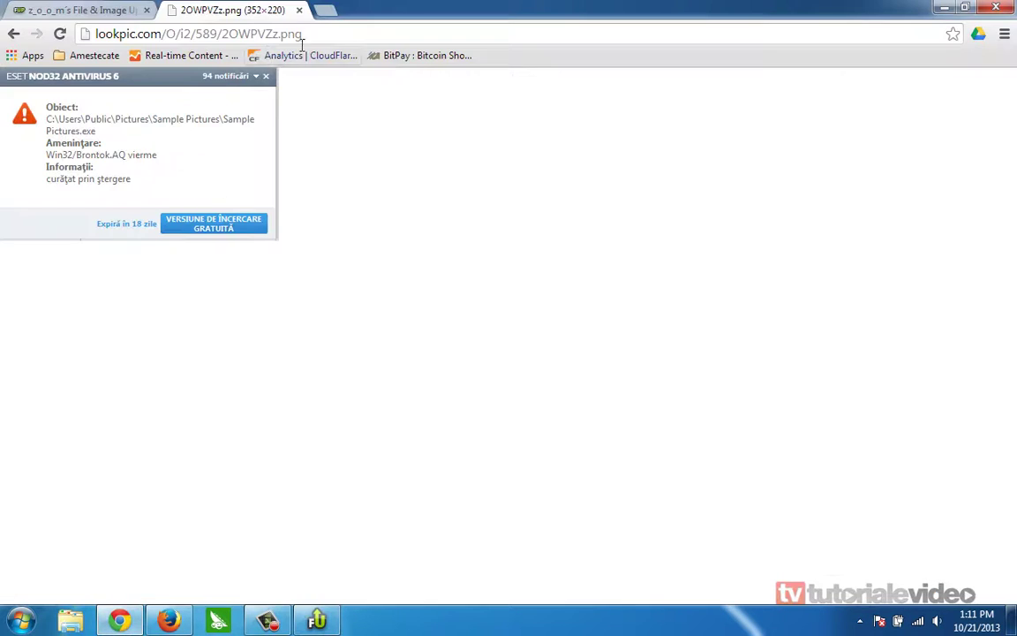
{"action": "left_click", "coordinate": [347, 29]}
{"action": "type", "text": "http://180upload.com/3tfr8z7prycl"}
{"action": "key", "text": "Return"}
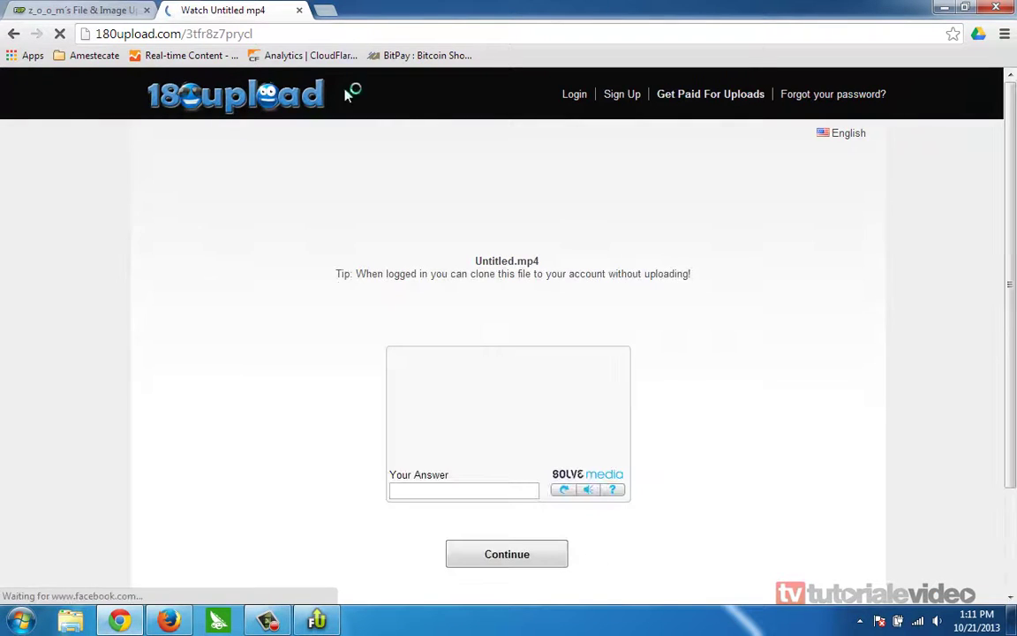
{"action": "scroll", "coordinate": [393, 389], "scroll_direction": "down", "scroll_amount": 1}
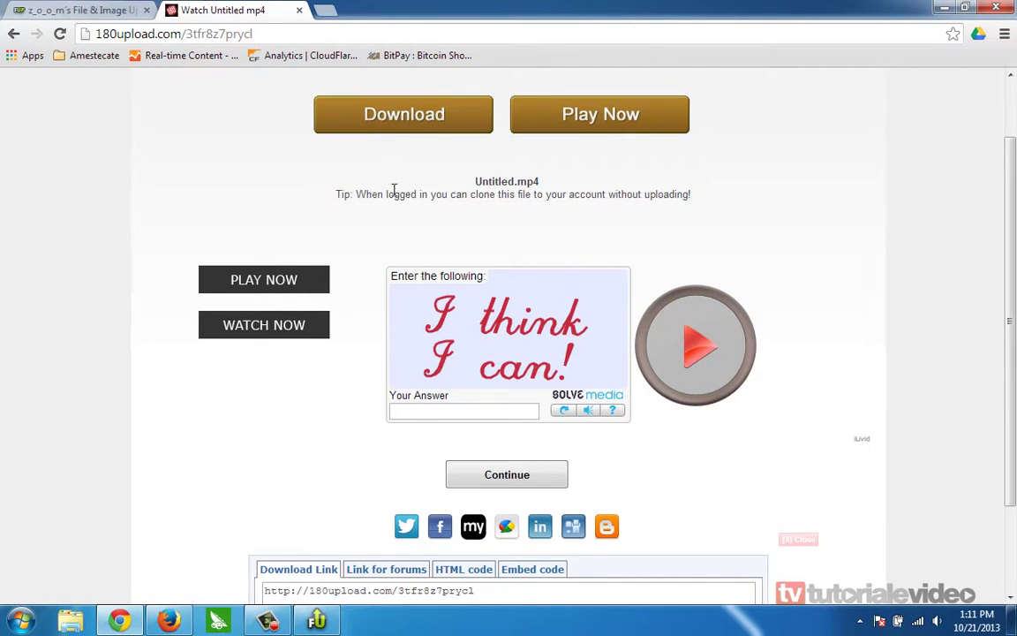
{"action": "scroll", "coordinate": [396, 365], "scroll_direction": "down", "scroll_amount": 2}
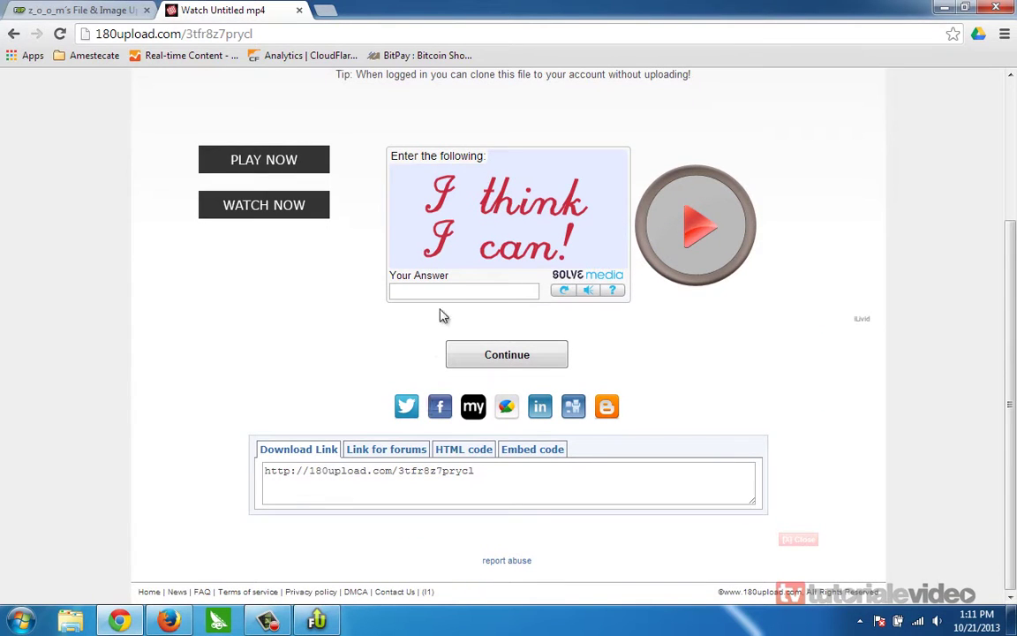
- Try to pass the captcha on the 180upload.com download page with the answer texas, request a new captcha and close the page's tab
{"action": "left_click", "coordinate": [473, 288]}
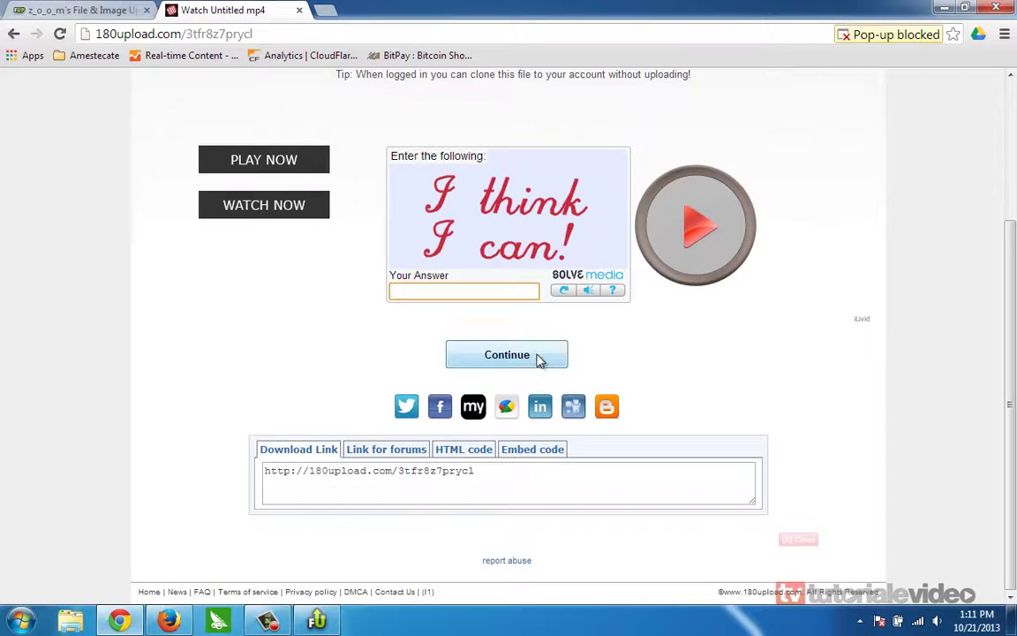
{"action": "left_click", "coordinate": [530, 356]}
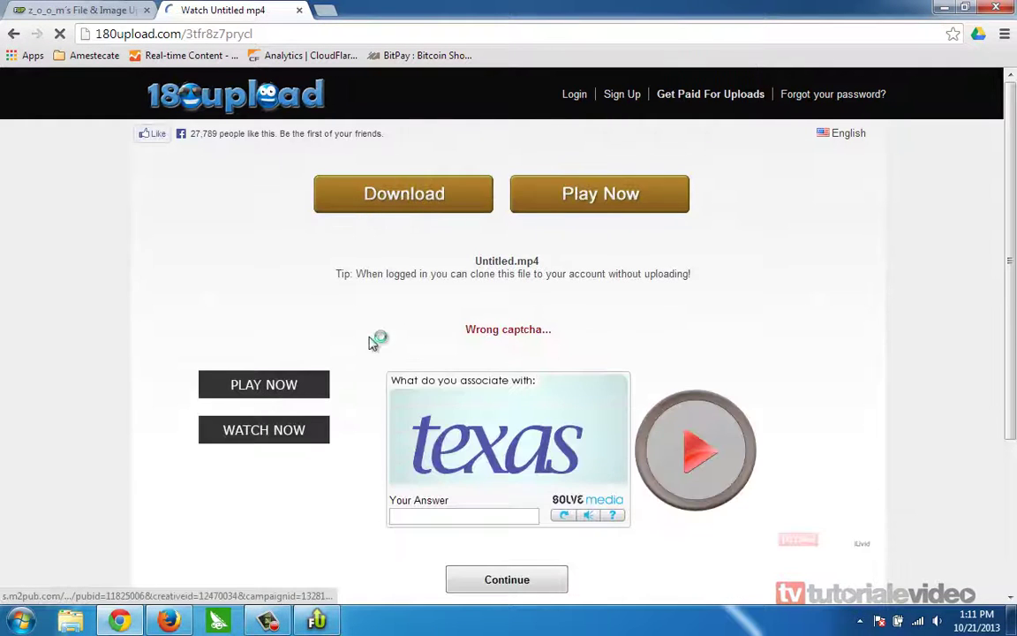
{"action": "left_click", "coordinate": [460, 512]}
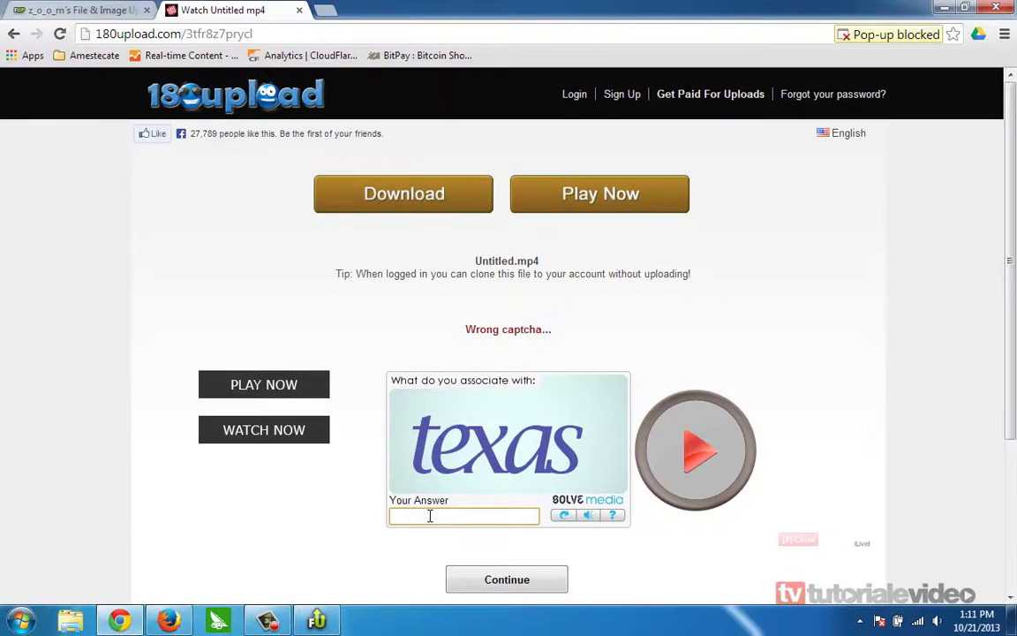
{"action": "type", "text": "texas"}
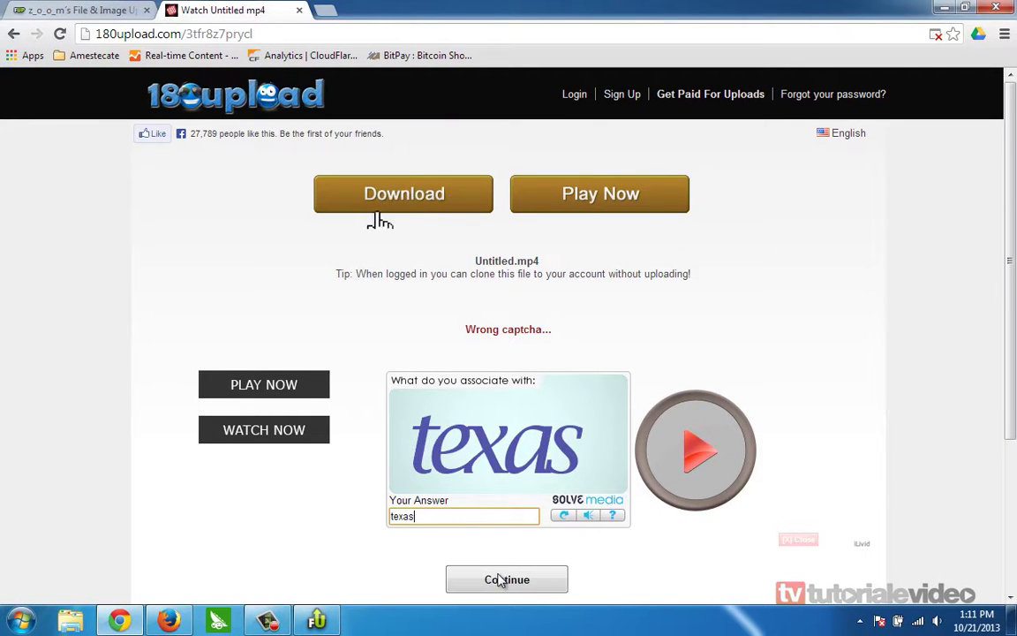
{"action": "left_click", "coordinate": [501, 583]}
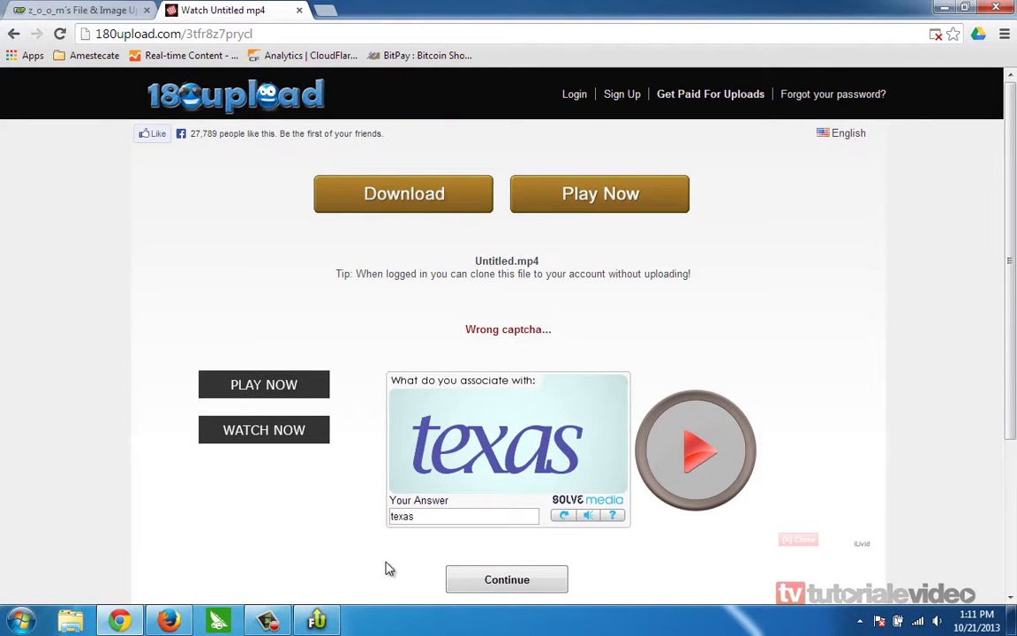
{"action": "left_click", "coordinate": [446, 515]}
{"action": "scroll", "coordinate": [496, 545], "scroll_direction": "down", "scroll_amount": 2}
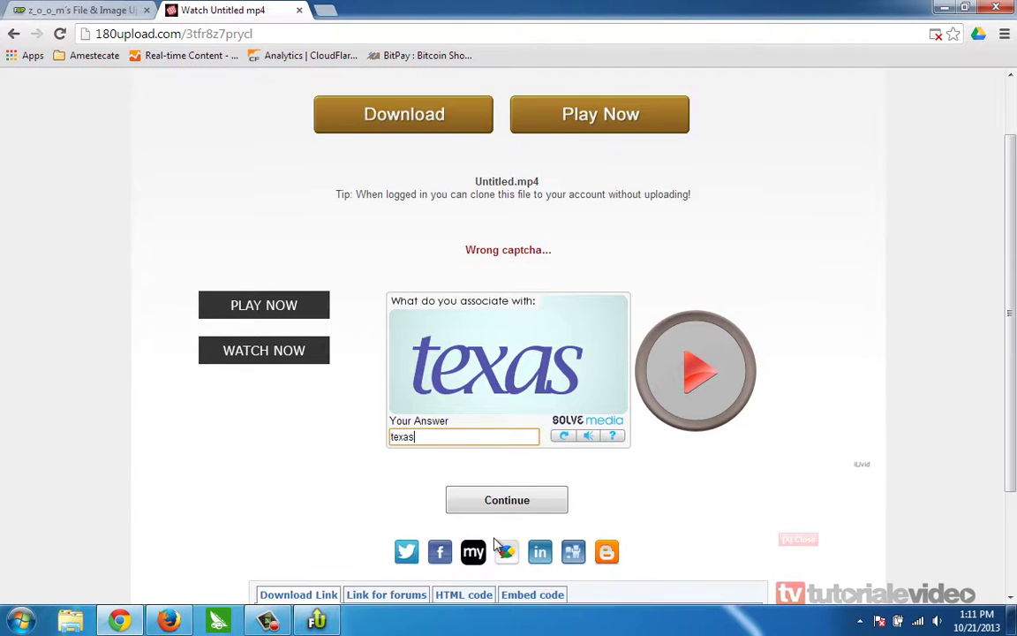
{"action": "left_click", "coordinate": [564, 438]}
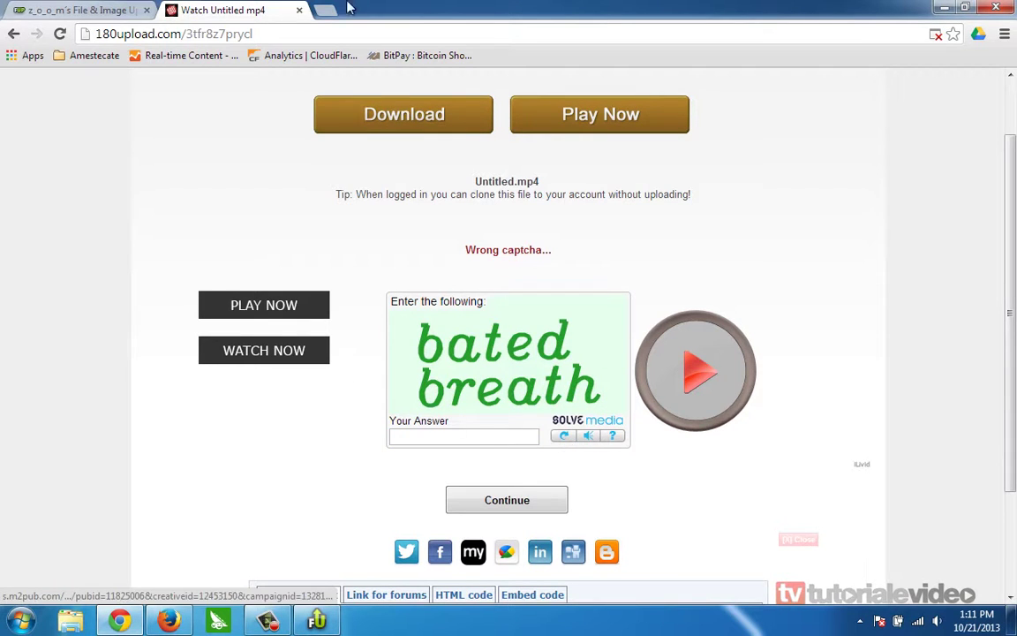
{"action": "left_click", "coordinate": [300, 11]}
- Switch to File & Image Uploader and copy the 1fichier.com link of Untitled.mp4 to the clipboard as a plain link
{"action": "key", "text": "alt+Tab"}
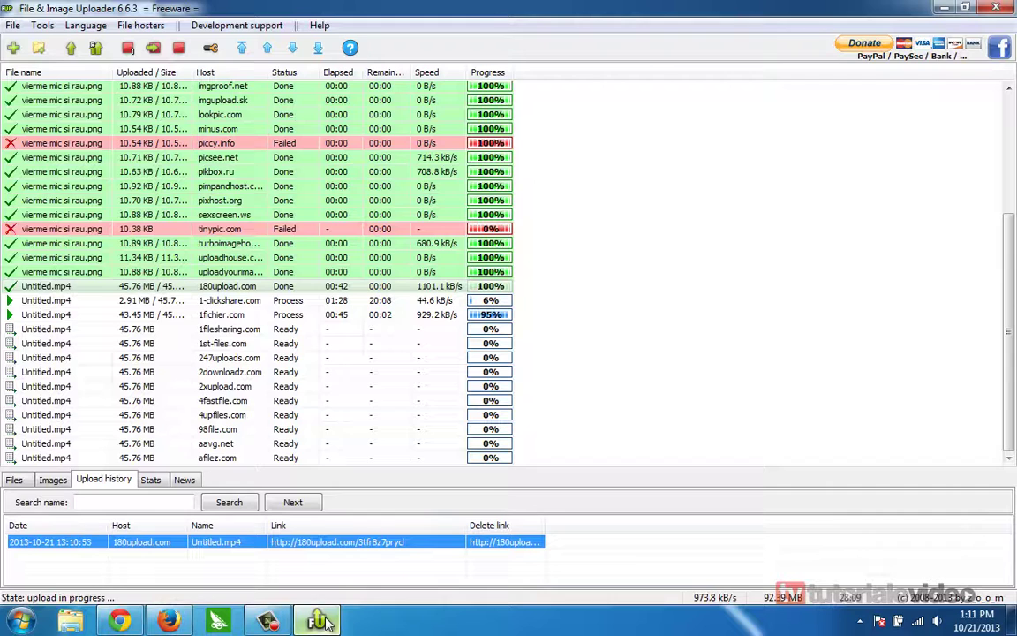
{"action": "left_click", "coordinate": [269, 302]}
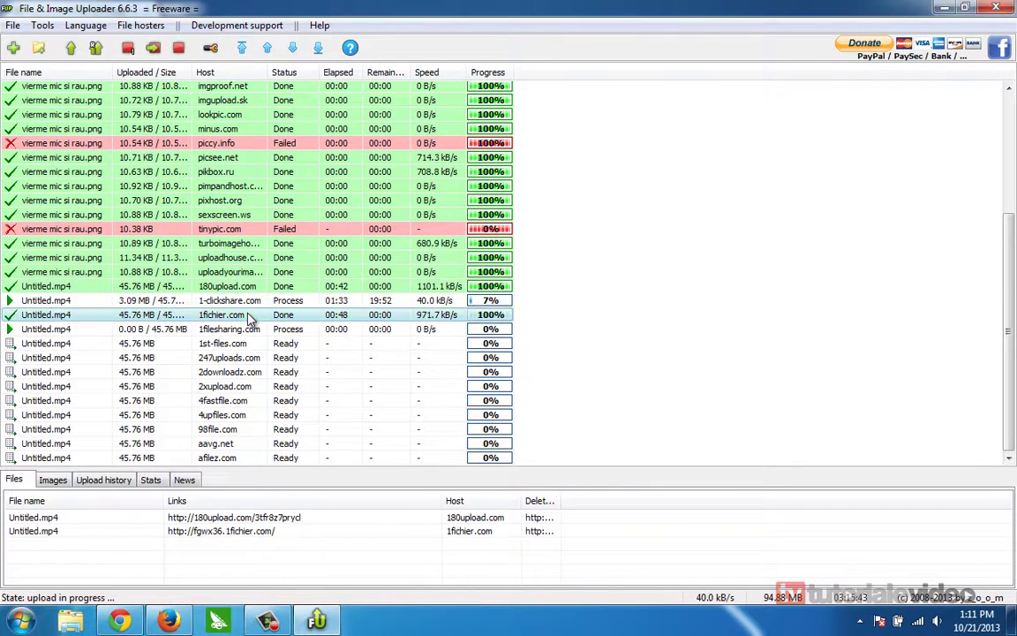
{"action": "left_click", "coordinate": [265, 534]}
{"action": "right_click", "coordinate": [265, 535]}
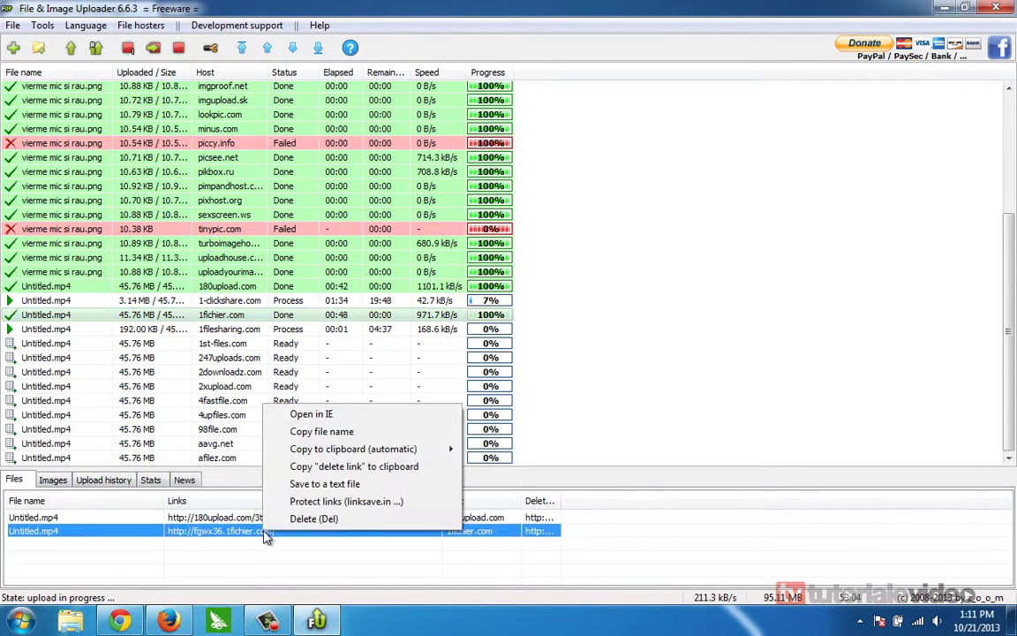
{"action": "mouse_move", "coordinate": [371, 448]}
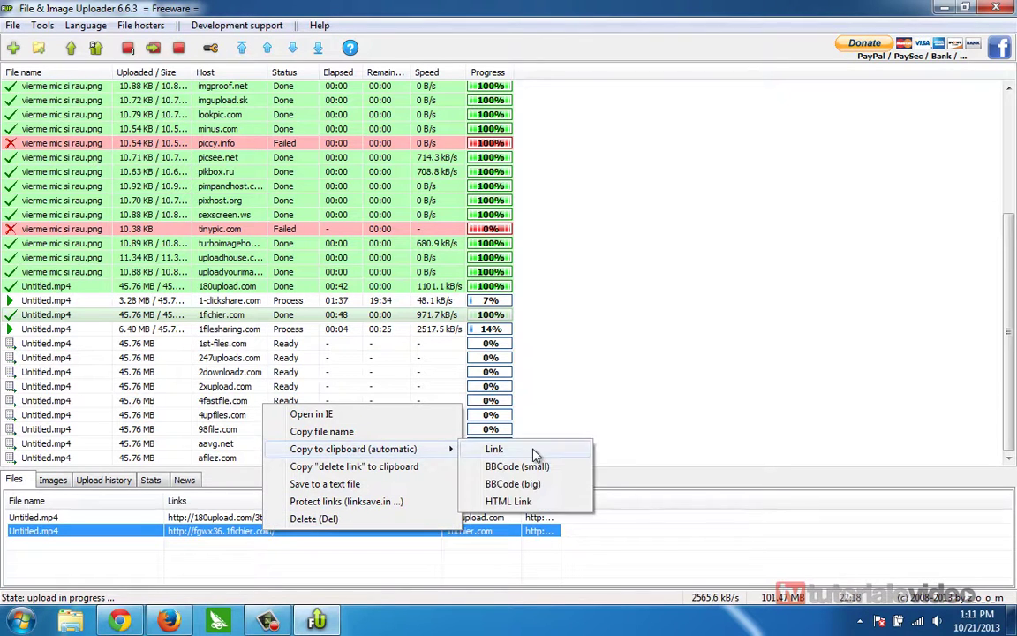
{"action": "left_click", "coordinate": [490, 448]}
{"action": "left_click", "coordinate": [120, 620]}
{"action": "left_click", "coordinate": [238, 36]}
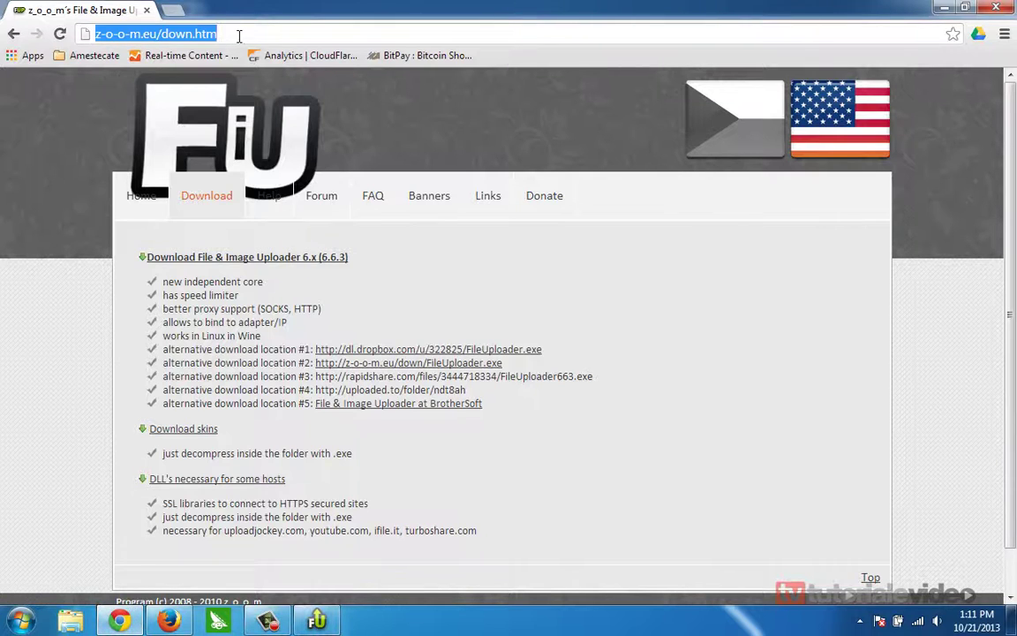
{"action": "left_click", "coordinate": [176, 8]}
{"action": "type", "text": "http://fgwx36.1fichier.com/"}
{"action": "key", "text": "Return"}
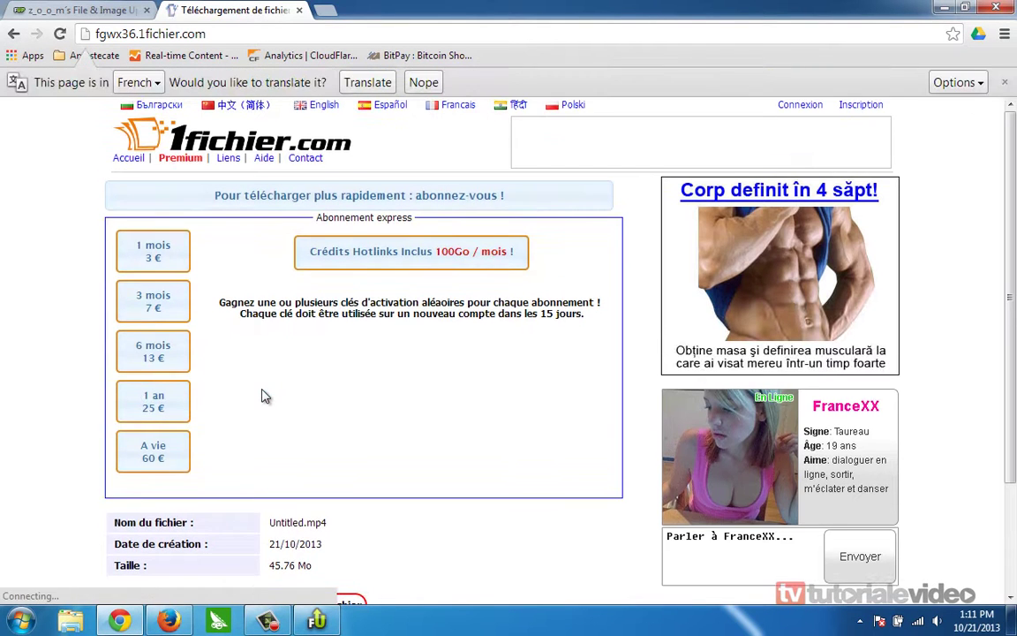
- Download Untitled.mp4 from the 1fichier.com page and set it to open automatically once the download completes
{"action": "scroll", "coordinate": [261, 396], "scroll_direction": "down", "scroll_amount": 2}
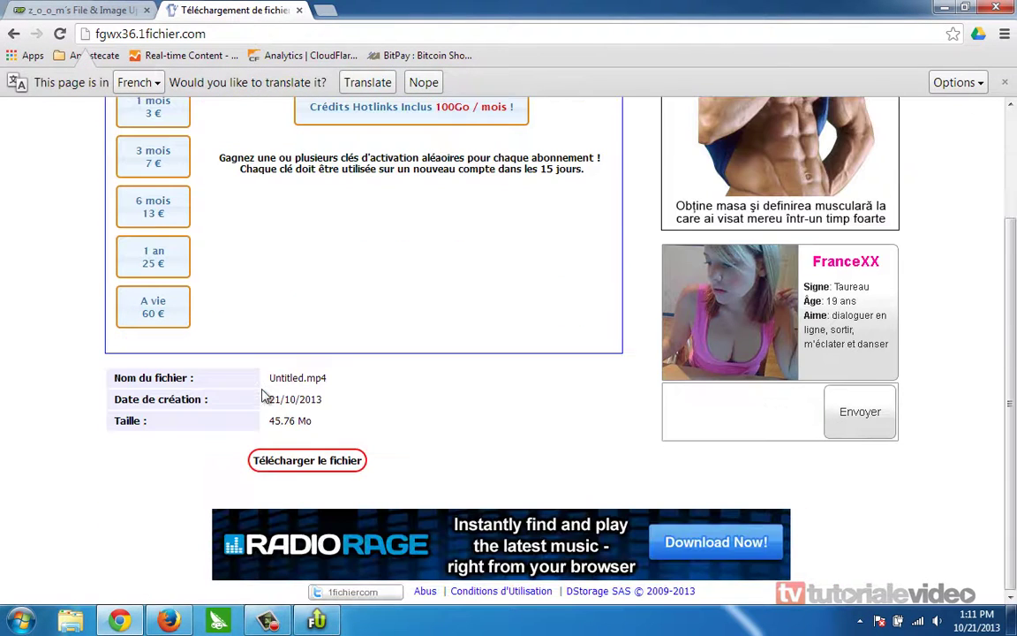
{"action": "left_click", "coordinate": [303, 471]}
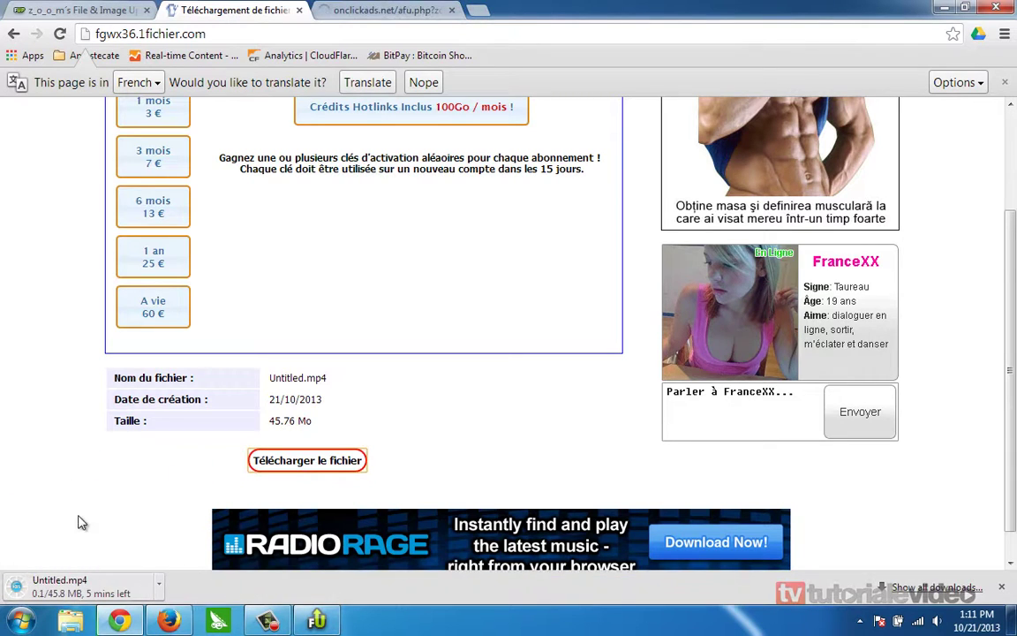
{"action": "left_click", "coordinate": [76, 592]}
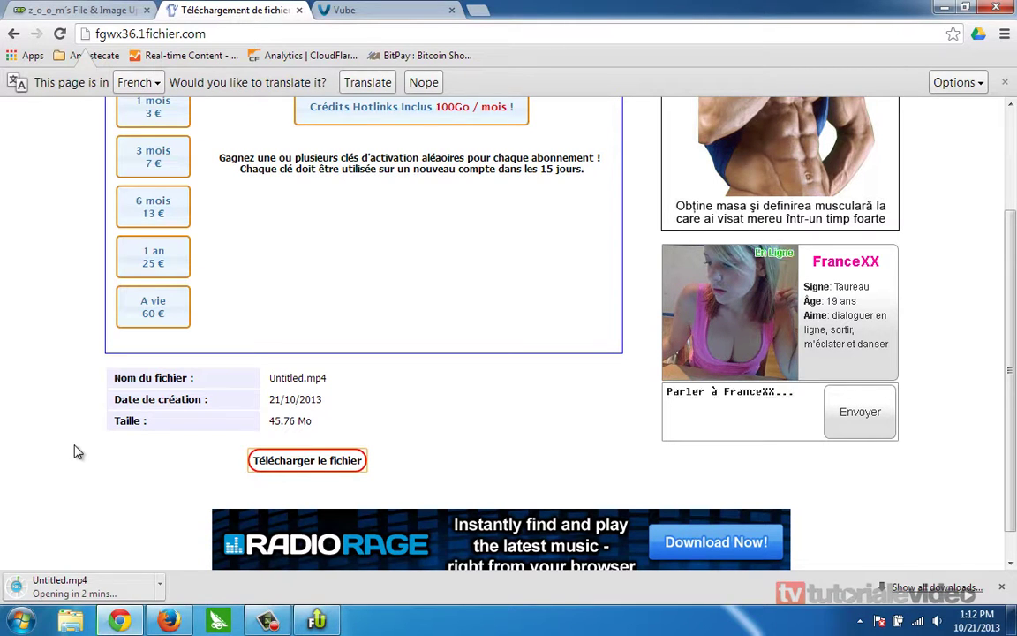
- Check the download of Untitled.mp4 in Chrome's full downloads list and the remaining uploads in File & Image Uploader
{"action": "left_click", "coordinate": [936, 587]}
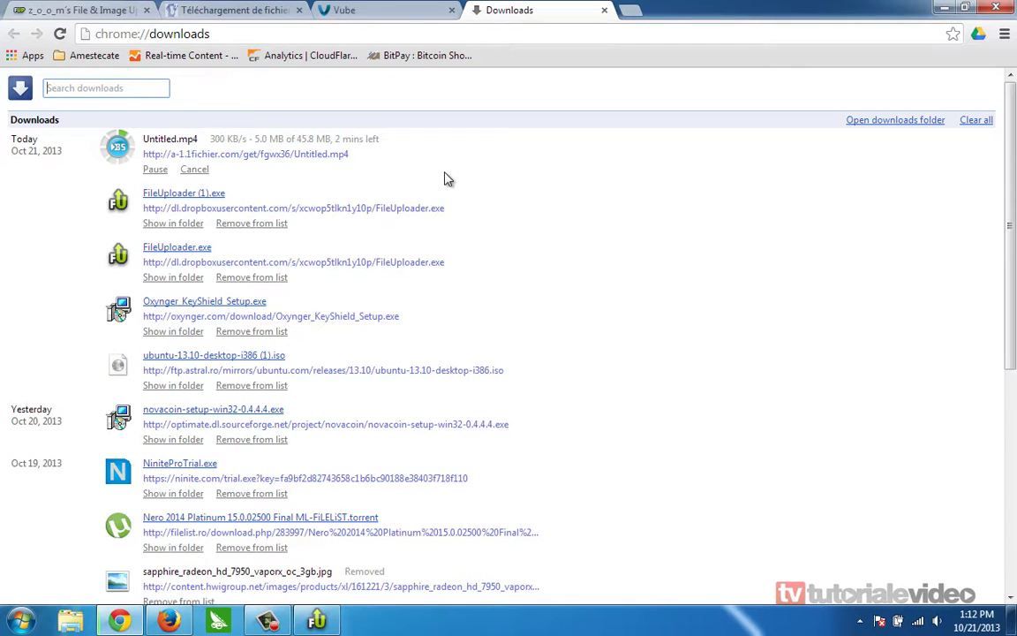
{"action": "left_click", "coordinate": [318, 622]}
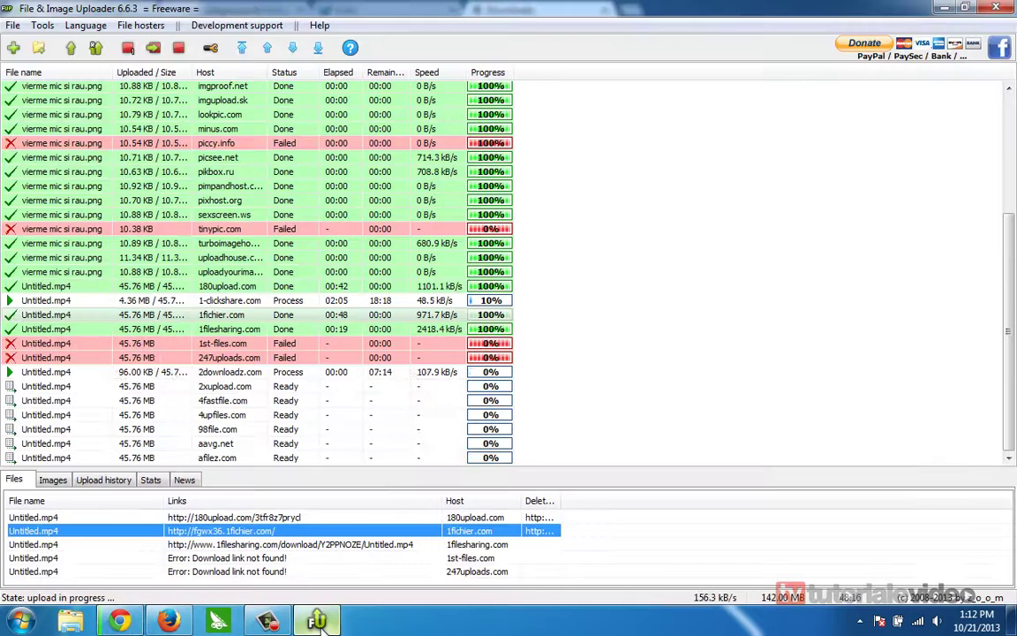
{"action": "left_click", "coordinate": [318, 621]}
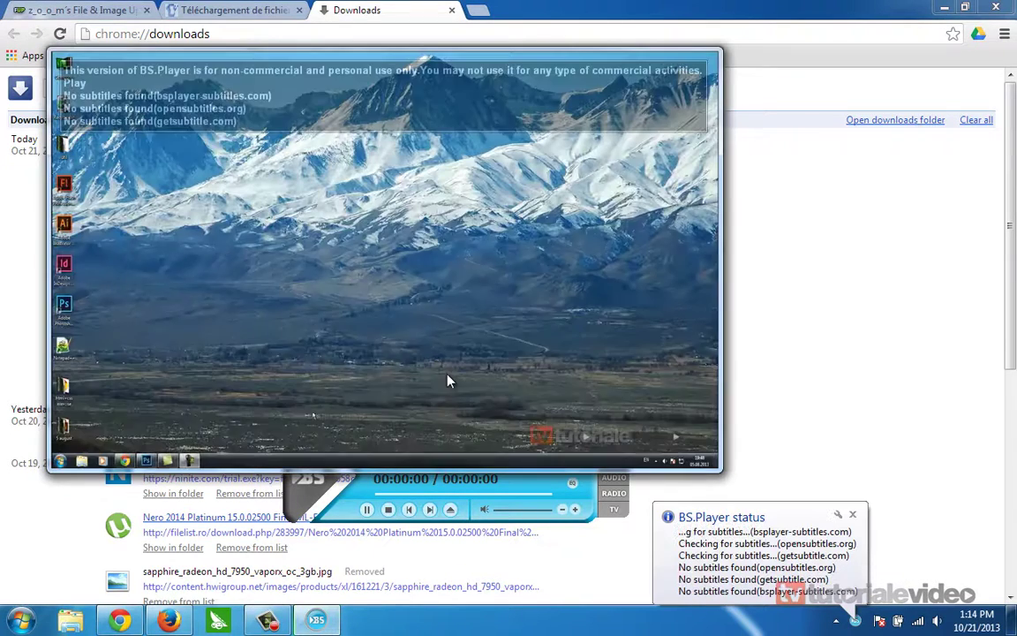
- Move the Untitled.mp4 video window clear of the BS.Player controls
{"action": "left_click_drag", "start_coordinate": [448, 382], "coordinate": [518, 307]}
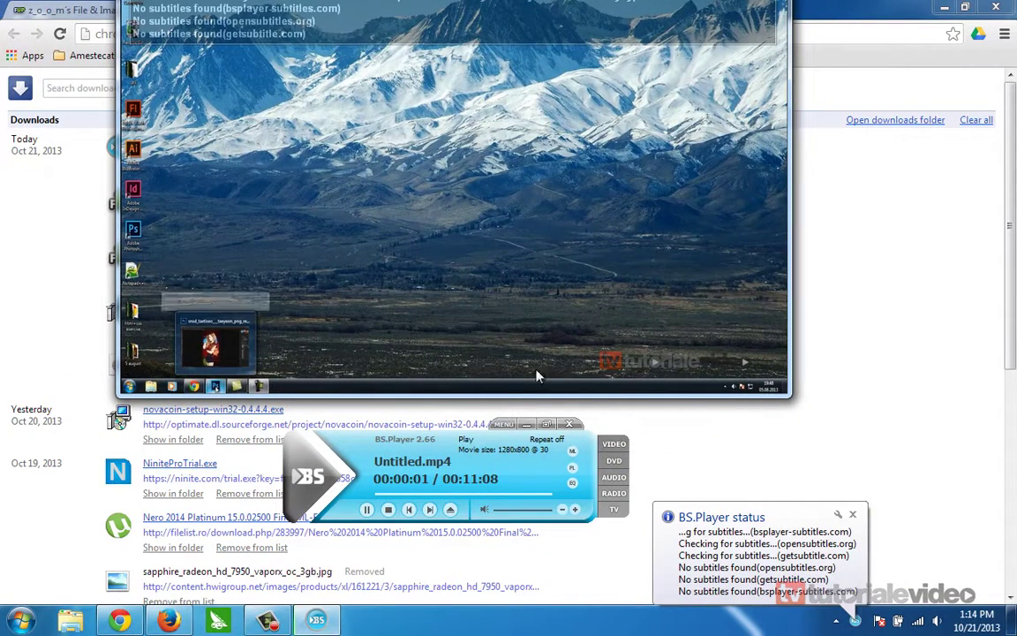